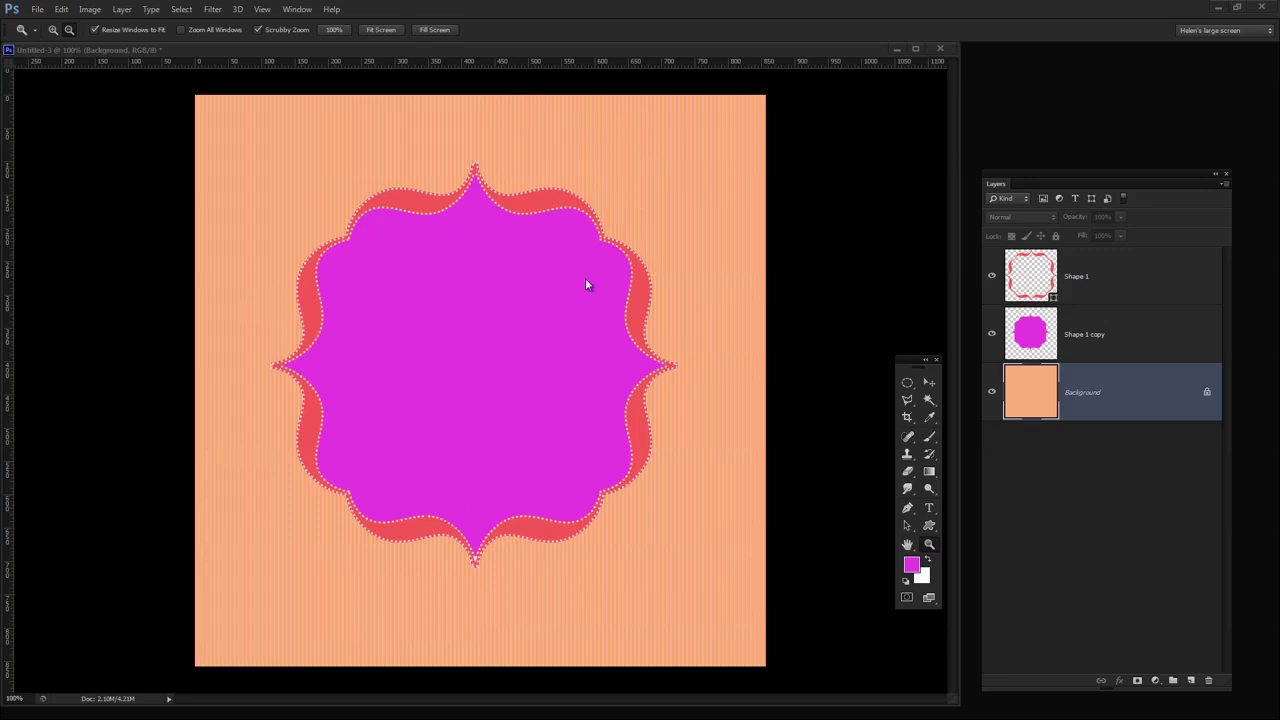
Set the finished example aside and create a new blank 1200 × 1200 px document.
{"action": "left_click", "coordinate": [898, 50]}
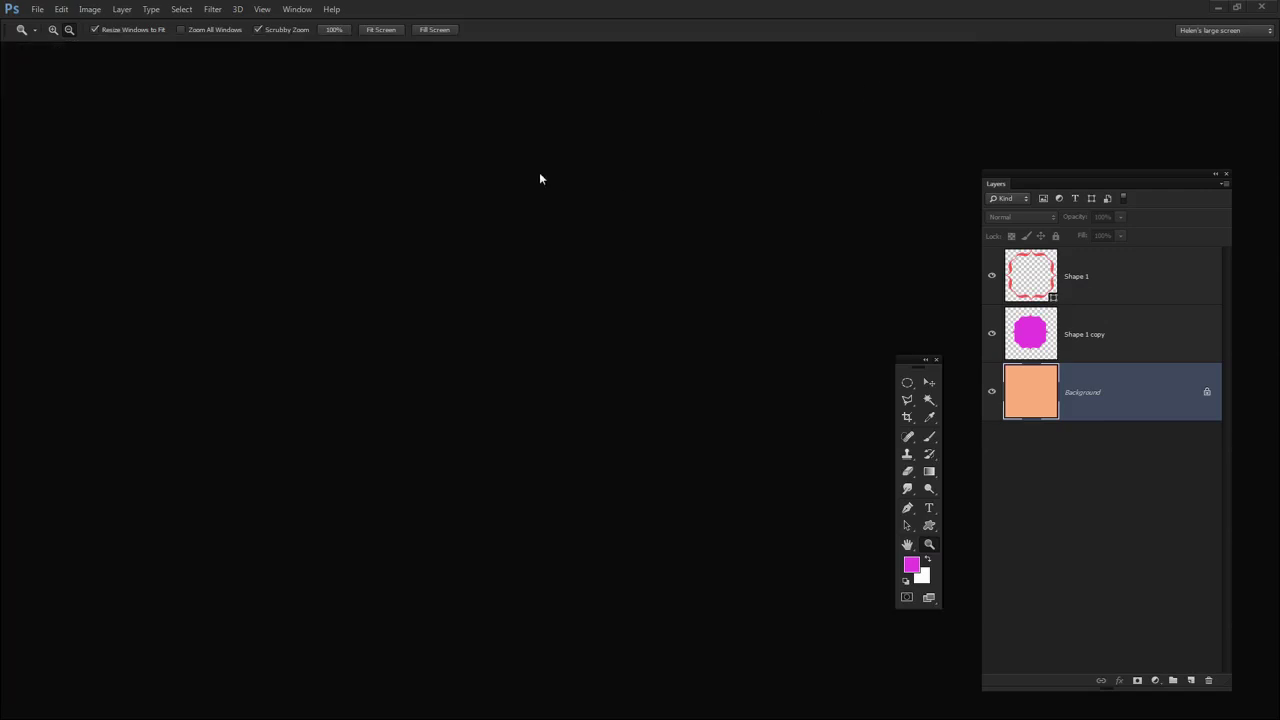
{"action": "left_click", "coordinate": [38, 9]}
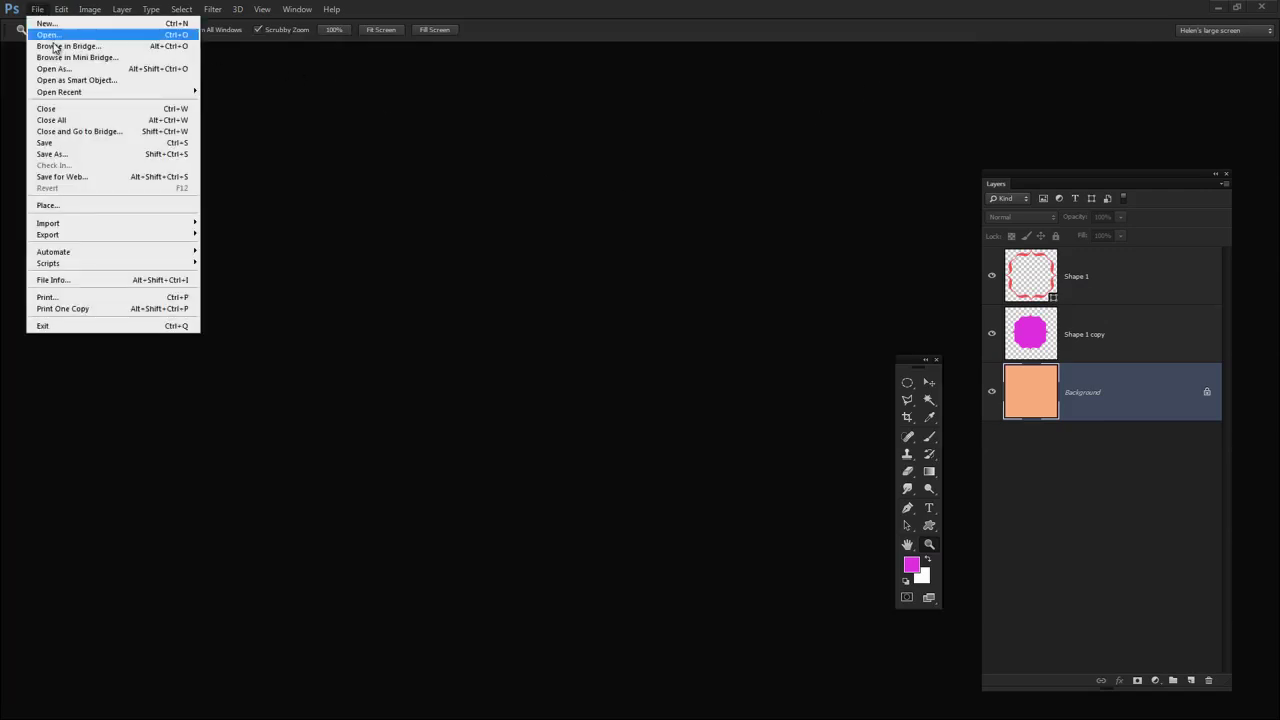
{"action": "left_click", "coordinate": [45, 23]}
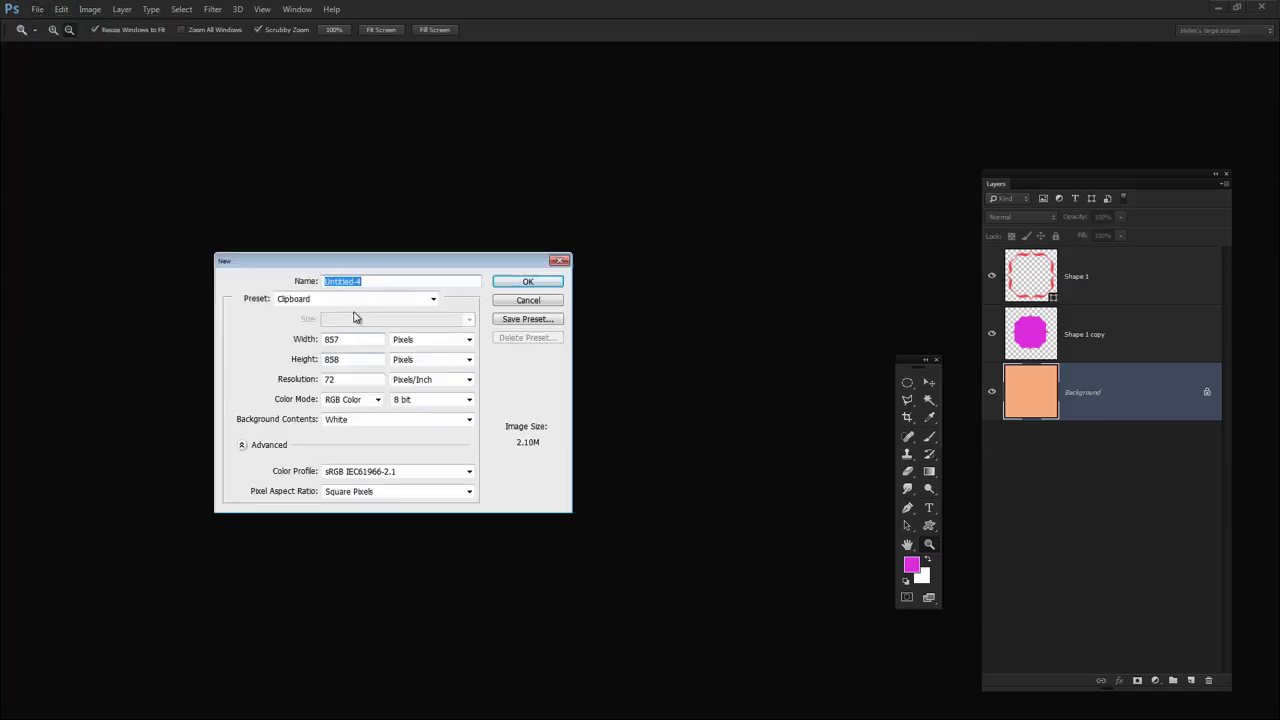
{"action": "double_click", "coordinate": [345, 341]}
{"action": "type", "text": "1200"}
{"action": "key", "text": "Tab"}
{"action": "key", "text": "Tab"}
{"action": "type", "text": "1200"}
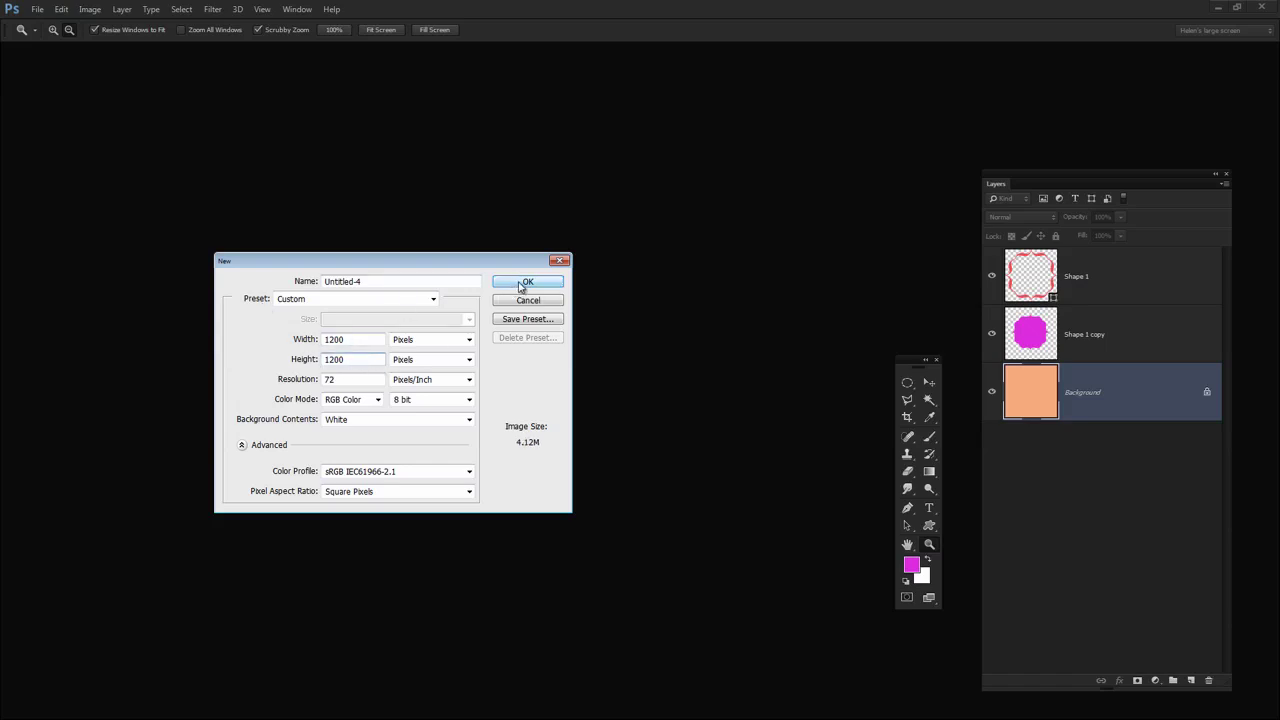
{"action": "left_click", "coordinate": [525, 283]}
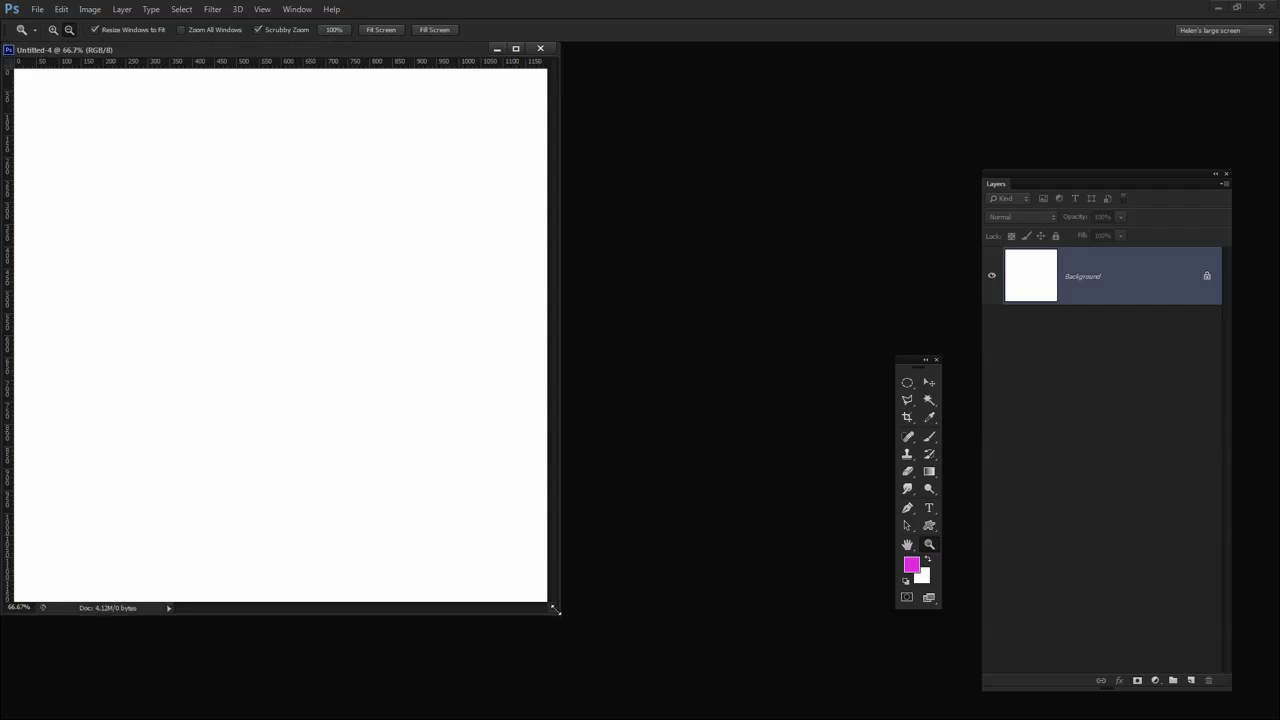
Enlarge the document window and add horizontal guides at 200 px and 1000 px.
{"action": "left_click_drag", "start_coordinate": [558, 606], "coordinate": [660, 656]}
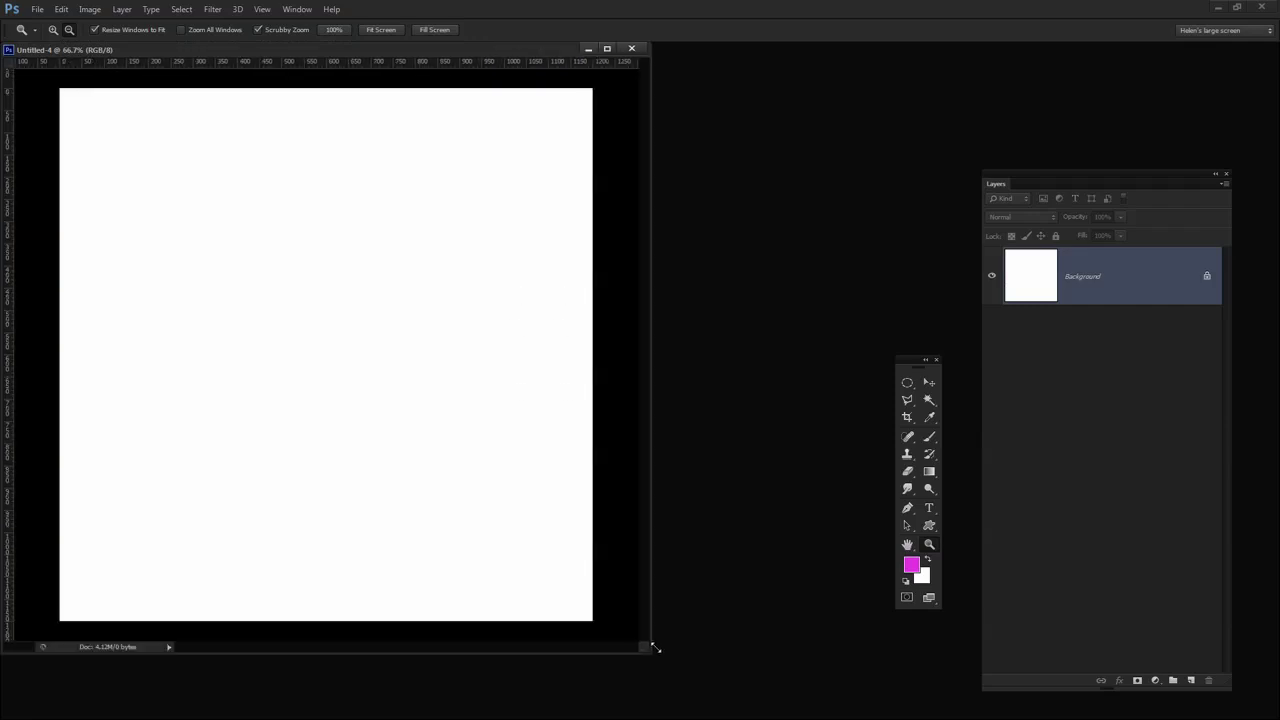
{"action": "left_click", "coordinate": [262, 9]}
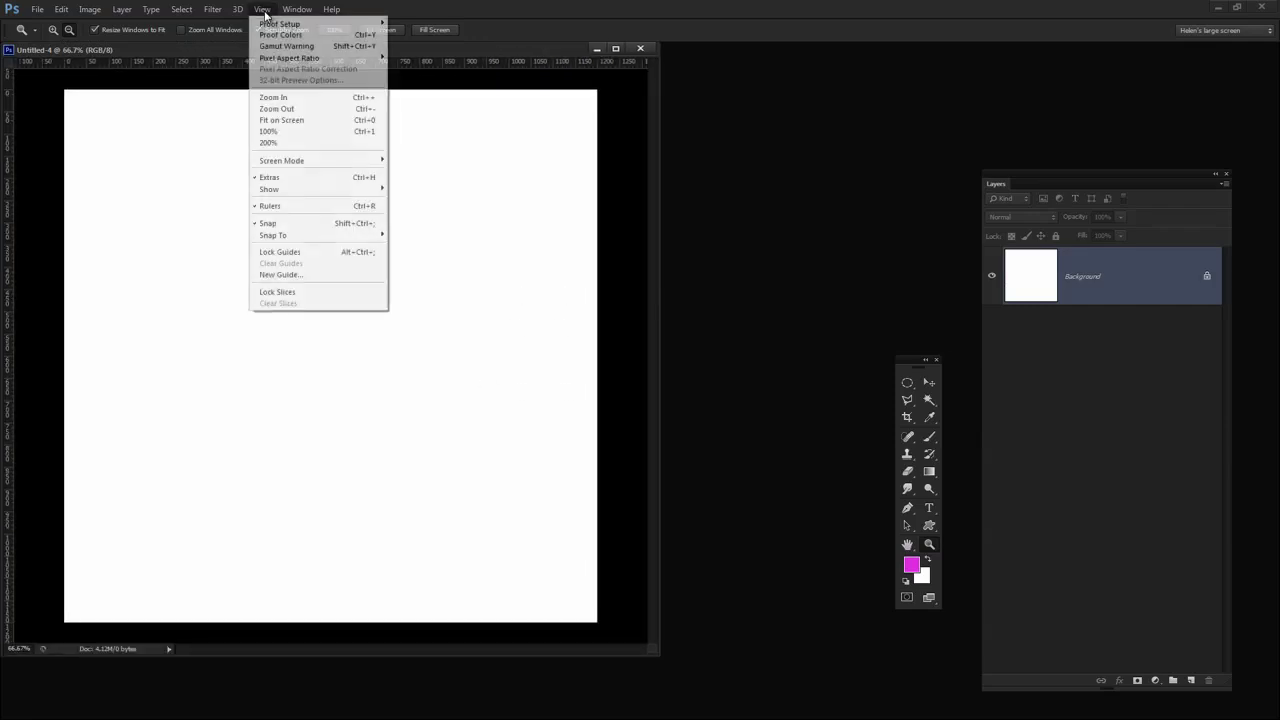
{"action": "left_click", "coordinate": [281, 279]}
{"action": "type", "text": "200"}
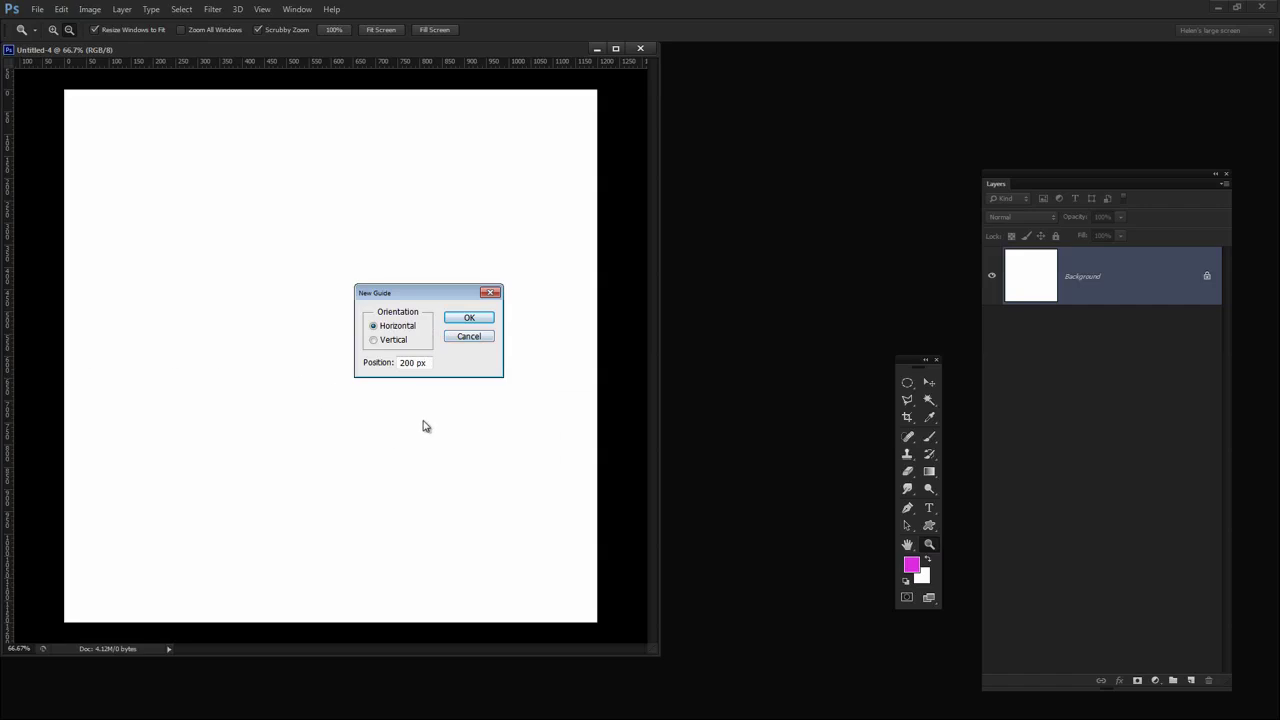
{"action": "left_click", "coordinate": [469, 318]}
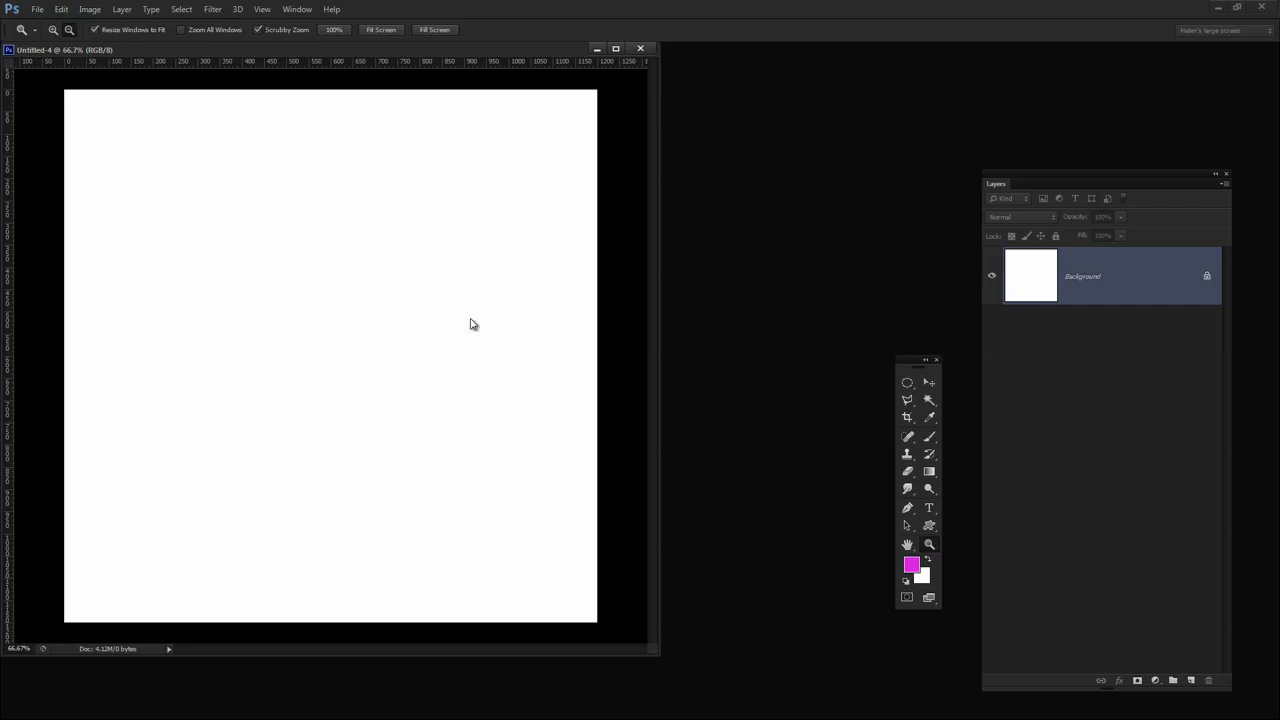
{"action": "left_click", "coordinate": [263, 9]}
{"action": "left_click", "coordinate": [288, 273]}
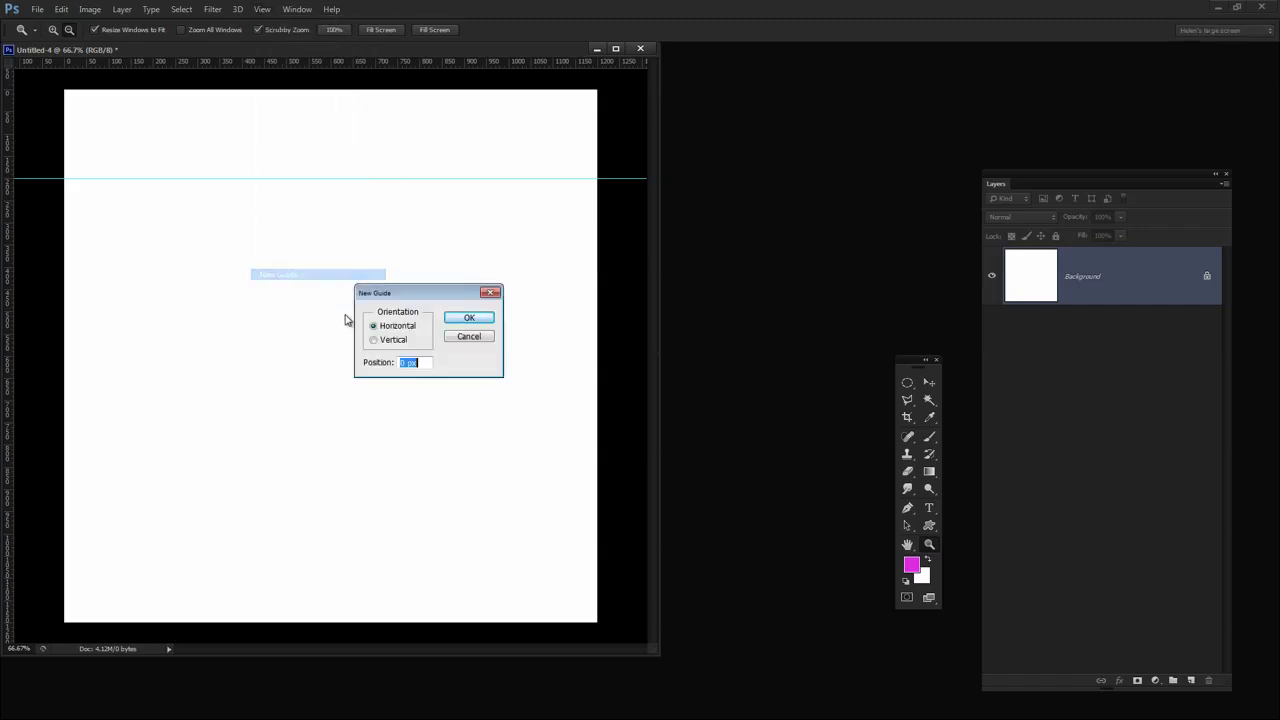
{"action": "type", "text": "100"}
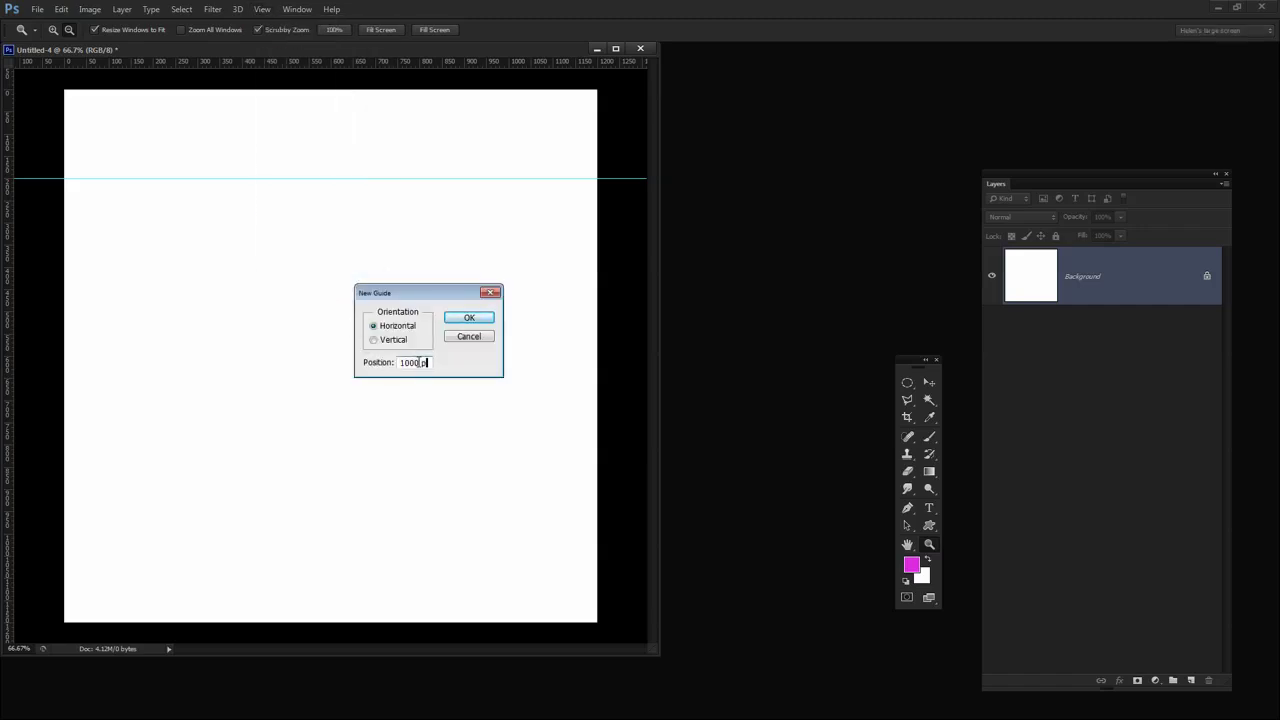
{"action": "key", "text": "Return"}
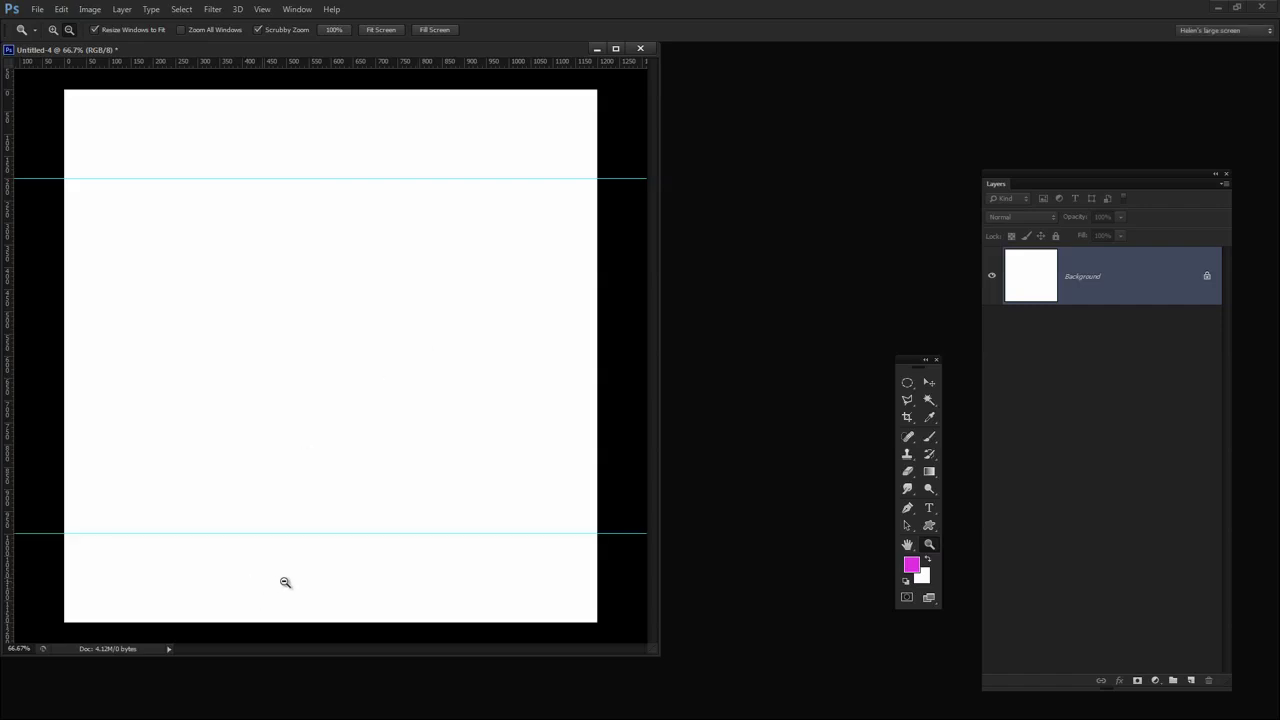
Add vertical guides at 200 px and 1000 px.
{"action": "left_click", "coordinate": [264, 10]}
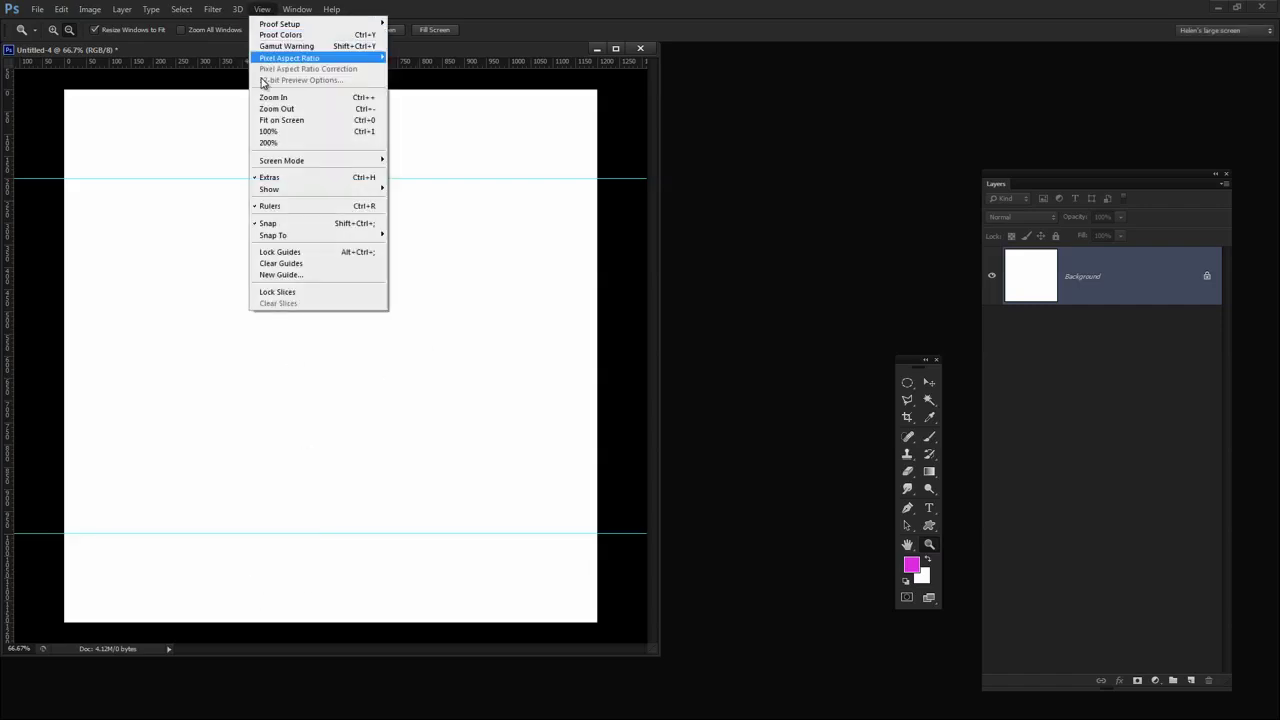
{"action": "left_click", "coordinate": [272, 274]}
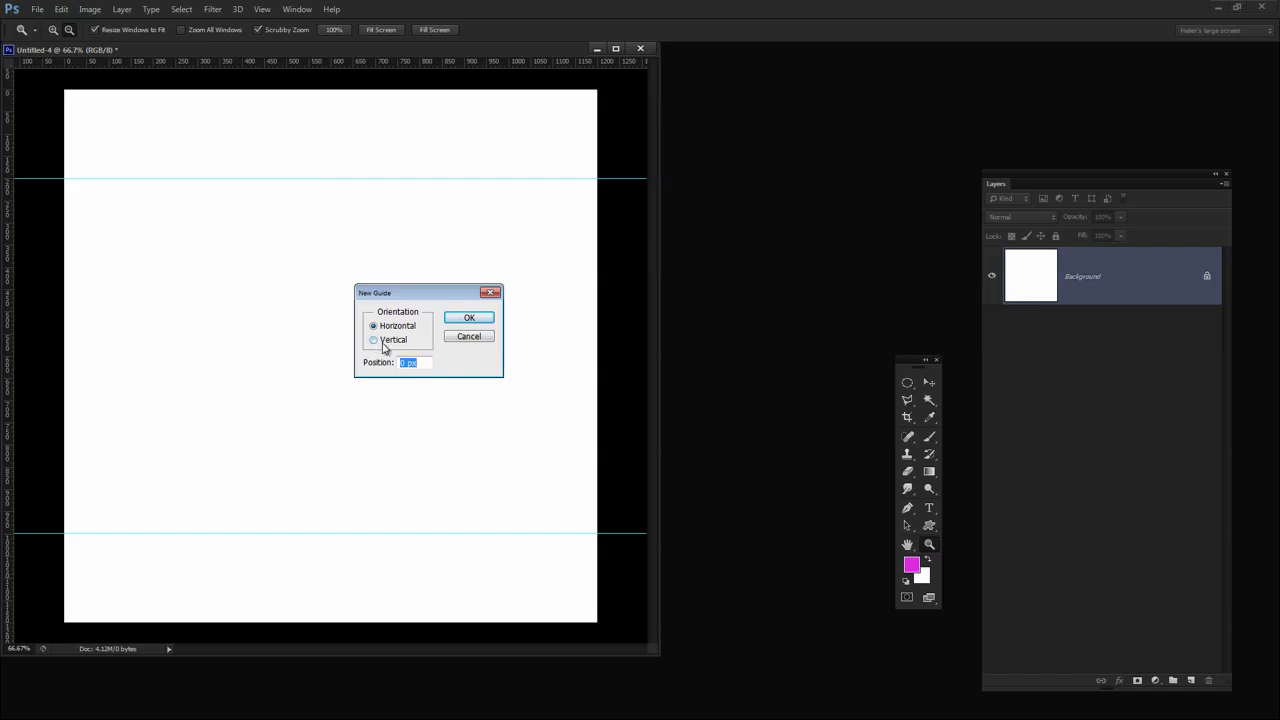
{"action": "left_click", "coordinate": [383, 342]}
{"action": "left_click", "coordinate": [367, 362]}
{"action": "type", "text": "200 px"}
{"action": "key", "text": "Return"}
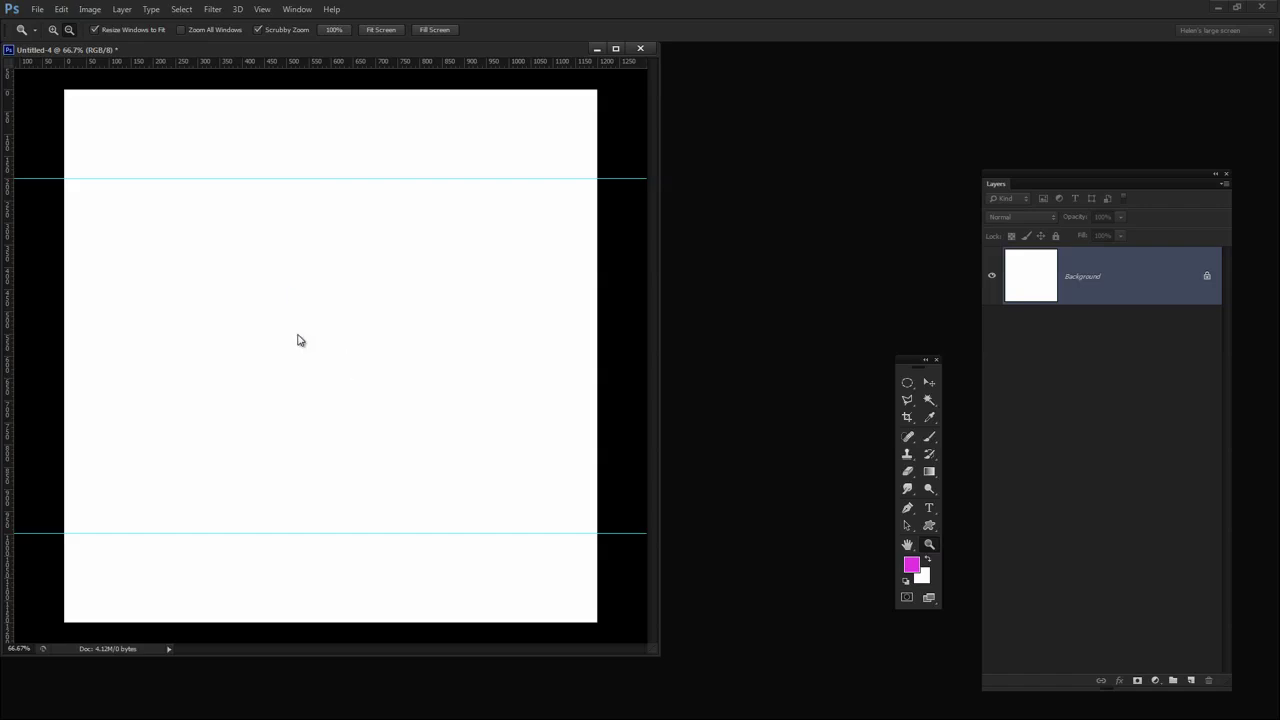
{"action": "left_click", "coordinate": [261, 9]}
{"action": "left_click", "coordinate": [272, 274]}
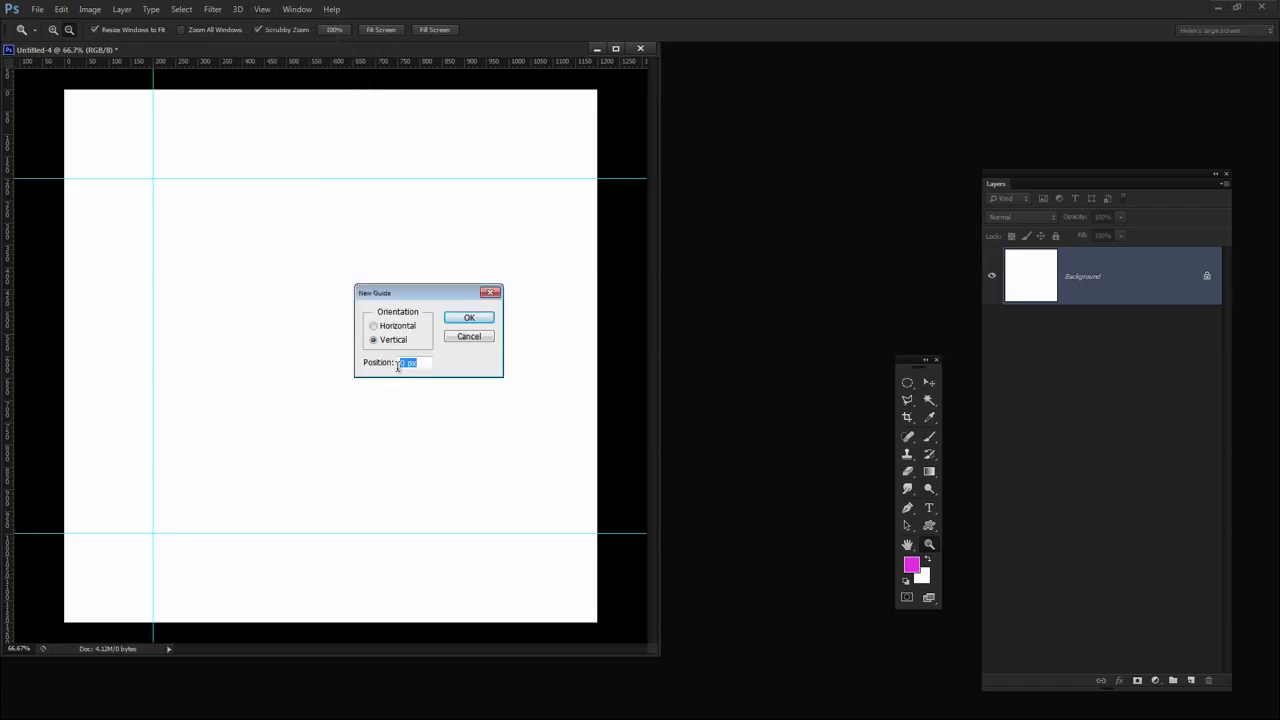
{"action": "type", "text": "1000 px"}
{"action": "key", "text": "Return"}
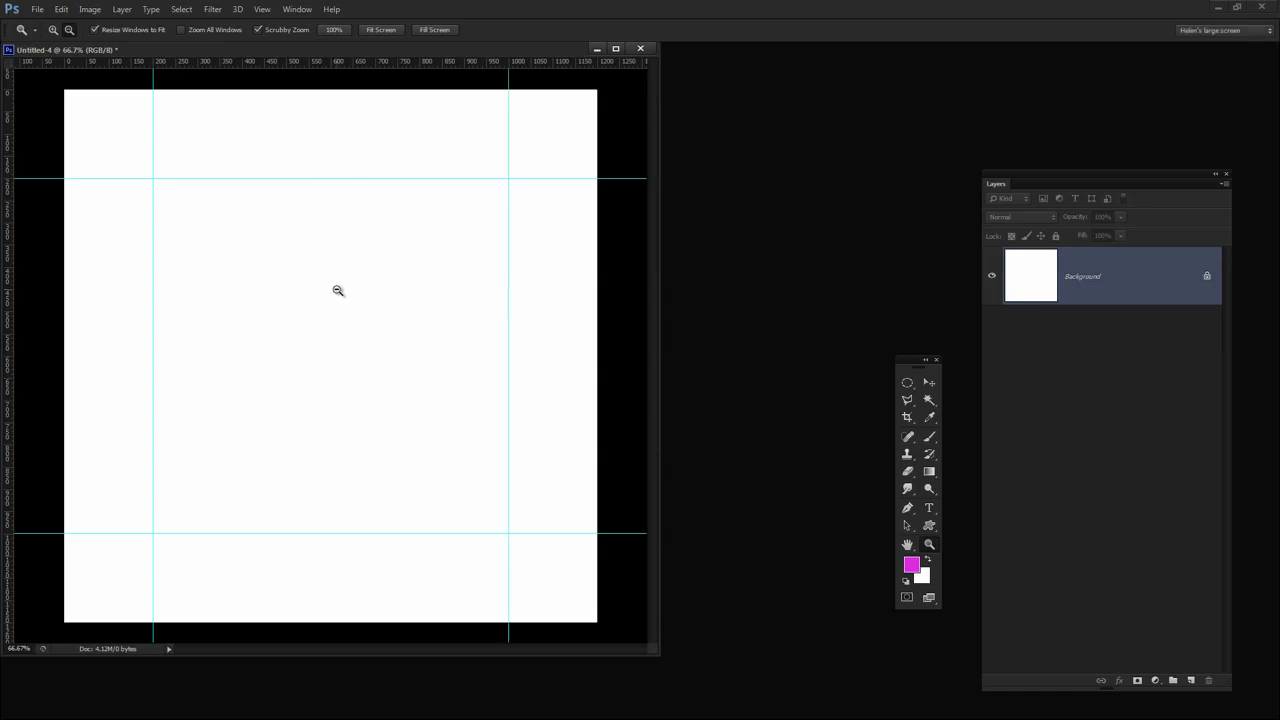
Type a 400 pt "{" at the left vertical guide, colour it red, and commit.
{"action": "left_click", "coordinate": [928, 508]}
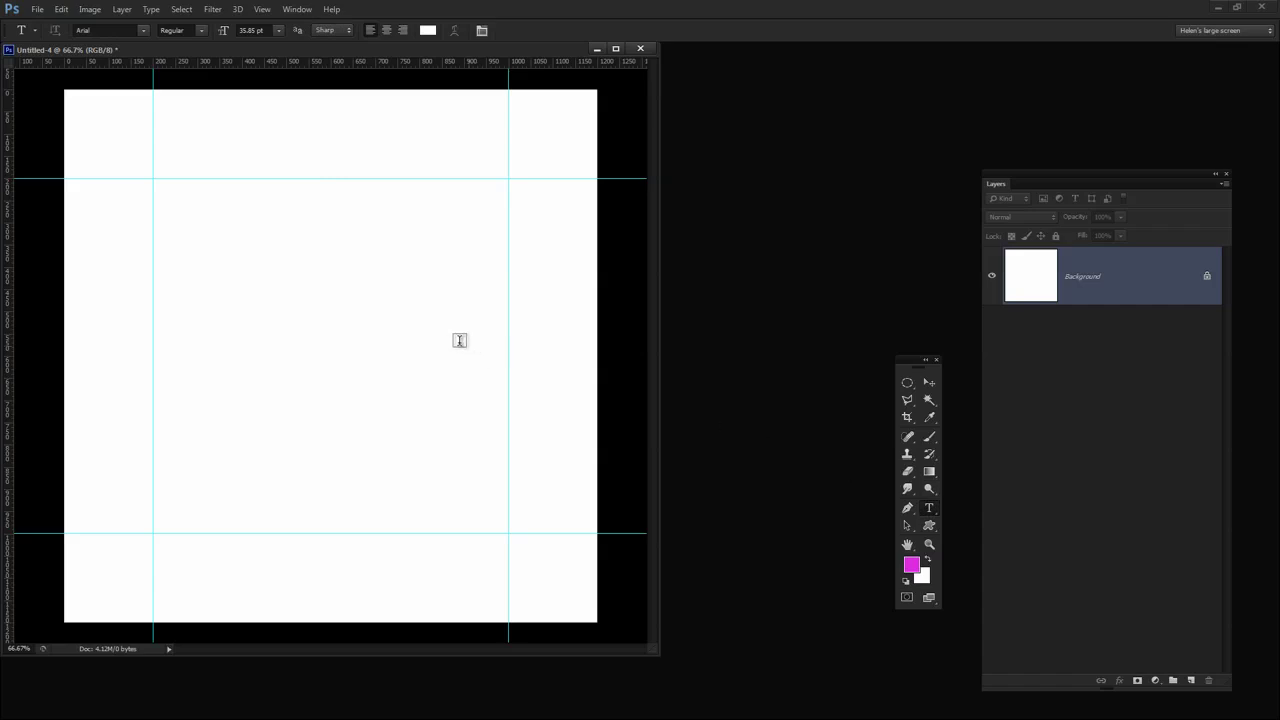
{"action": "left_click", "coordinate": [266, 33]}
{"action": "type", "text": "400"}
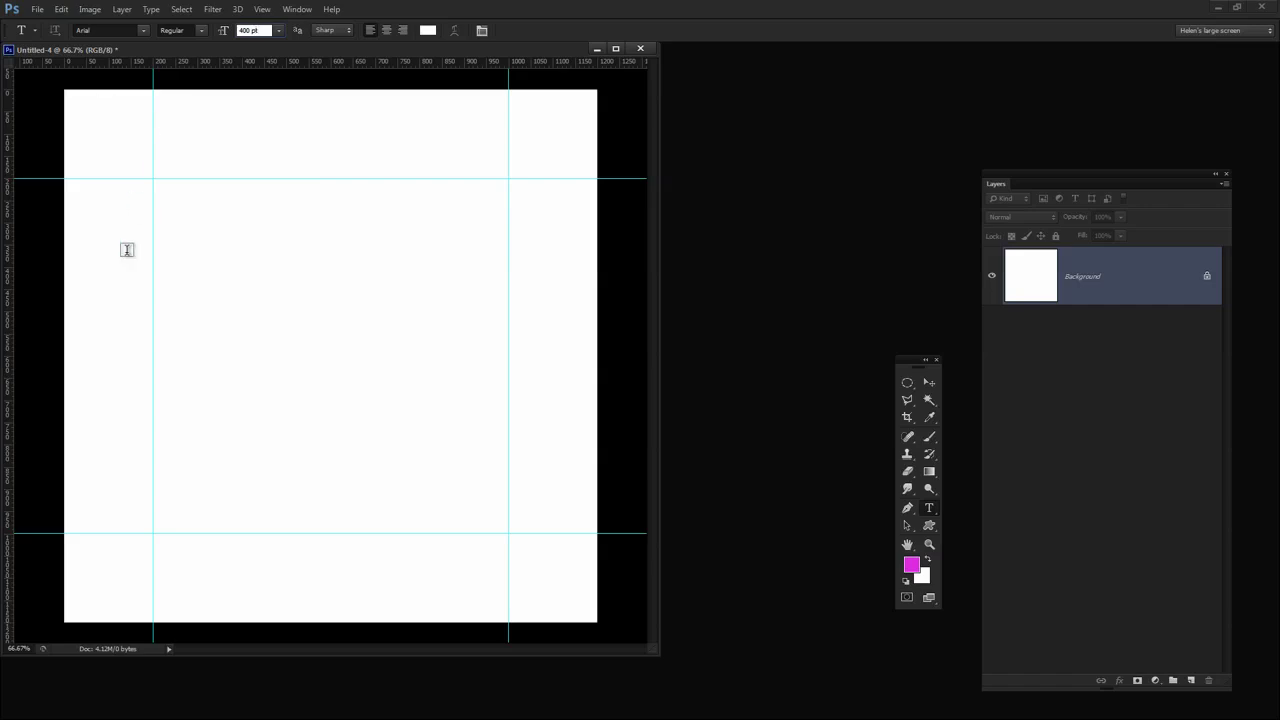
{"action": "left_click", "coordinate": [150, 353]}
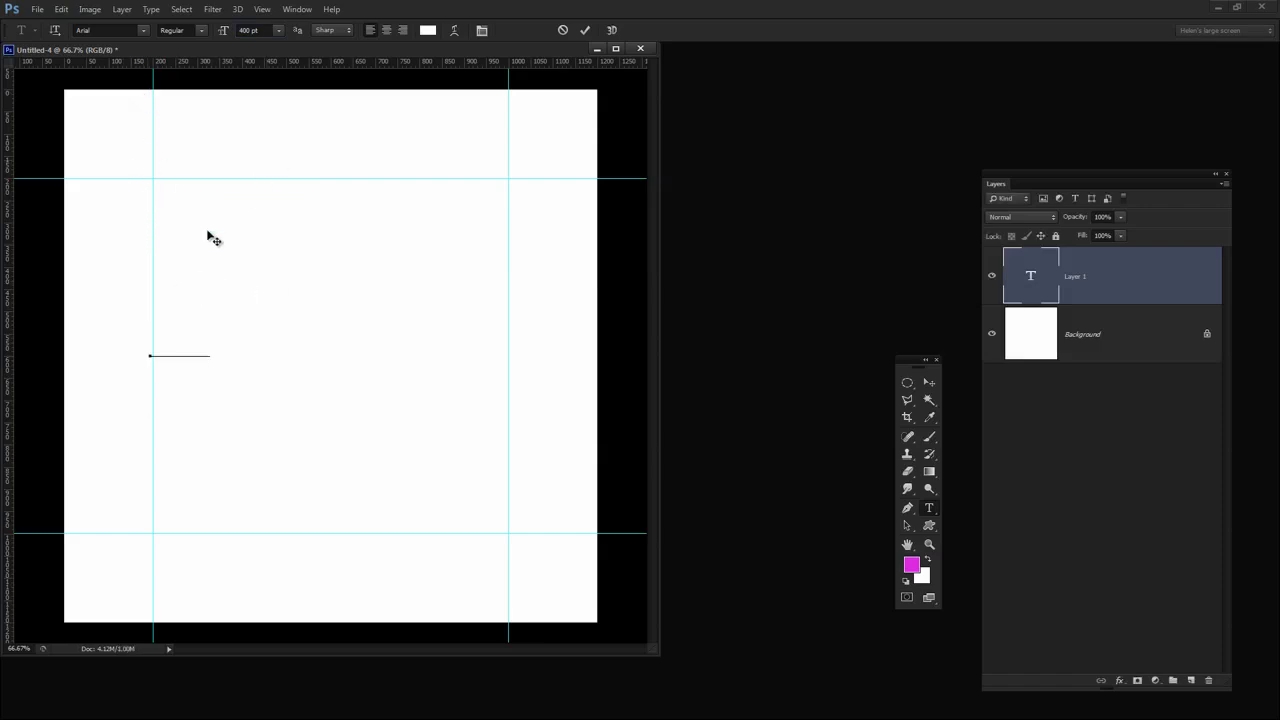
{"action": "left_click_drag", "start_coordinate": [201, 316], "coordinate": [153, 313]}
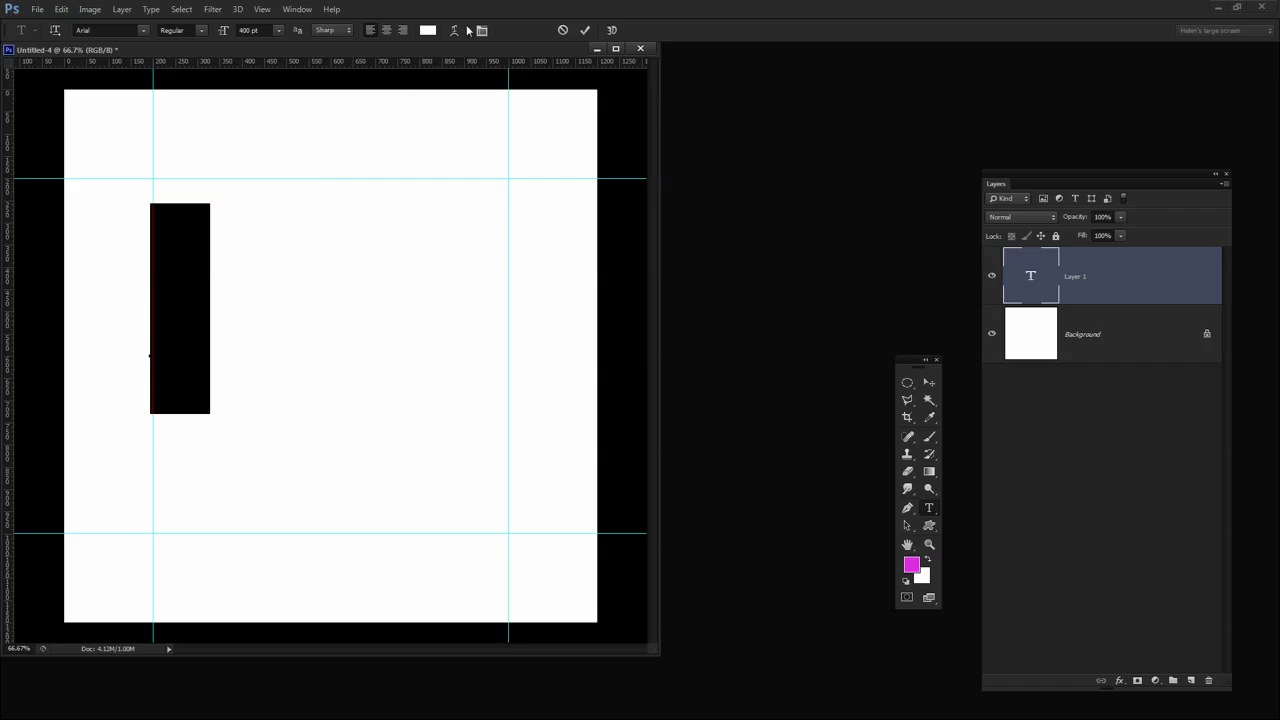
{"action": "left_click", "coordinate": [427, 30]}
{"action": "left_click", "coordinate": [659, 484]}
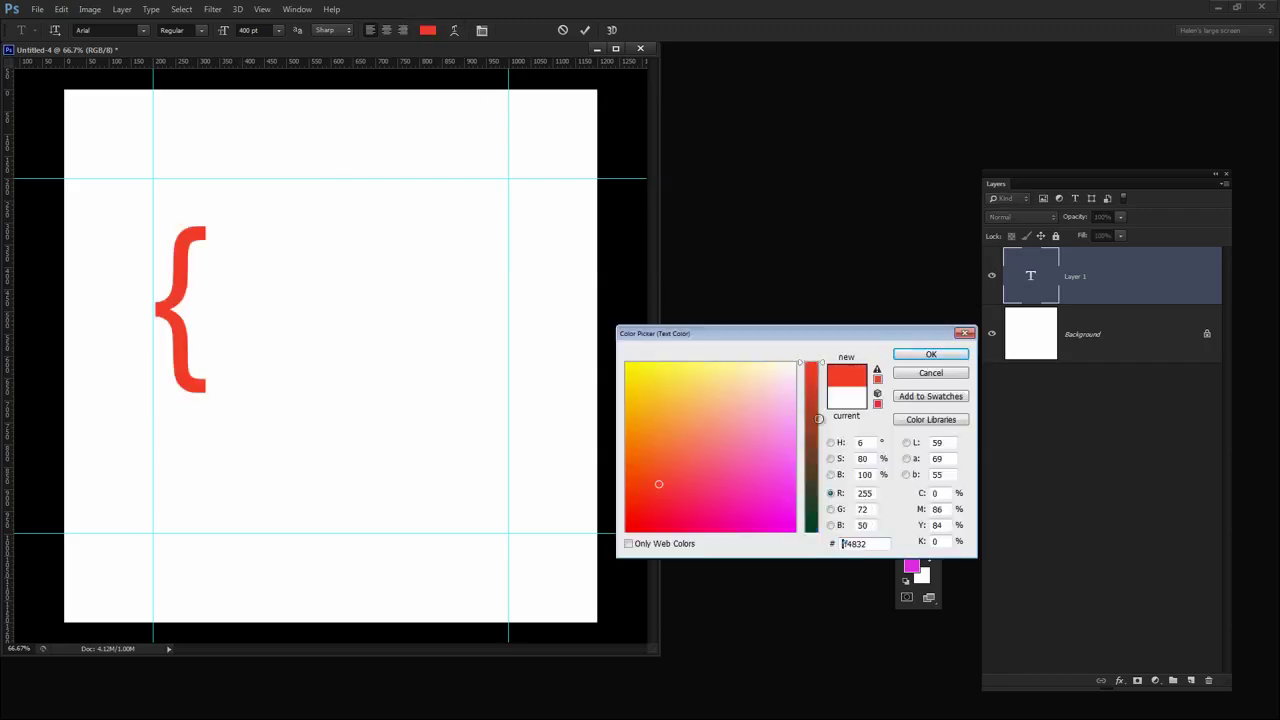
{"action": "left_click", "coordinate": [917, 357]}
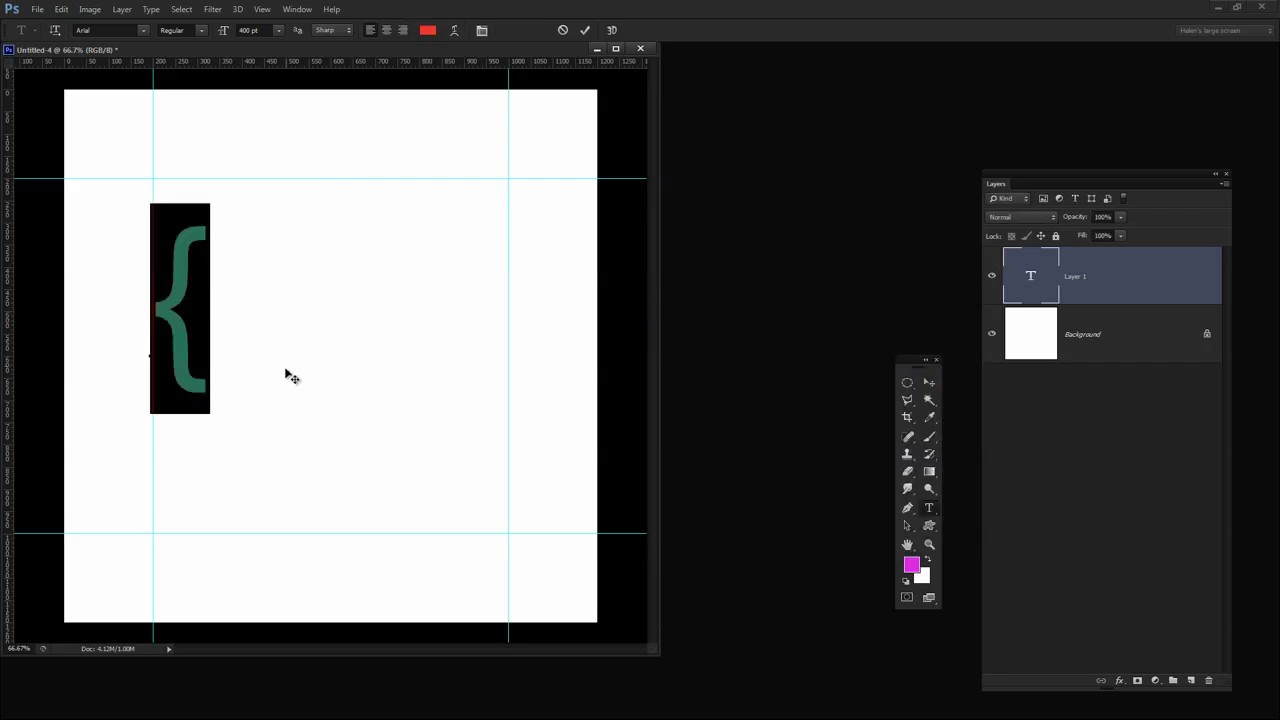
{"action": "left_click", "coordinate": [584, 30]}
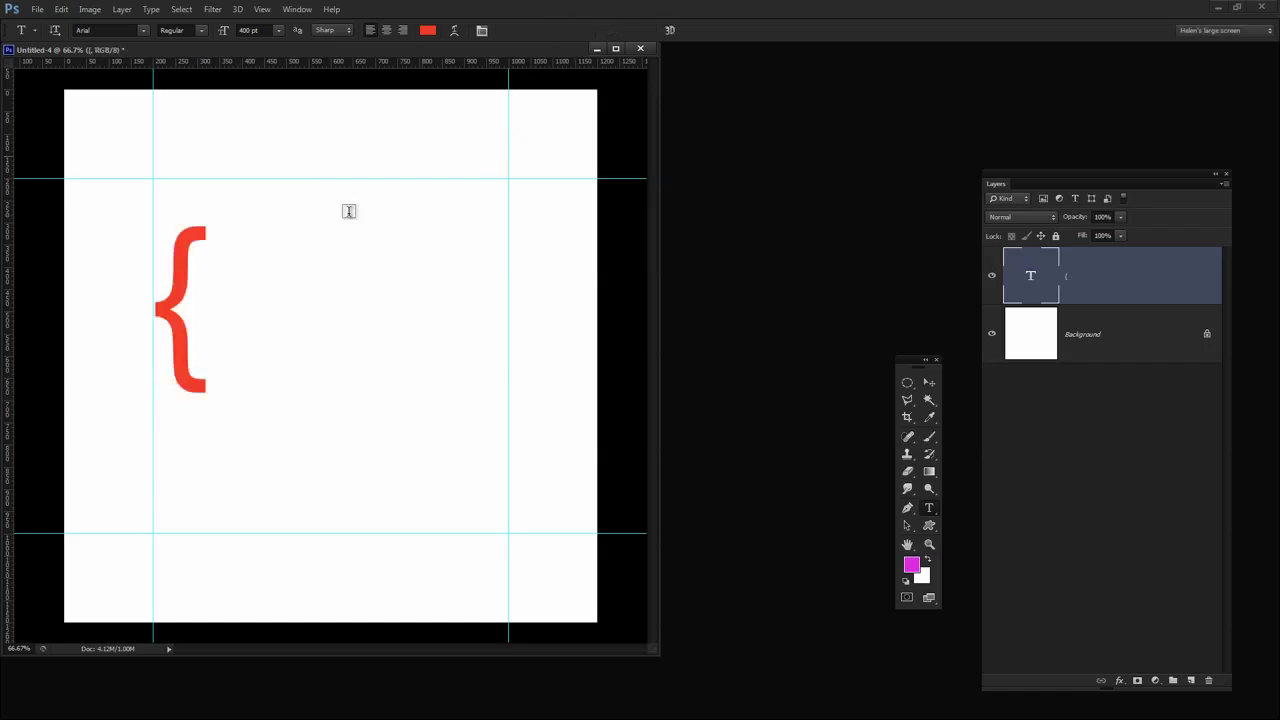
Try Blackadder ITC, Californian FB and Chaparral Pro on the brace, settling on Corbel.
{"action": "left_click", "coordinate": [185, 311]}
{"action": "key", "text": "ctrl+a"}
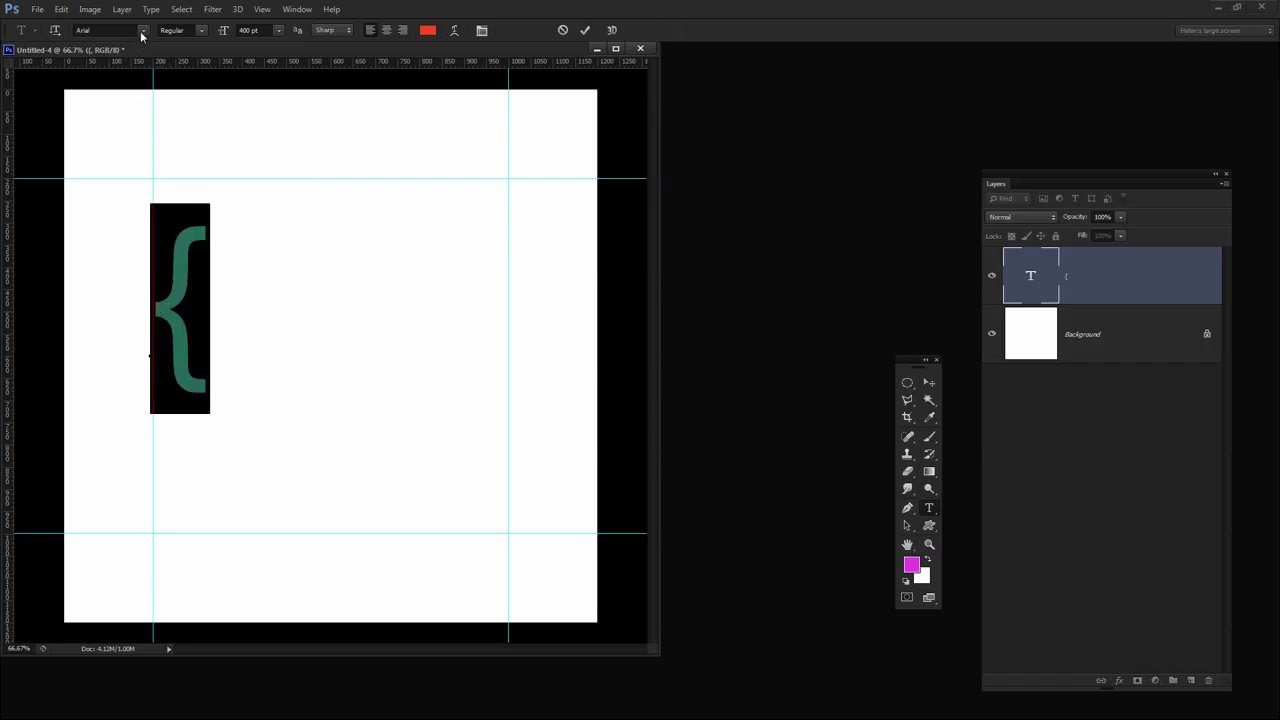
{"action": "left_click", "coordinate": [142, 32]}
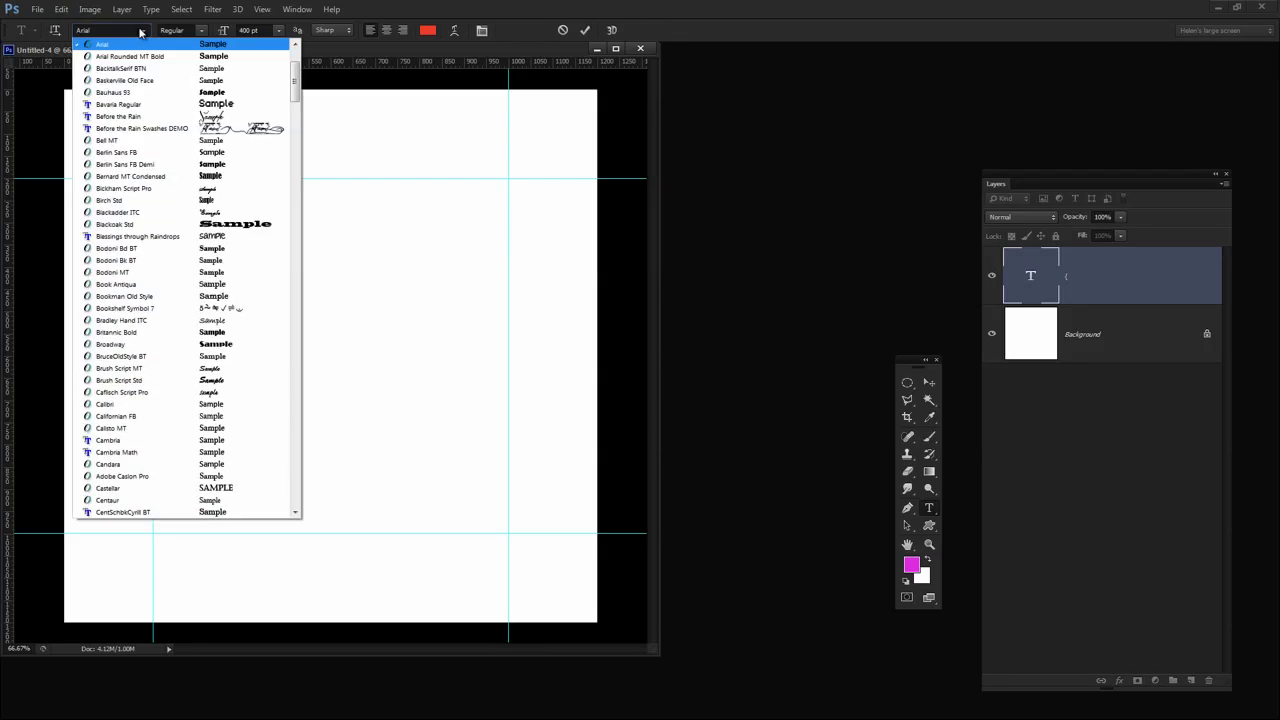
{"action": "left_click", "coordinate": [228, 214]}
{"action": "left_click", "coordinate": [145, 31]}
{"action": "left_click", "coordinate": [238, 249]}
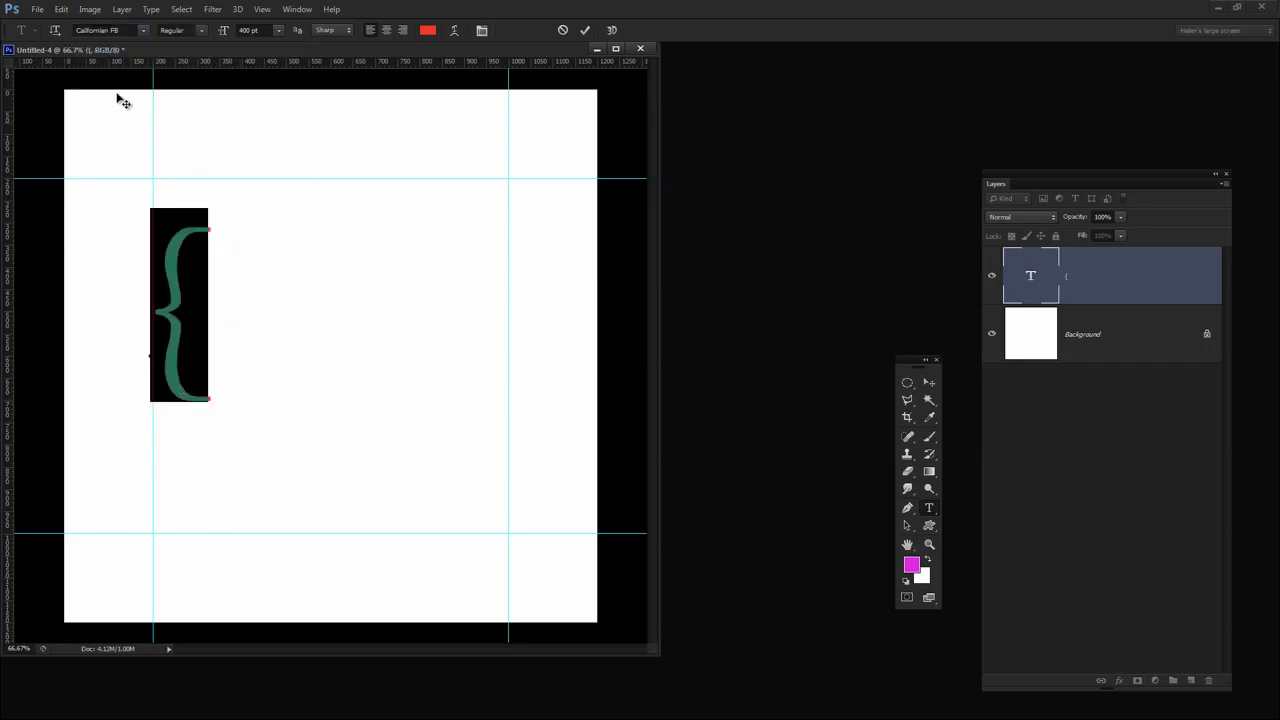
{"action": "left_click", "coordinate": [144, 31]}
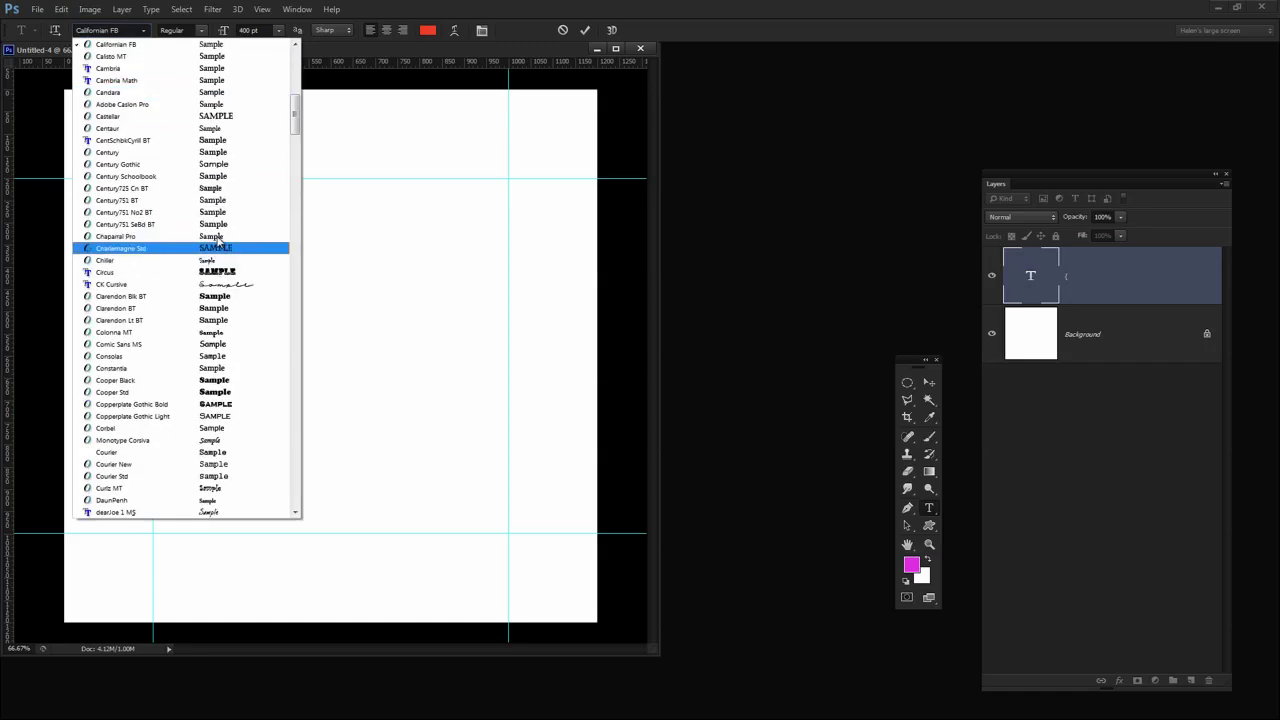
{"action": "left_click", "coordinate": [218, 237]}
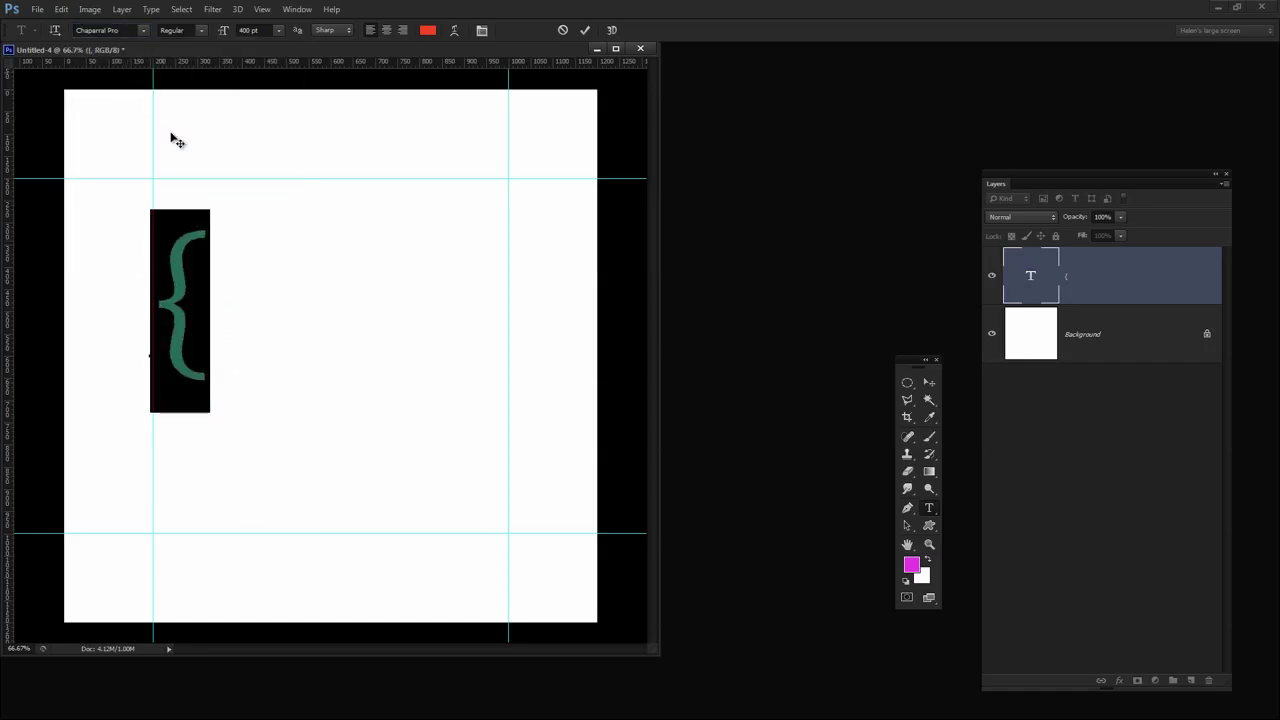
{"action": "left_click", "coordinate": [145, 31]}
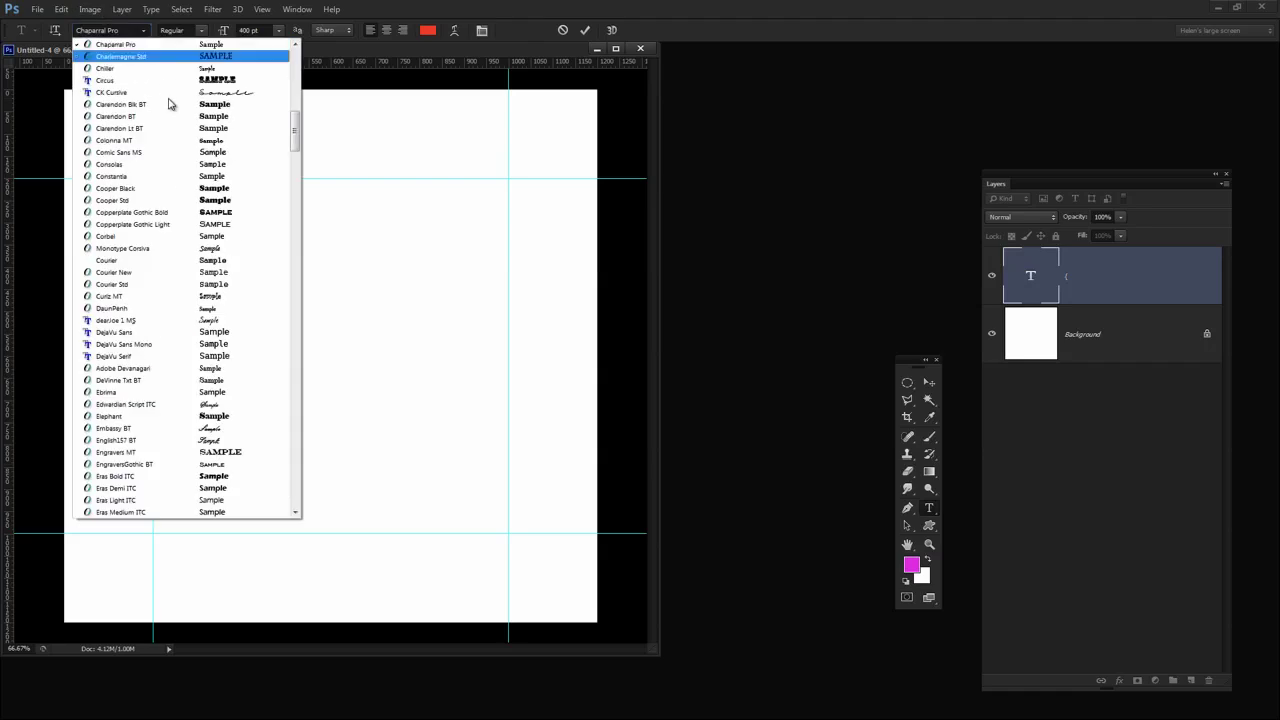
{"action": "left_click", "coordinate": [210, 236]}
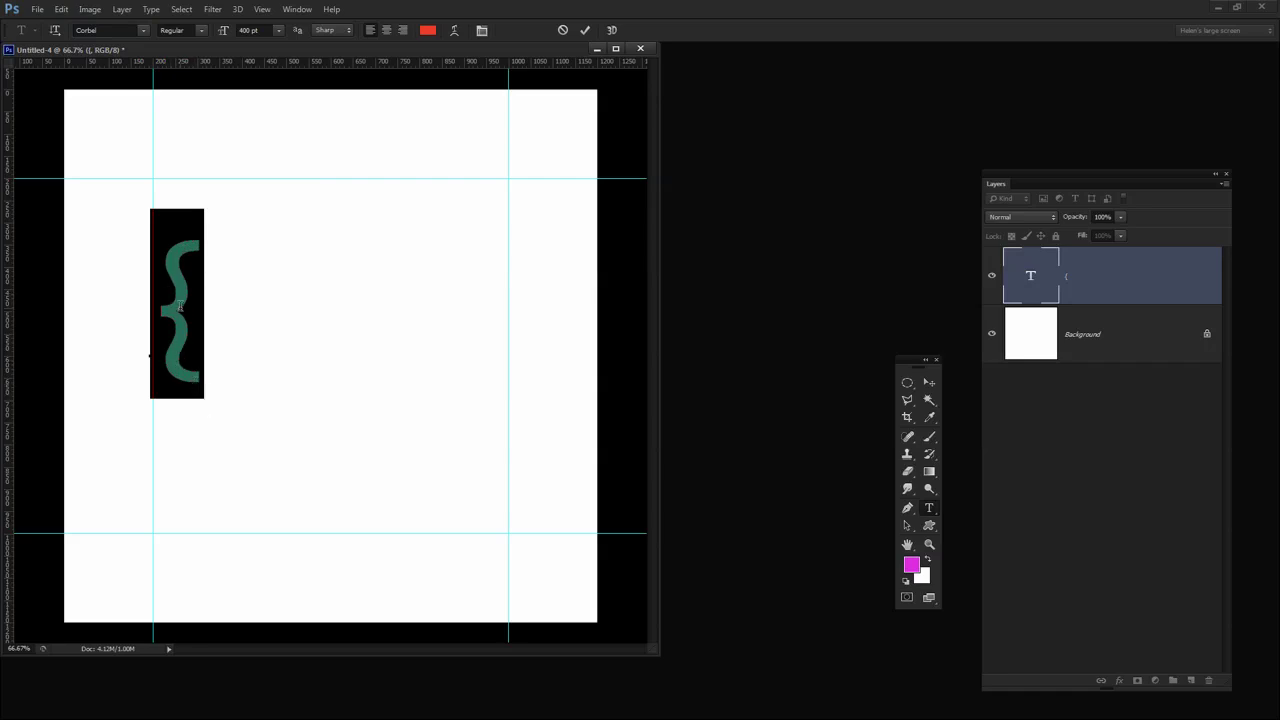
{"action": "left_click", "coordinate": [585, 30]}
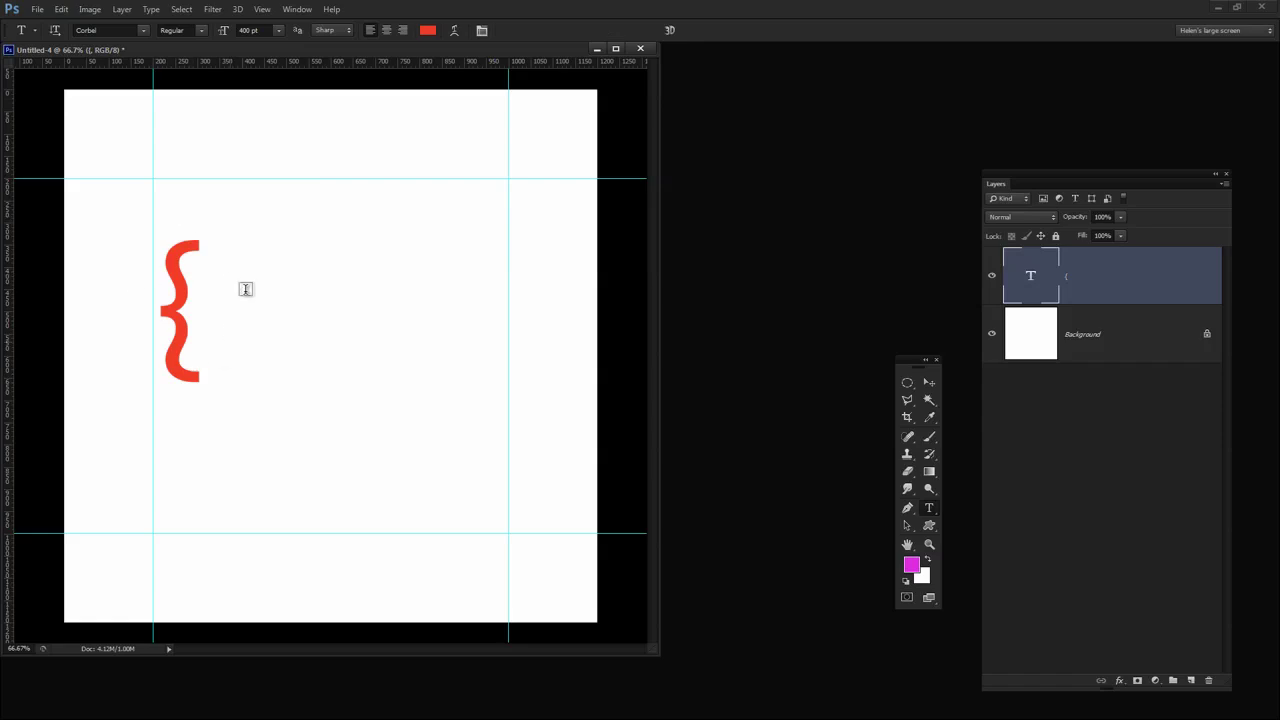
Convert the brace's type layer to a shape layer.
{"action": "right_click", "coordinate": [1107, 272]}
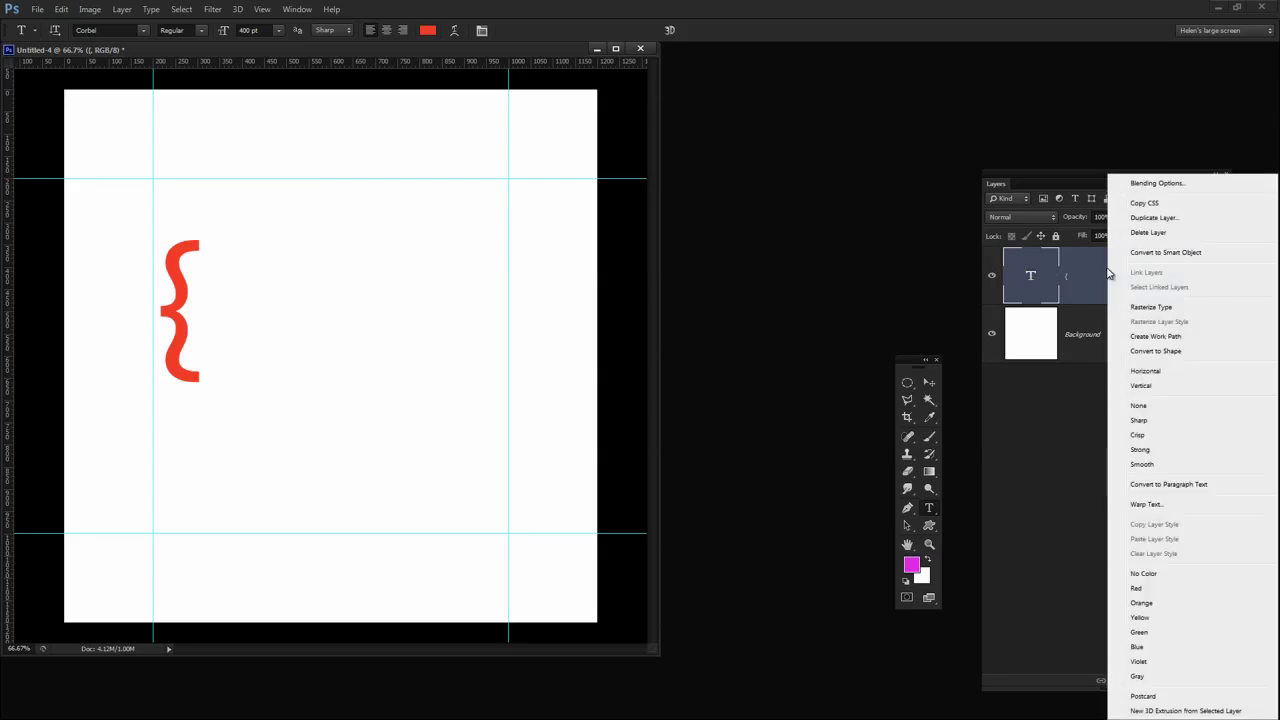
{"action": "left_click", "coordinate": [1145, 353]}
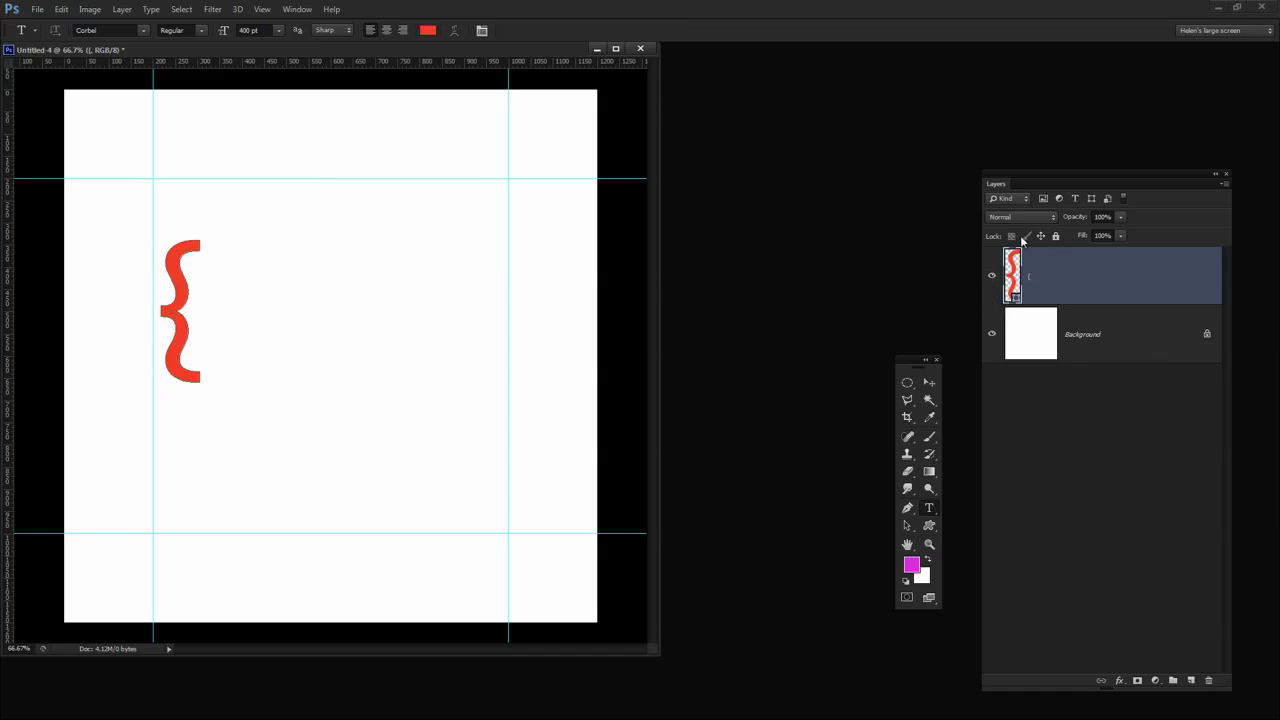
Scale the brace to about 250% so it spans the 200 px and 1000 px guides.
{"action": "left_click", "coordinate": [929, 383]}
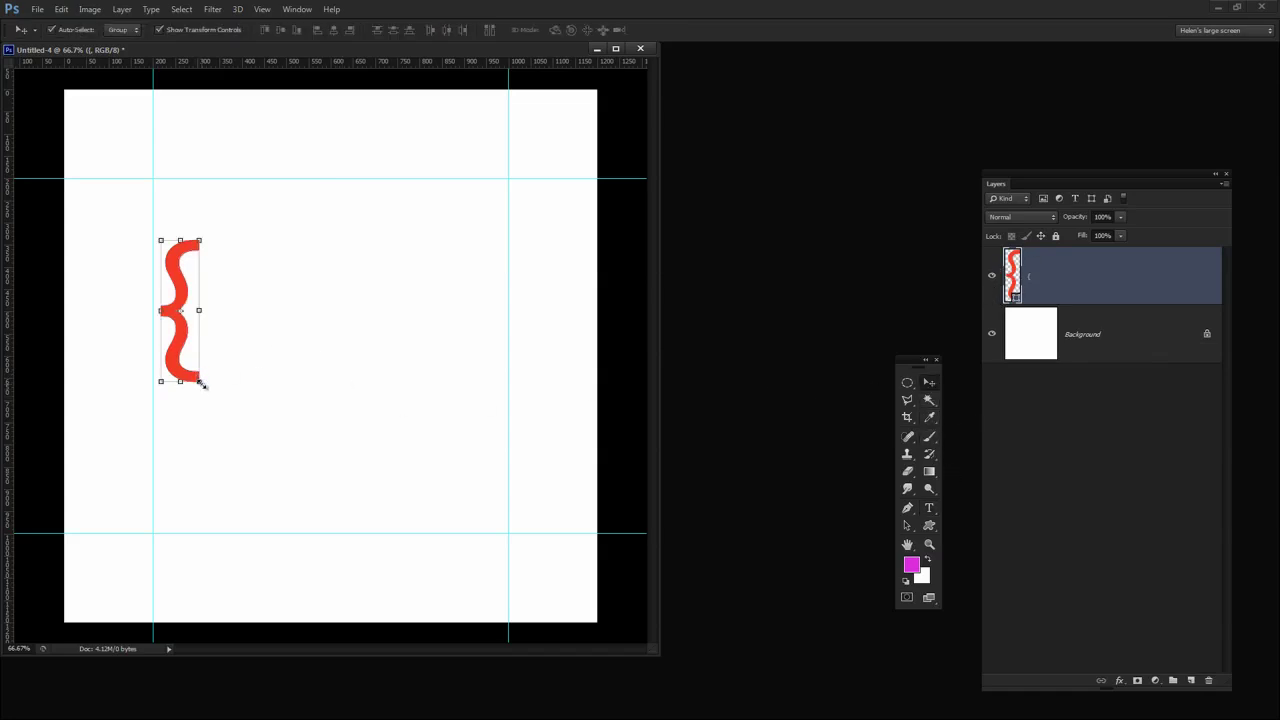
{"action": "left_click_drag", "start_coordinate": [201, 384], "coordinate": [263, 530]}
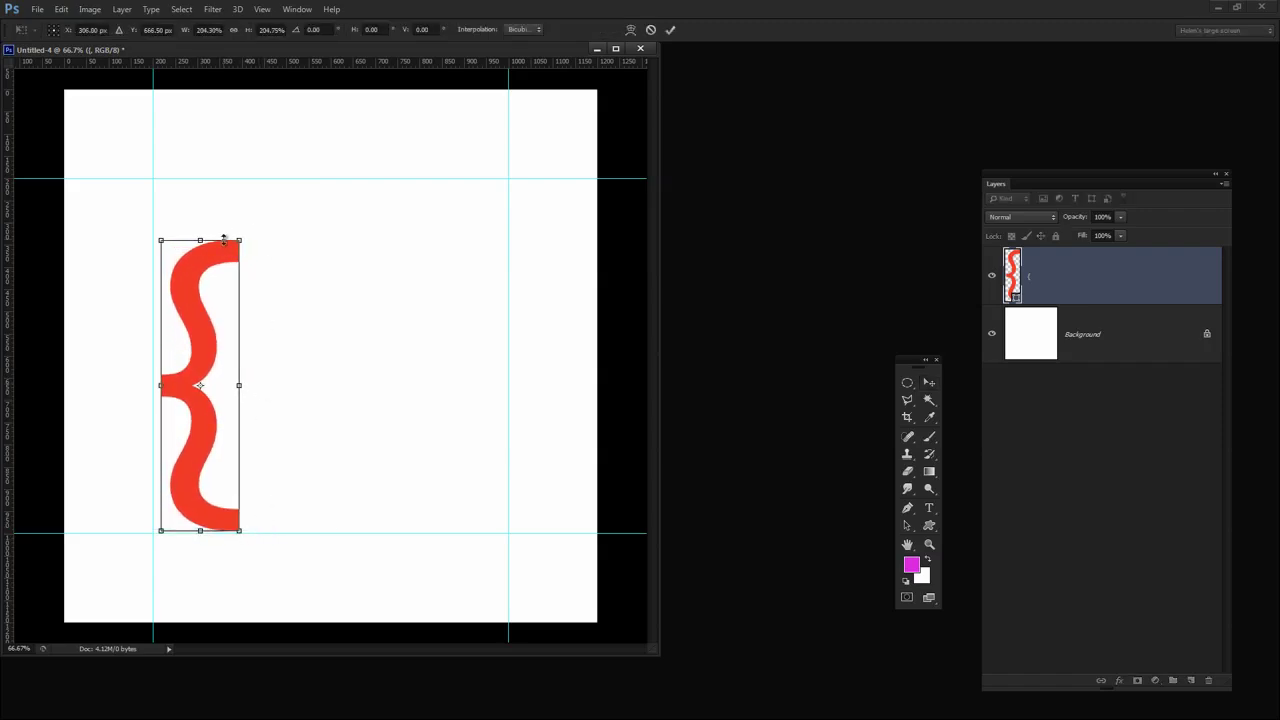
{"action": "left_click_drag", "start_coordinate": [238, 239], "coordinate": [294, 189]}
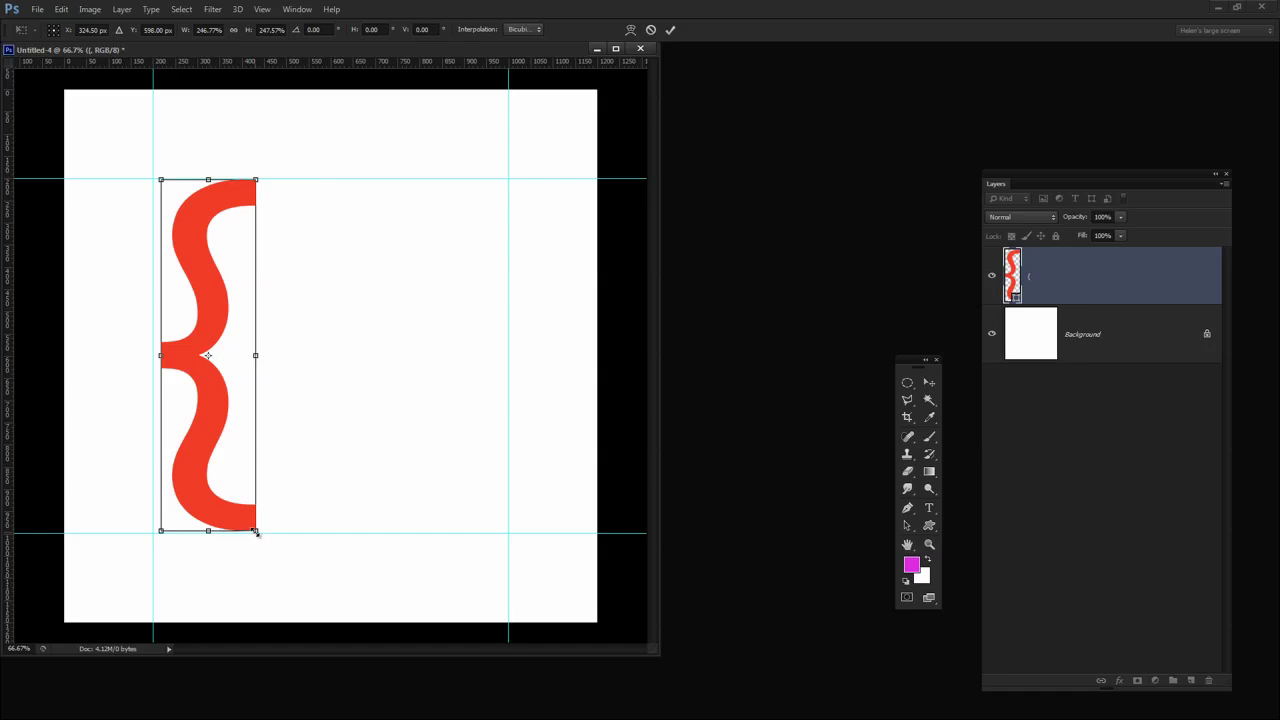
{"action": "left_click_drag", "start_coordinate": [256, 533], "coordinate": [257, 534]}
{"action": "left_click_drag", "start_coordinate": [256, 179], "coordinate": [258, 177]}
{"action": "left_click", "coordinate": [262, 9]}
{"action": "mouse_move", "coordinate": [293, 190]}
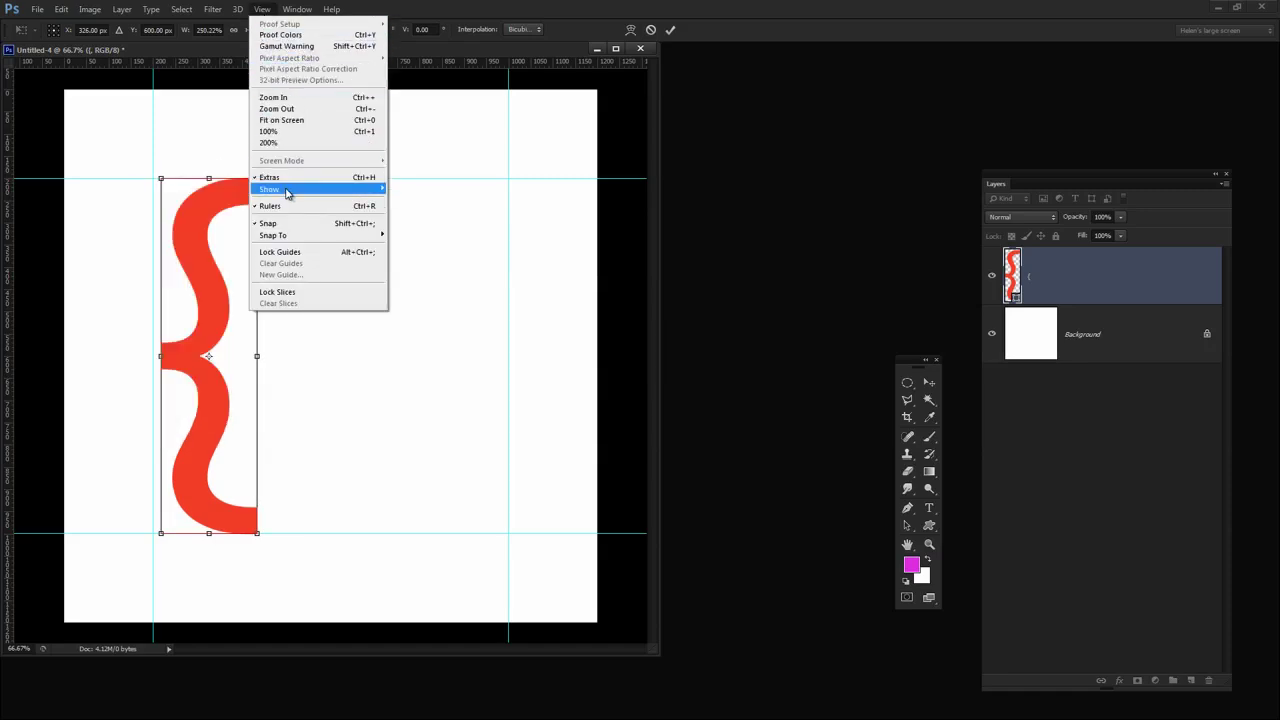
{"action": "left_click", "coordinate": [309, 360]}
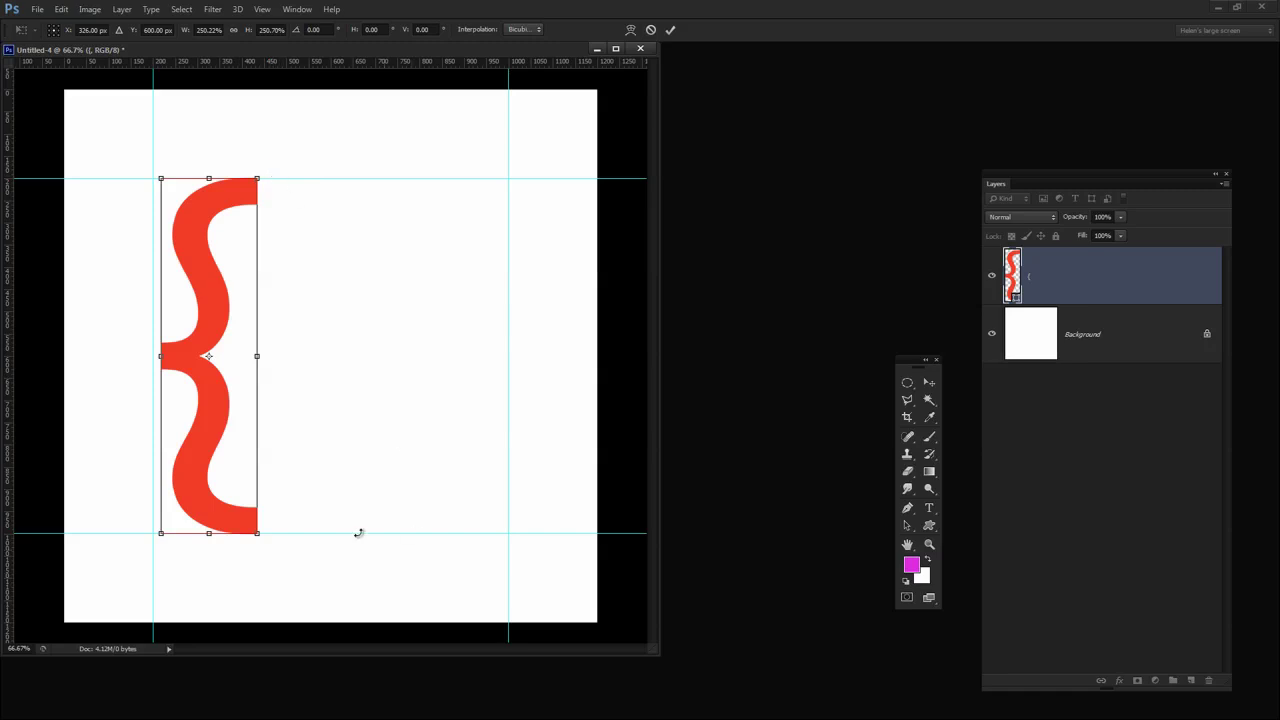
Move the brace left to the canvas edge, trim it to 800 px tall, and apply.
{"action": "left_click_drag", "start_coordinate": [218, 422], "coordinate": [109, 416]}
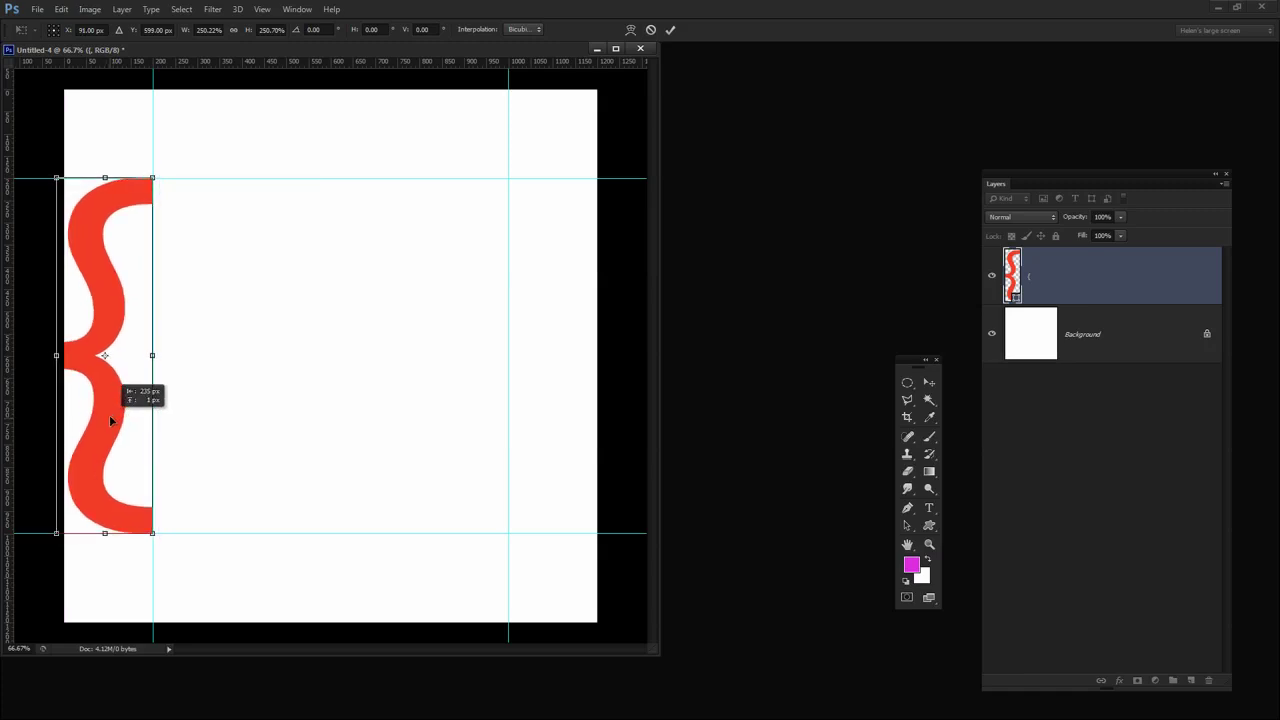
{"action": "left_click_drag", "start_coordinate": [110, 419], "coordinate": [110, 421]}
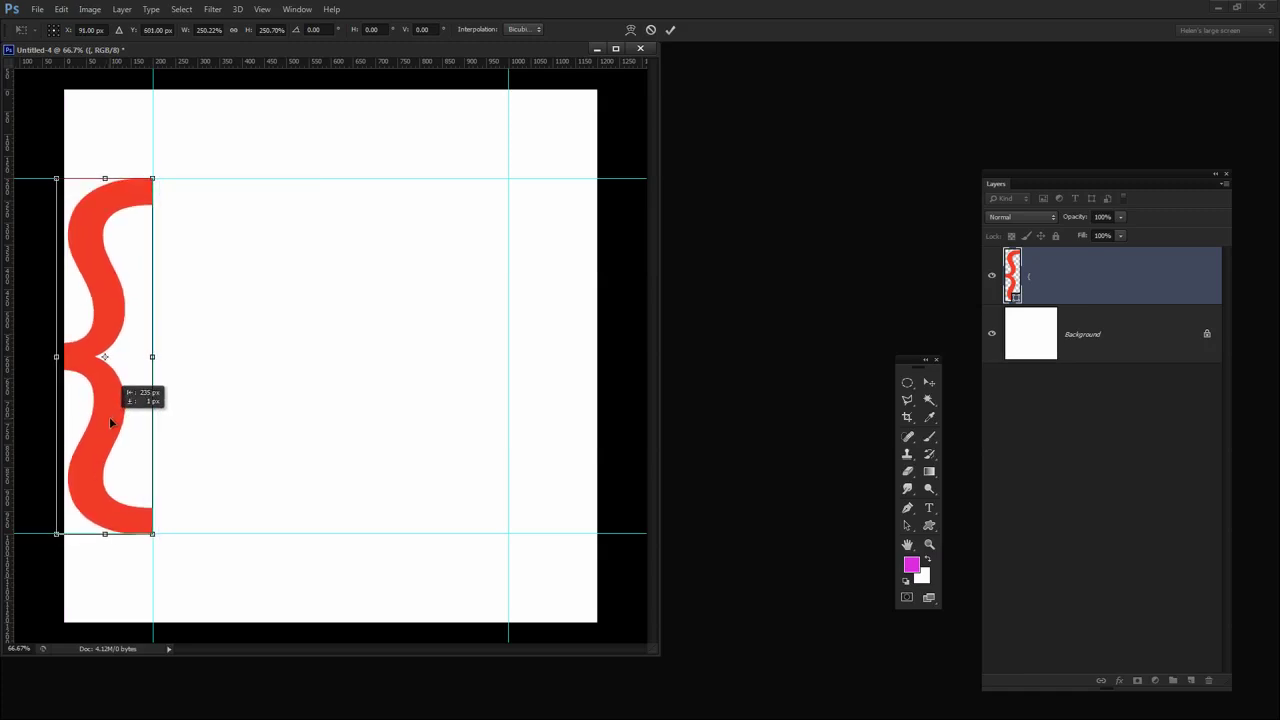
{"action": "left_click_drag", "start_coordinate": [110, 416], "coordinate": [110, 415]}
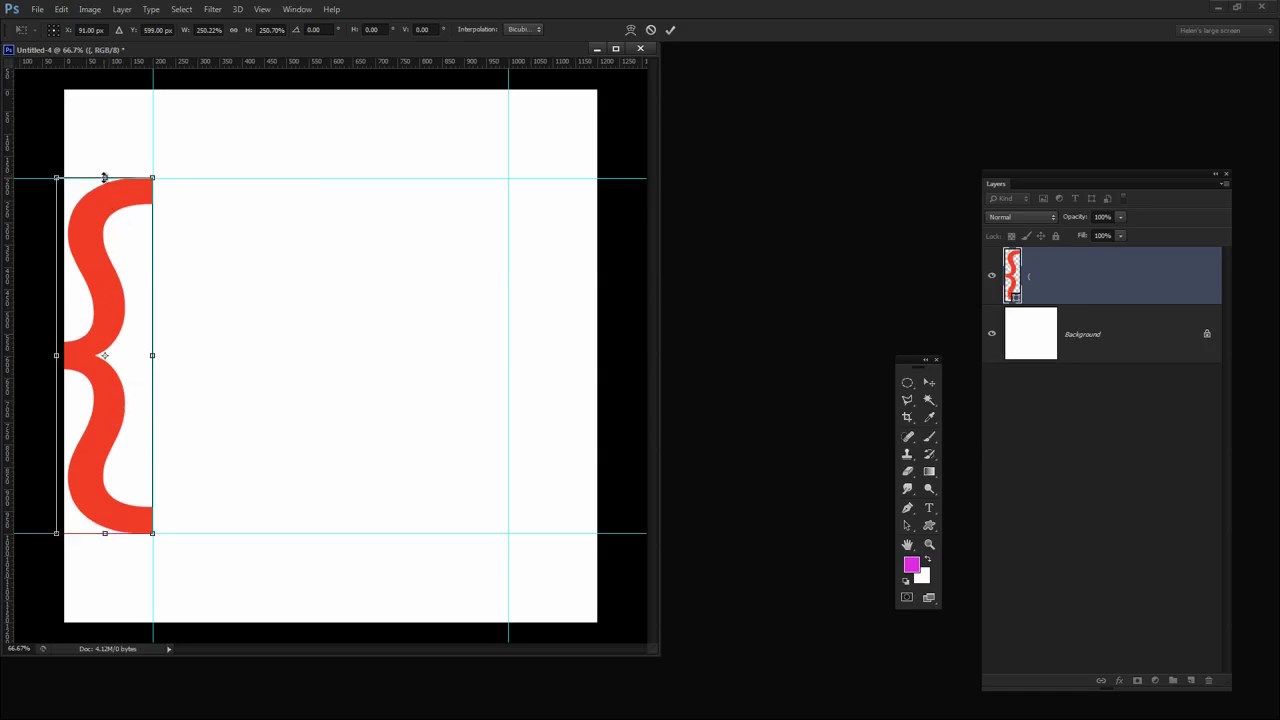
{"action": "left_click_drag", "start_coordinate": [104, 177], "coordinate": [104, 179]}
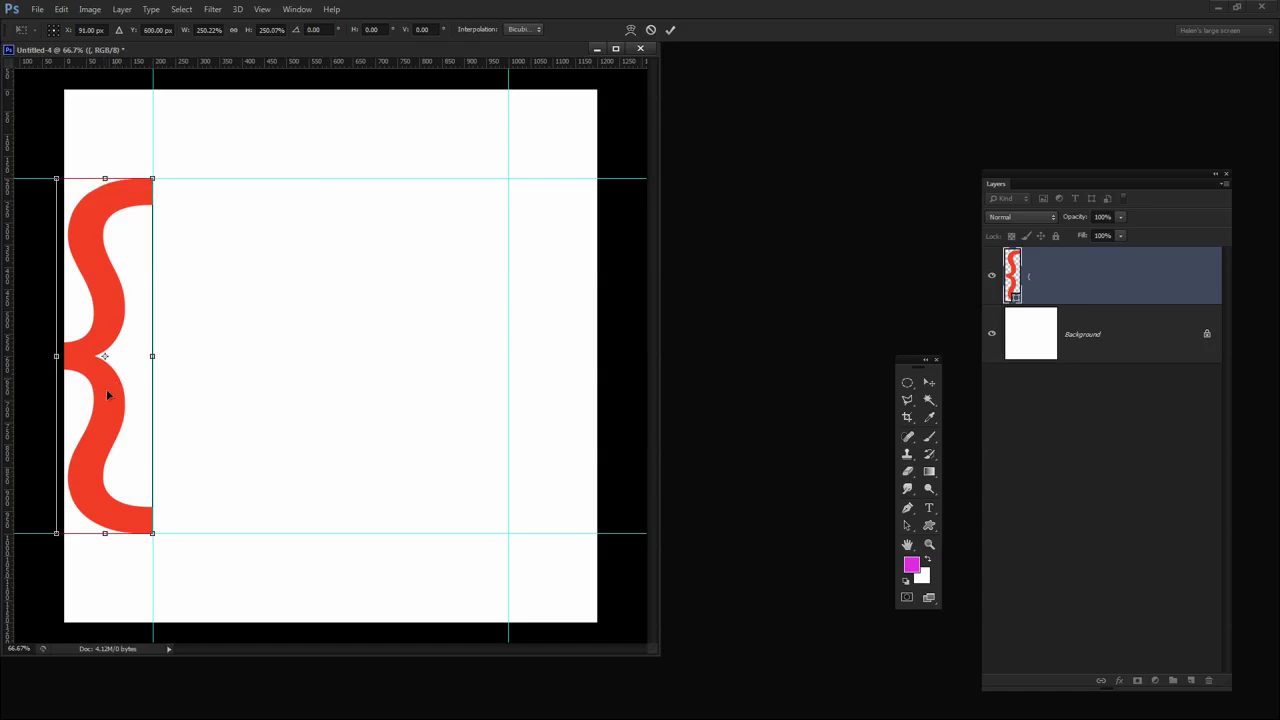
{"action": "left_click", "coordinate": [669, 31]}
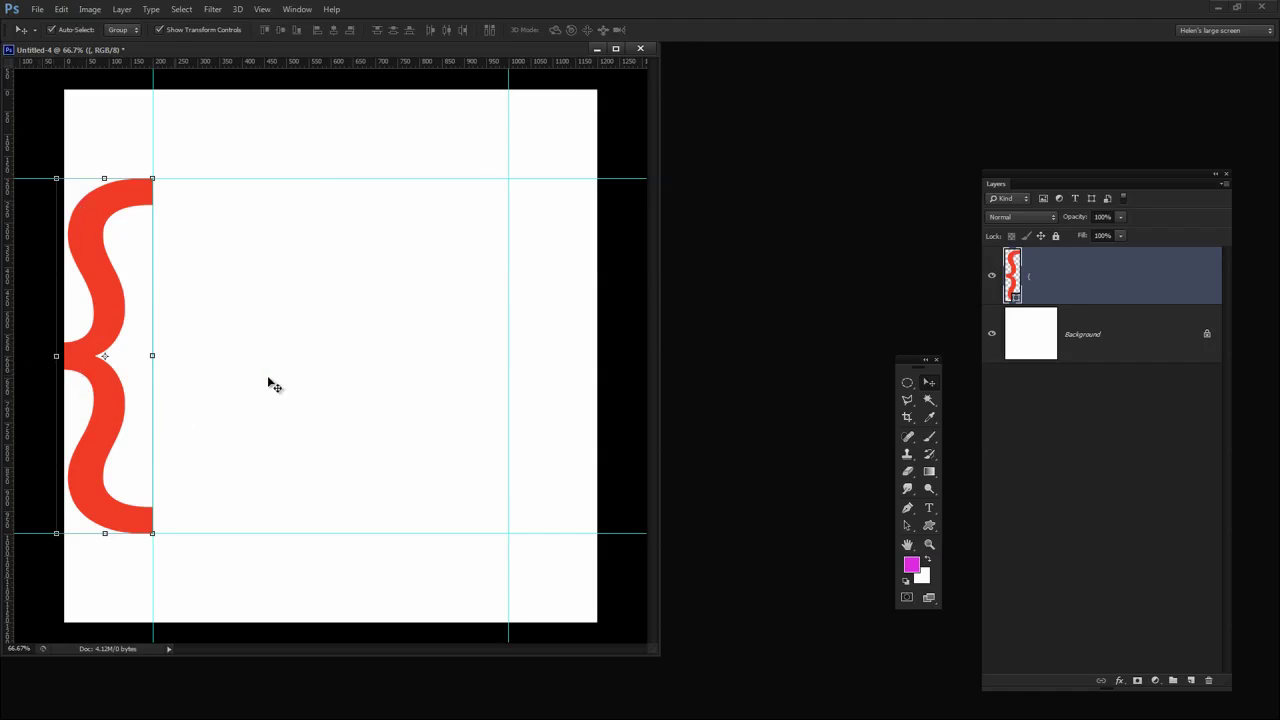
Reveal All to expand the canvas around the clipped brace, then move the Layers panel left.
{"action": "left_click", "coordinate": [92, 10]}
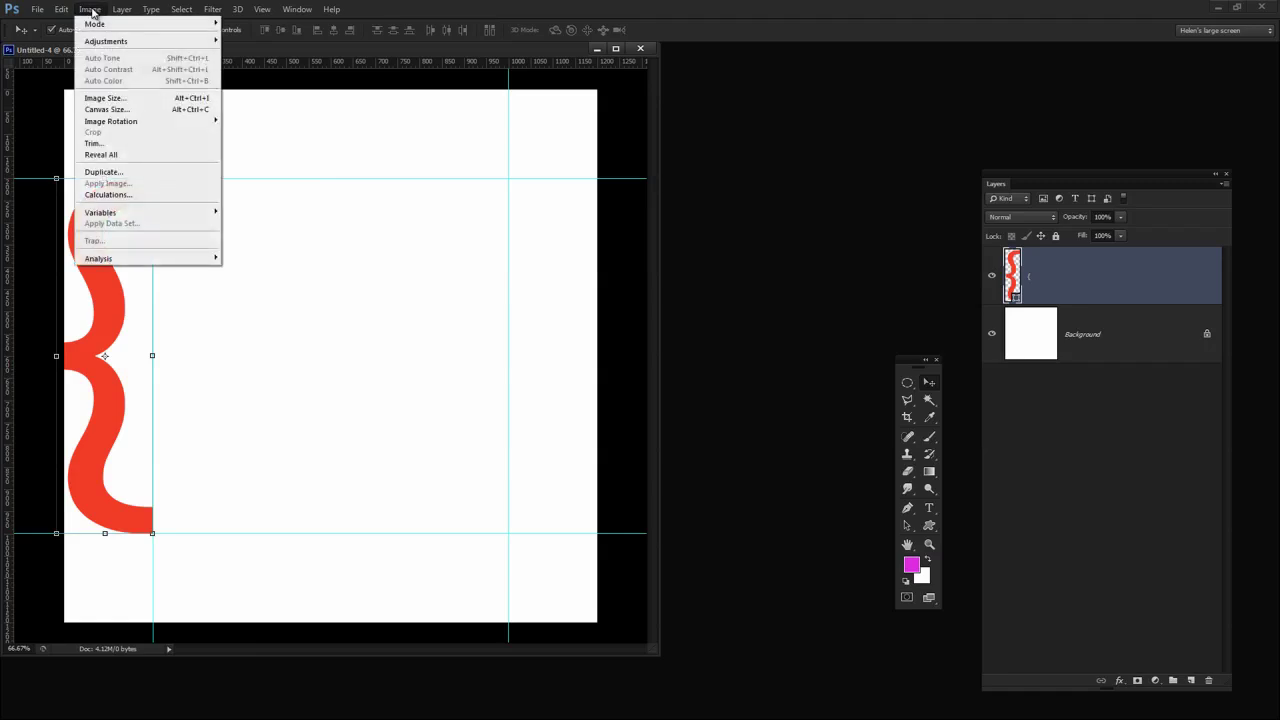
{"action": "left_click", "coordinate": [108, 155]}
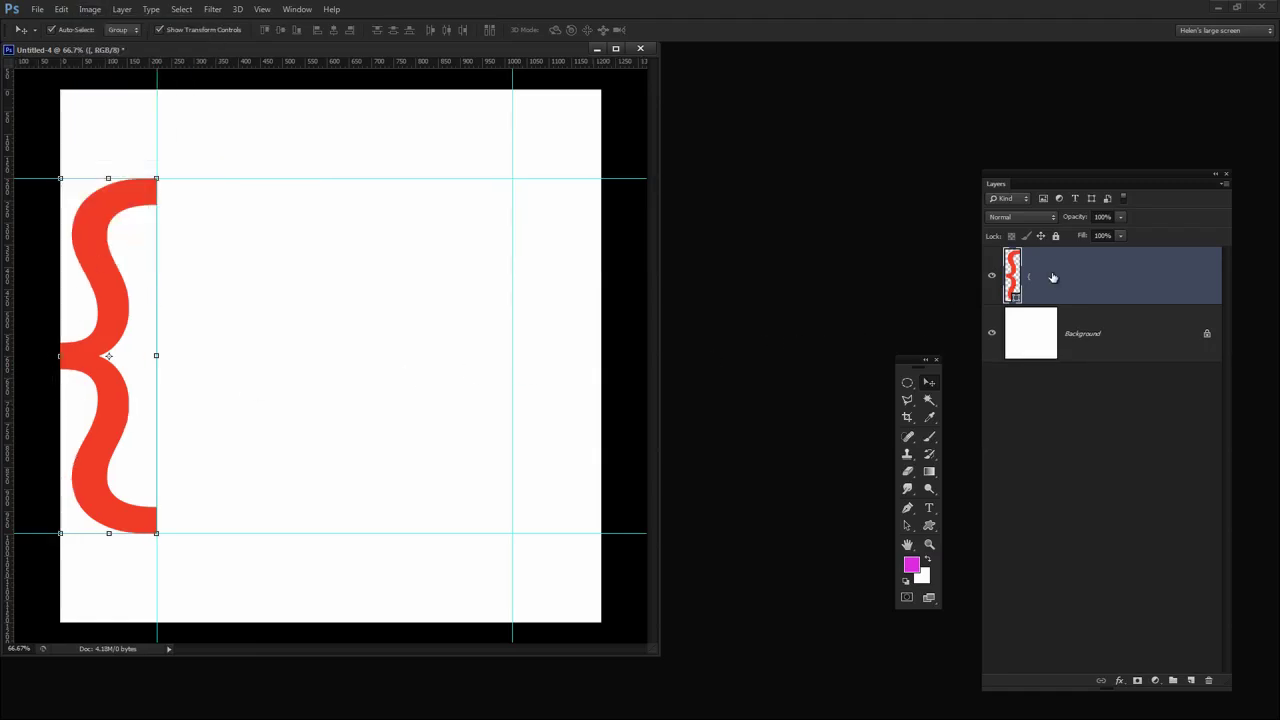
{"action": "left_click_drag", "start_coordinate": [1062, 182], "coordinate": [752, 122]}
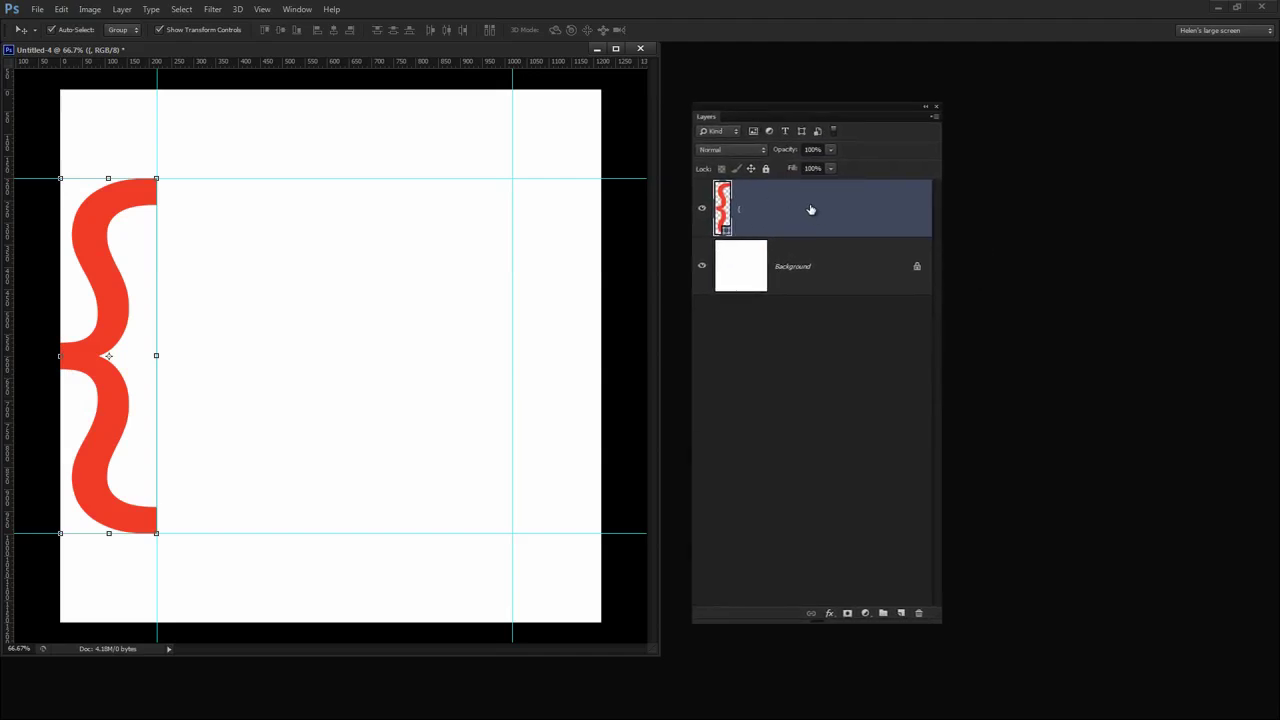
Duplicate the brace layer and flip the copy horizontally.
{"action": "left_click_drag", "start_coordinate": [814, 210], "coordinate": [900, 613]}
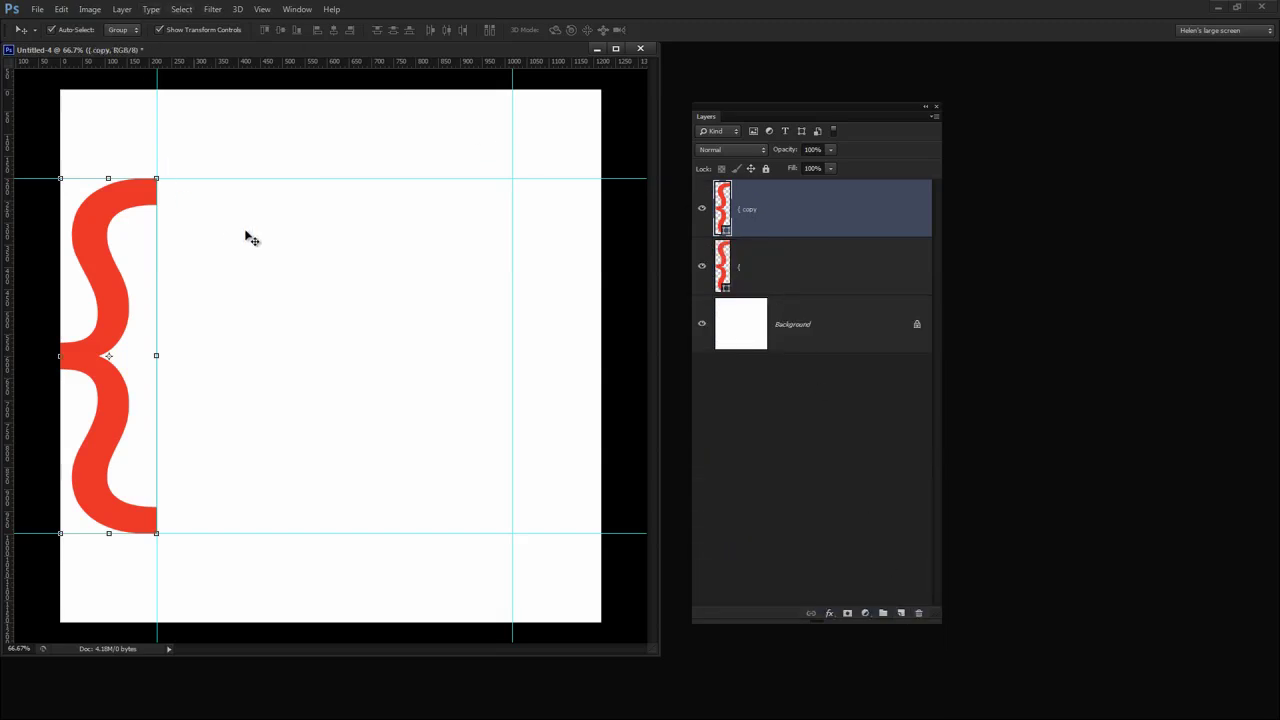
{"action": "left_click_drag", "start_coordinate": [734, 110], "coordinate": [675, 102]}
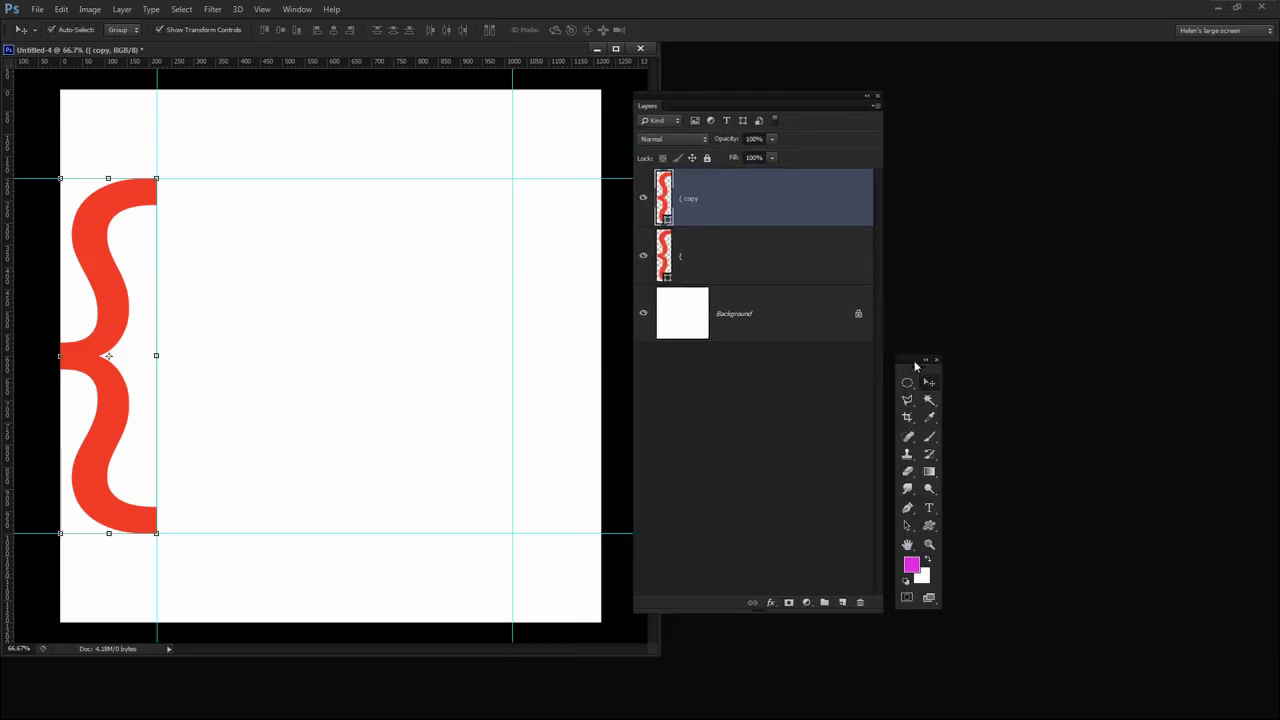
{"action": "left_click_drag", "start_coordinate": [915, 363], "coordinate": [980, 226]}
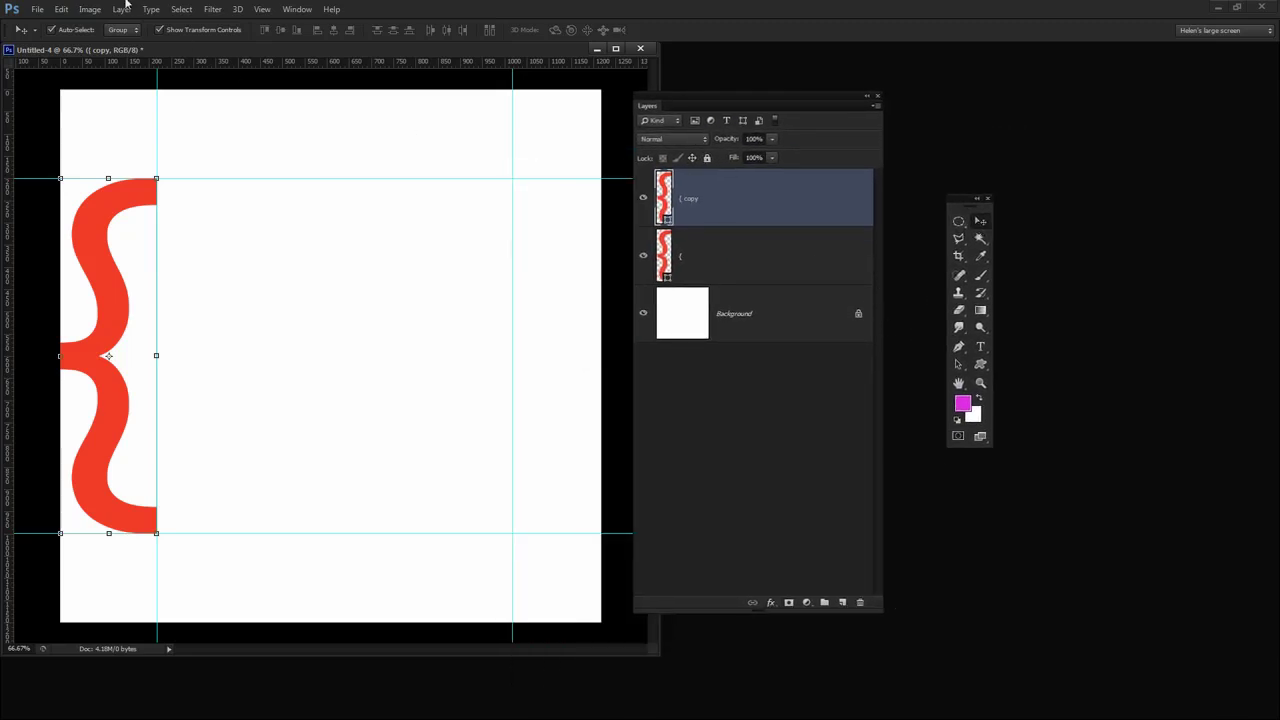
{"action": "left_click", "coordinate": [61, 9]}
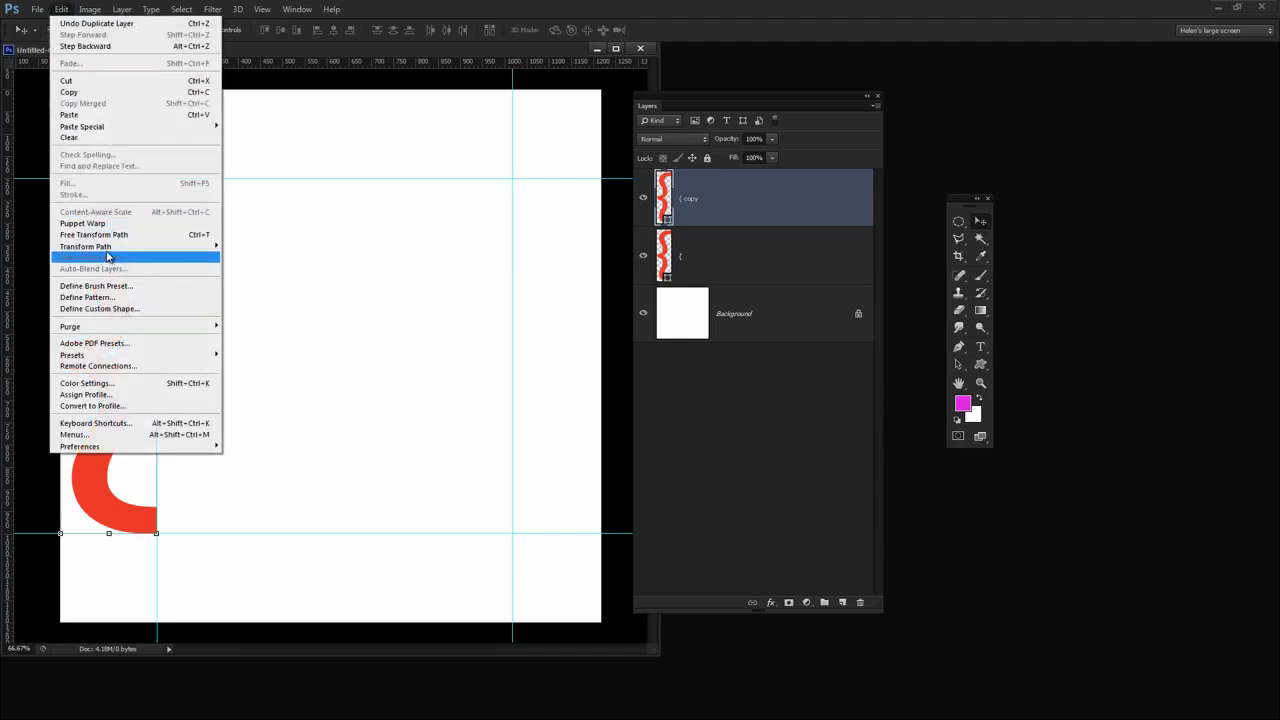
{"action": "mouse_move", "coordinate": [108, 250]}
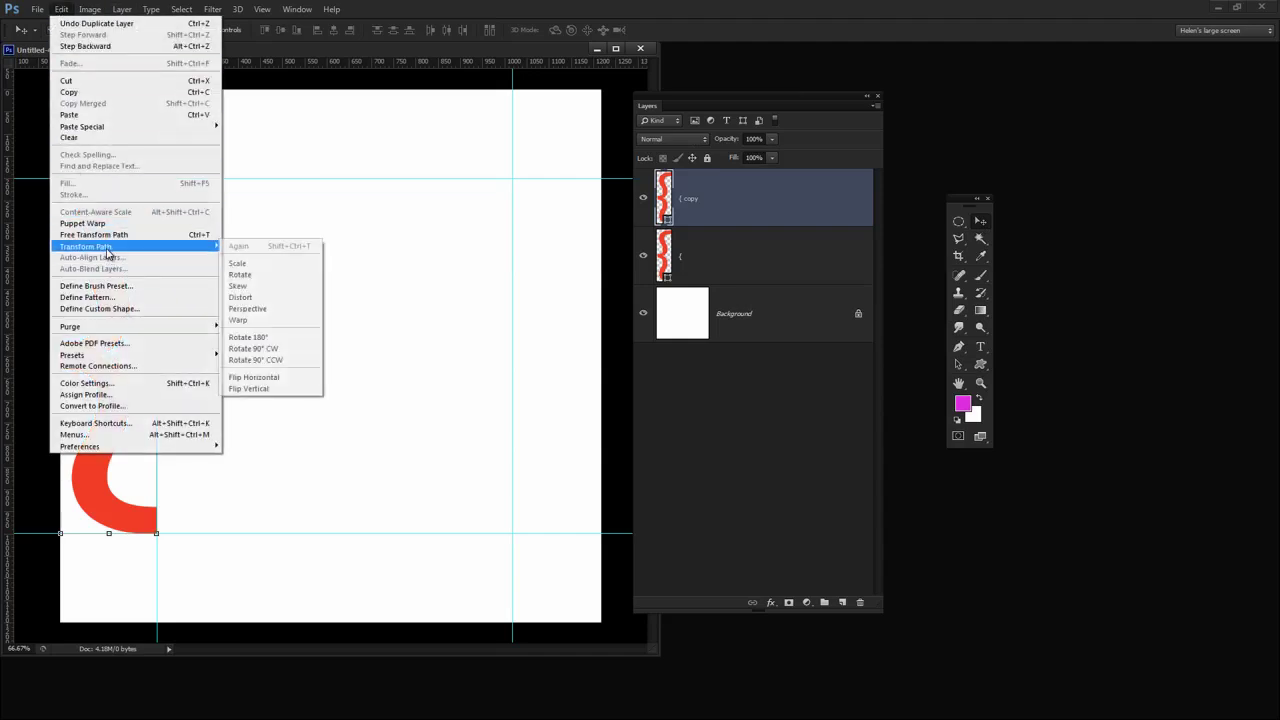
{"action": "left_click", "coordinate": [286, 384]}
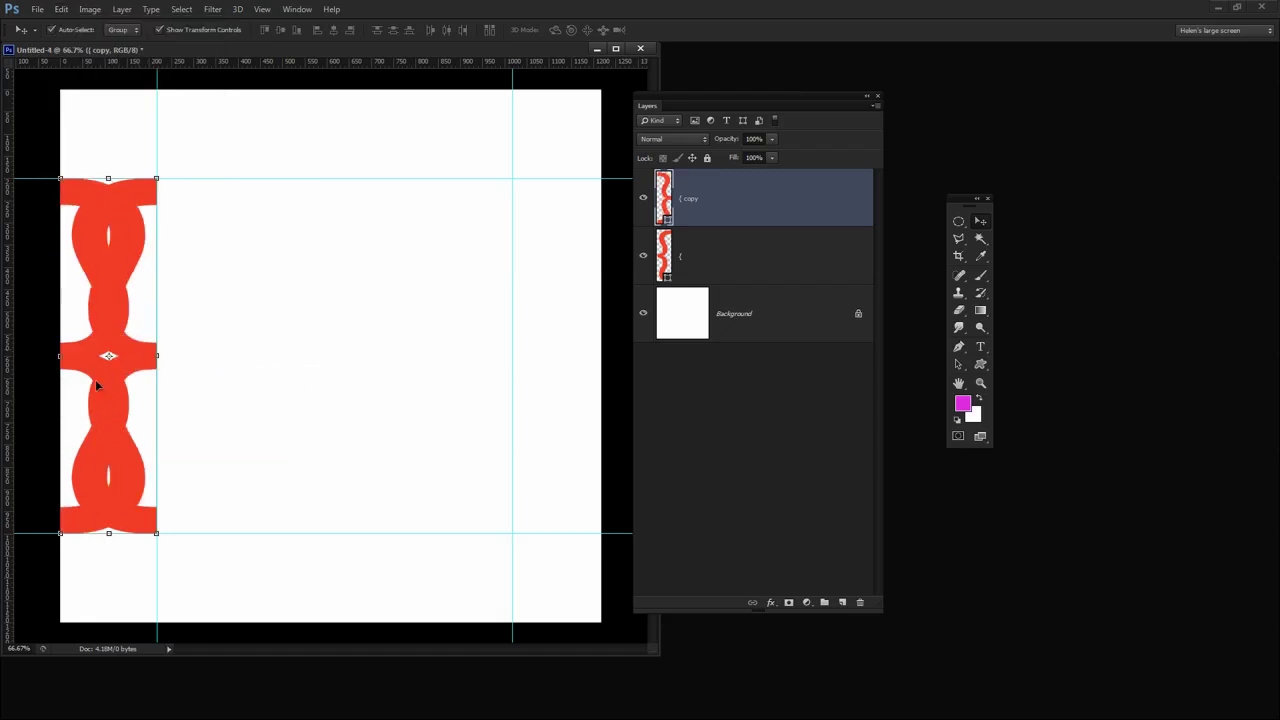
{"action": "key", "text": "alt+bracketleft"}
{"action": "key", "text": "alt+bracketright"}
Move the mirrored brace to the right edge and Reveal All to show both braces.
{"action": "left_click_drag", "start_coordinate": [133, 367], "coordinate": [583, 380]}
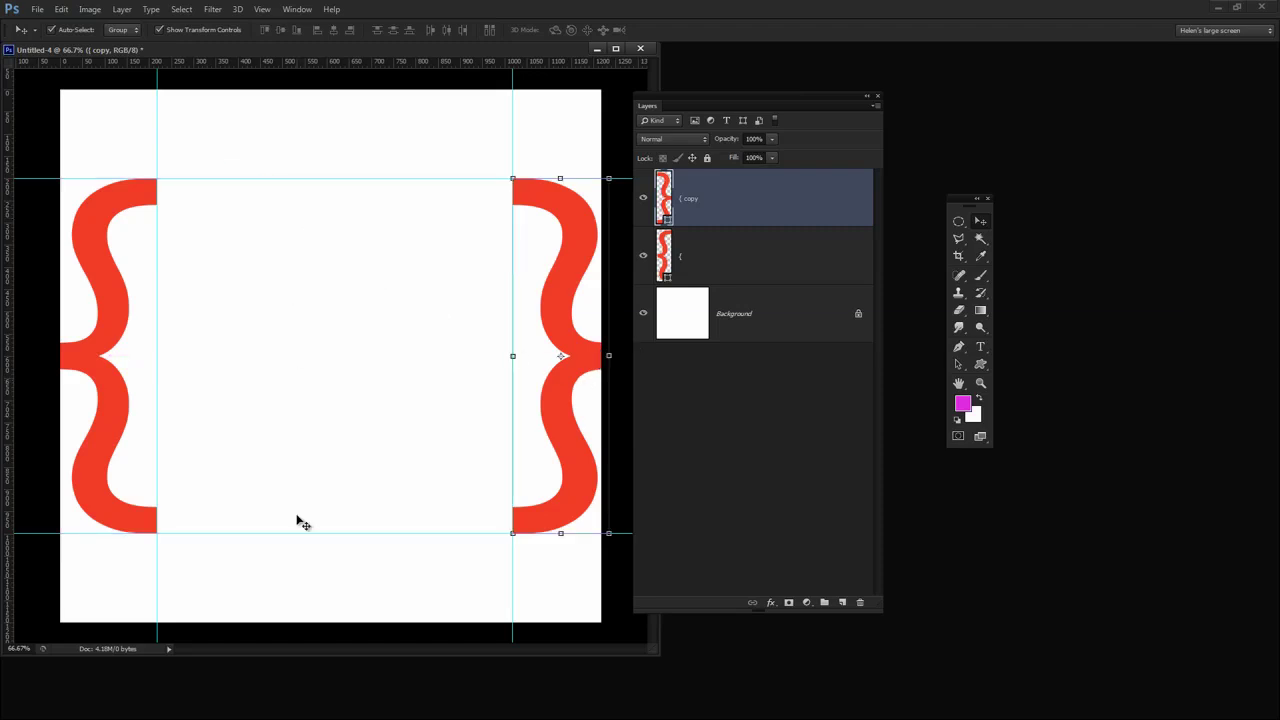
{"action": "left_click", "coordinate": [562, 397]}
{"action": "key", "text": "Return"}
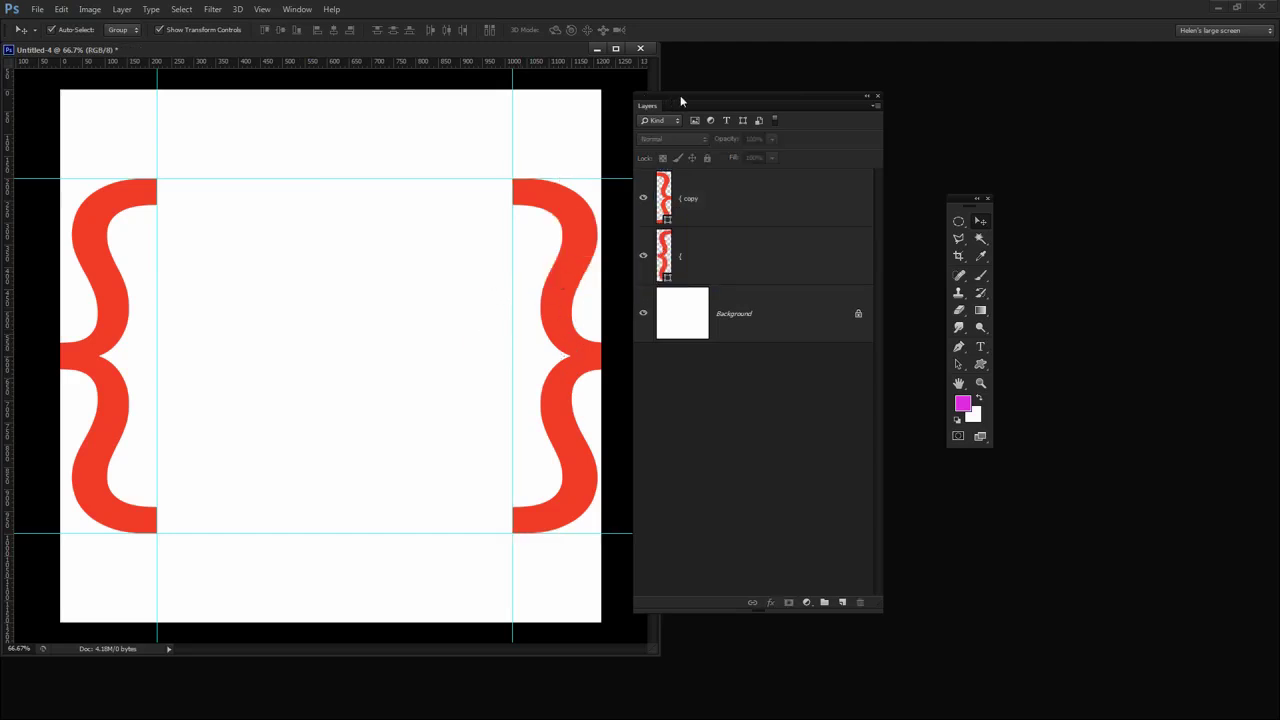
{"action": "left_click_drag", "start_coordinate": [684, 100], "coordinate": [826, 98]}
{"action": "left_click", "coordinate": [90, 9]}
{"action": "left_click", "coordinate": [125, 155]}
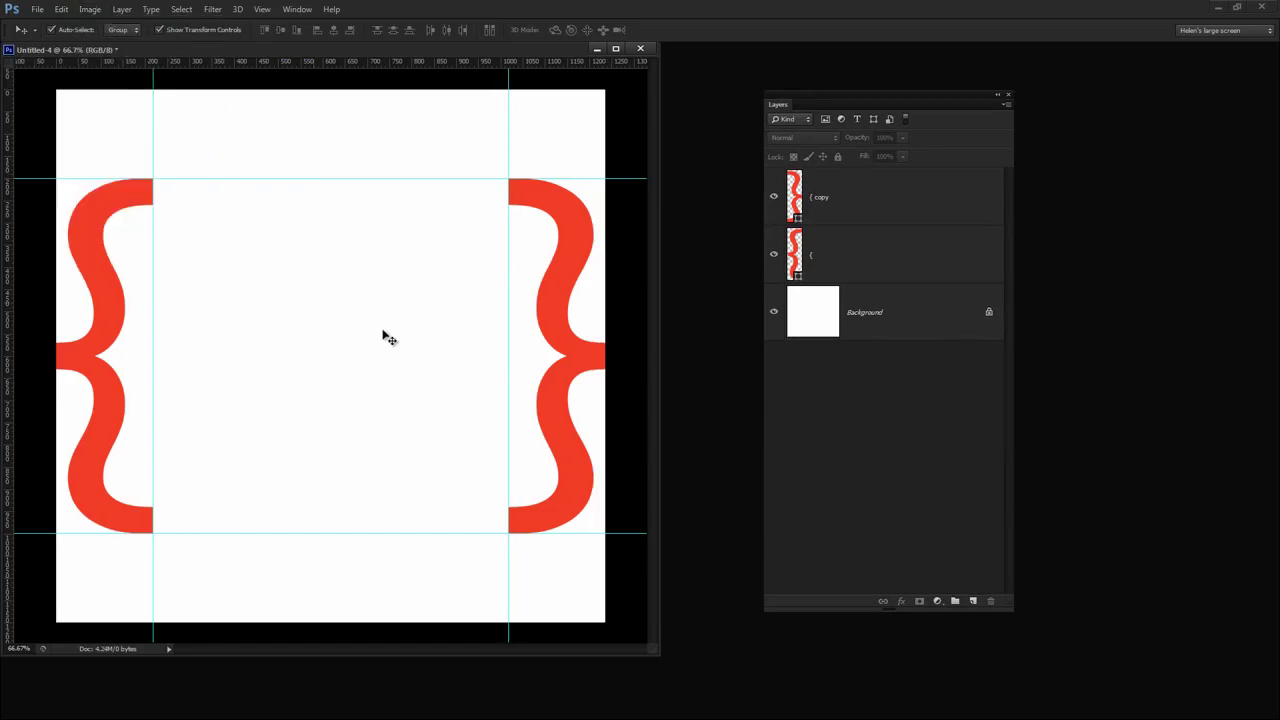
{"action": "left_click", "coordinate": [904, 192]}
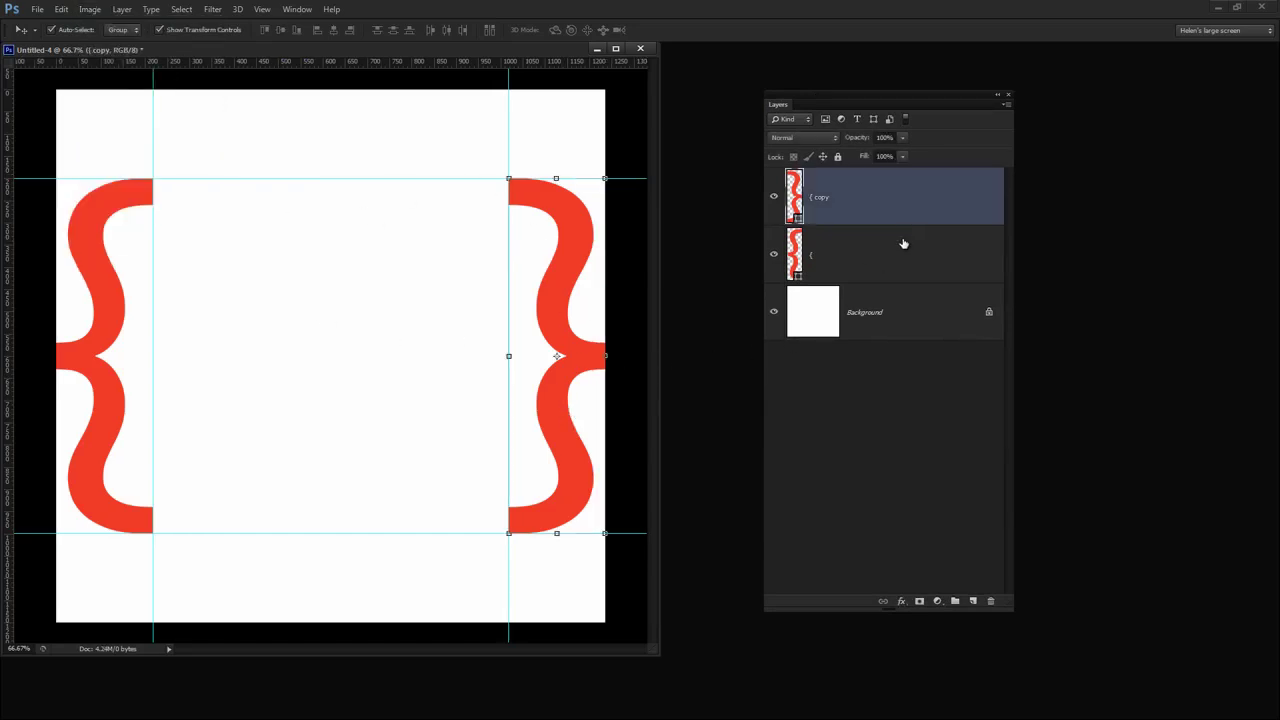
Duplicate both side brace layers into { copy 2 and { copy 3 and link them.
{"action": "left_click", "coordinate": [881, 261], "text": "shift"}
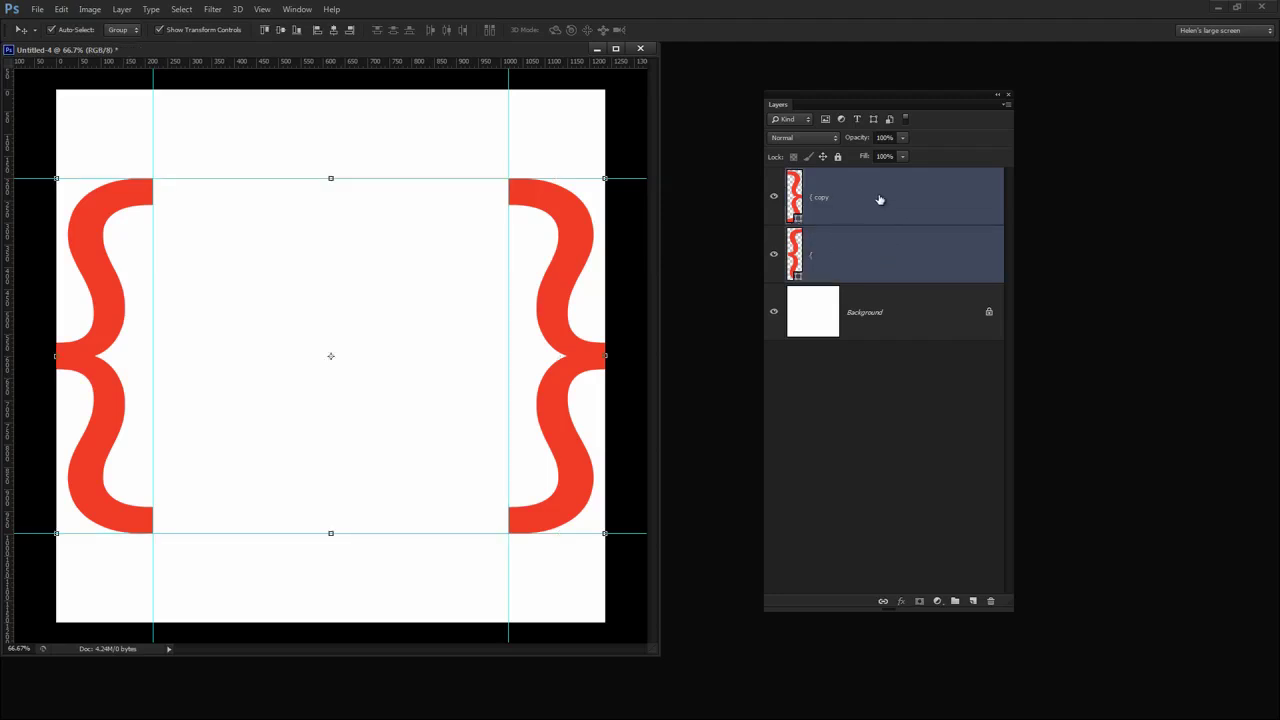
{"action": "left_click_drag", "start_coordinate": [887, 247], "coordinate": [975, 602]}
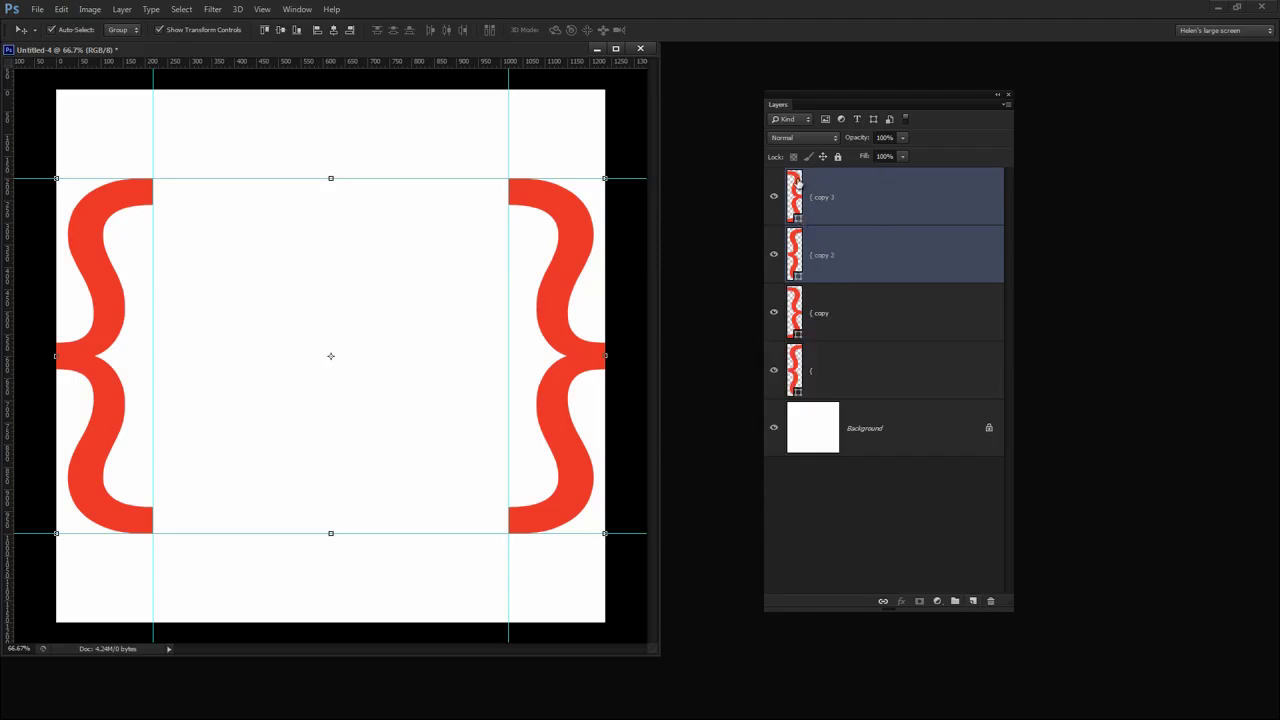
{"action": "right_click", "coordinate": [881, 207]}
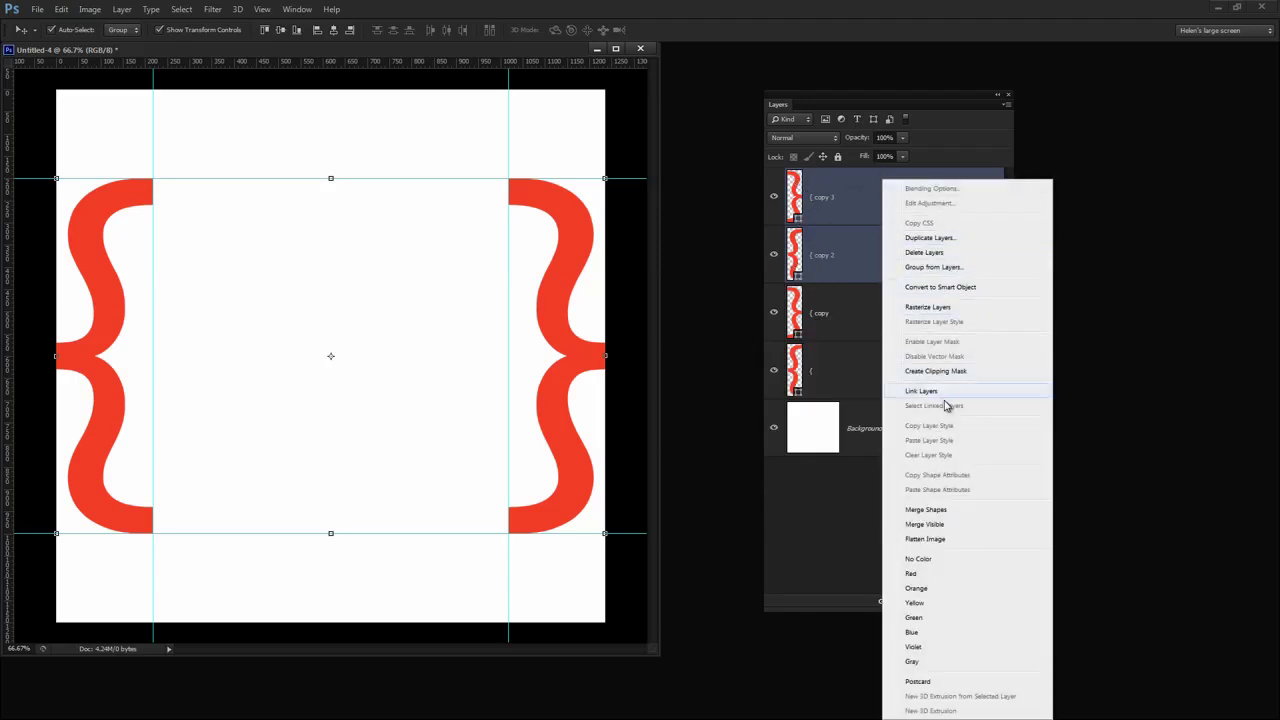
{"action": "left_click", "coordinate": [930, 393]}
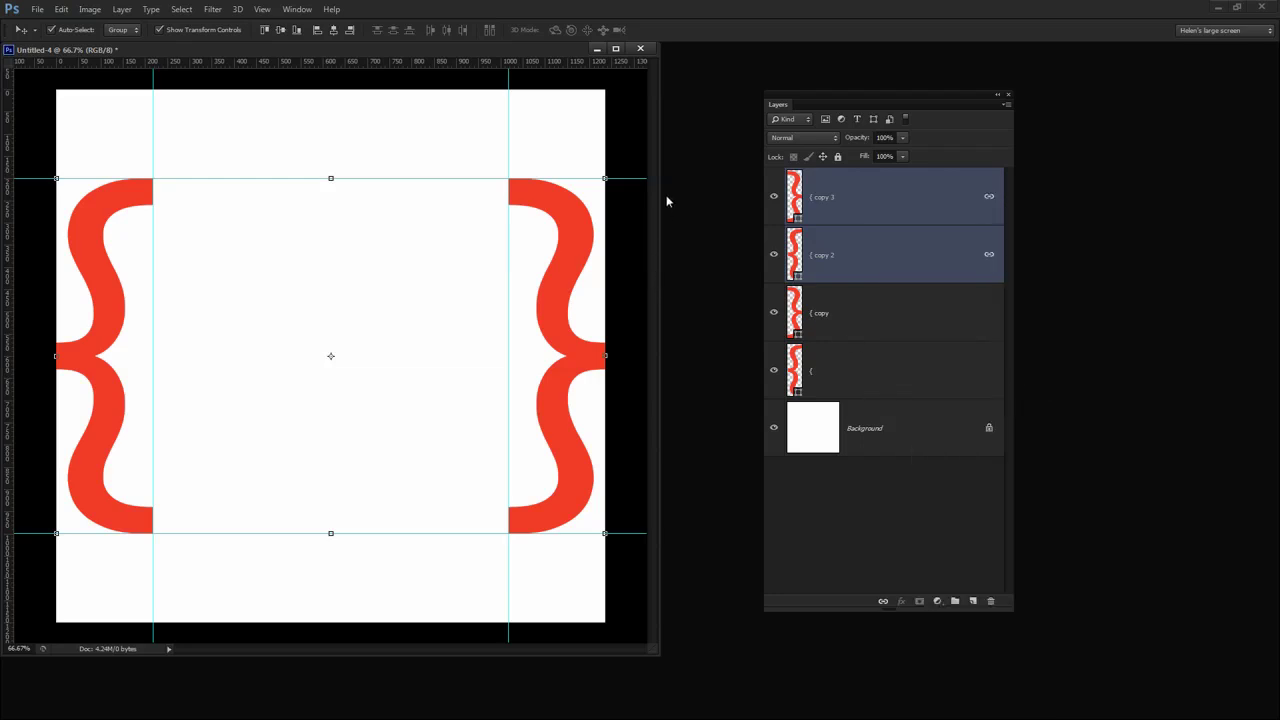
{"action": "left_click_drag", "start_coordinate": [651, 648], "coordinate": [762, 694]}
{"action": "left_click_drag", "start_coordinate": [868, 107], "coordinate": [941, 88]}
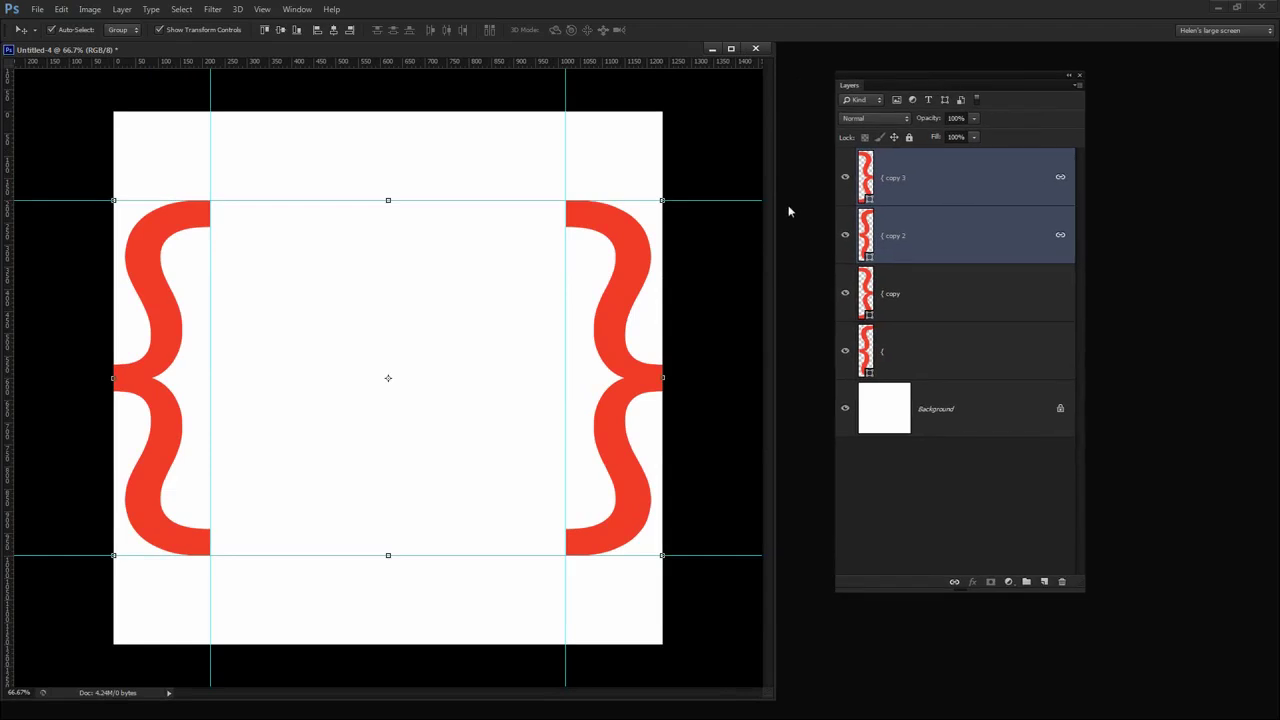
Rotate the linked brace copies 90° into top and bottom brackets, then Reveal All.
{"action": "left_click", "coordinate": [676, 189]}
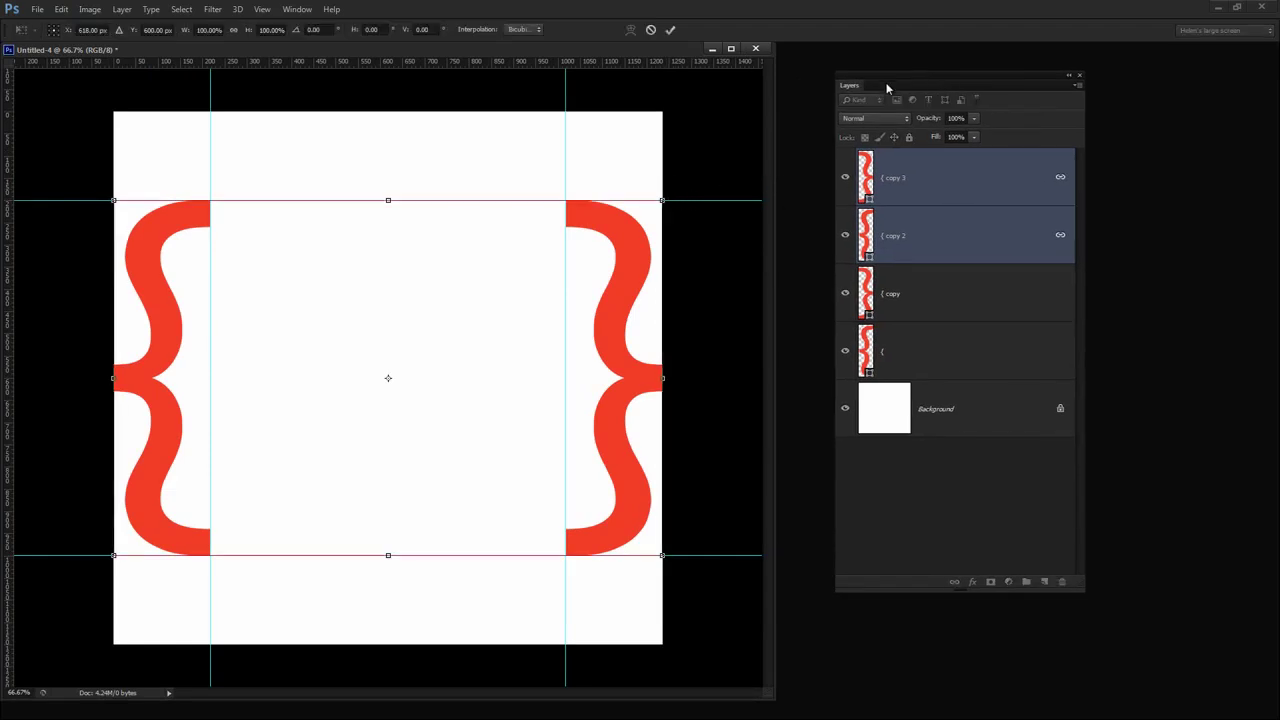
{"action": "left_click_drag", "start_coordinate": [886, 86], "coordinate": [742, 131]}
{"action": "left_click", "coordinate": [976, 218]}
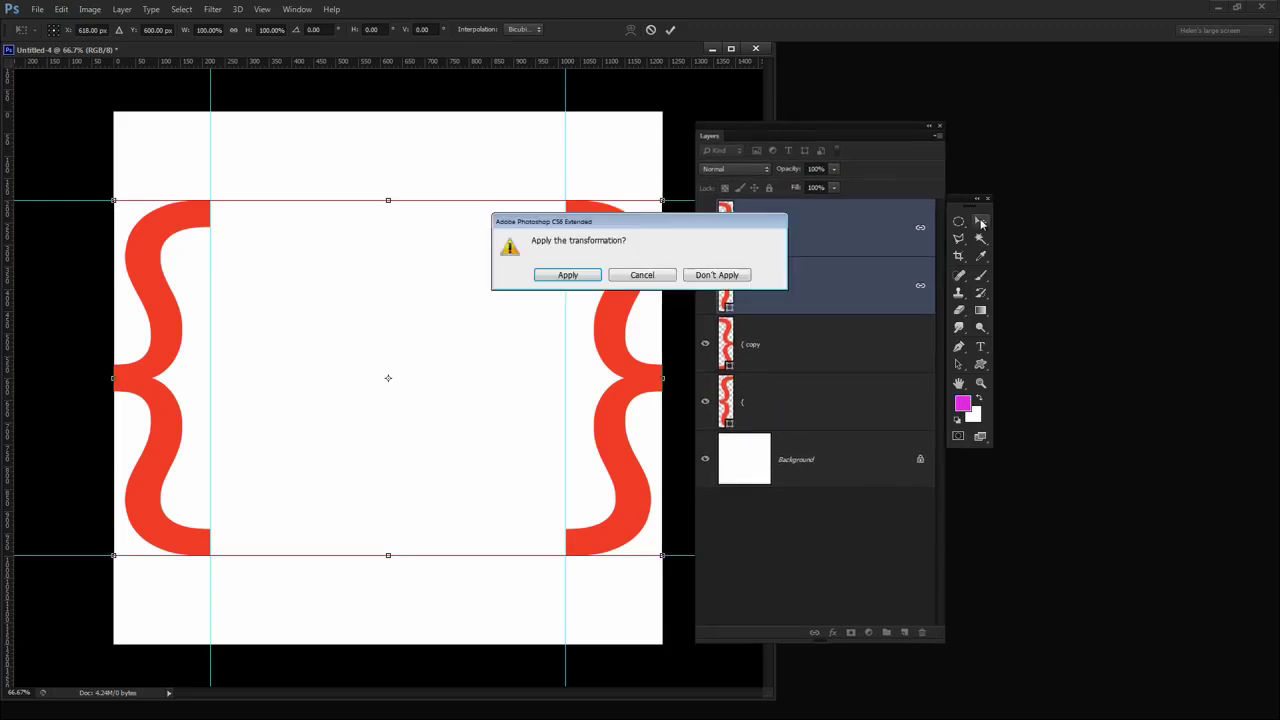
{"action": "left_click", "coordinate": [567, 275]}
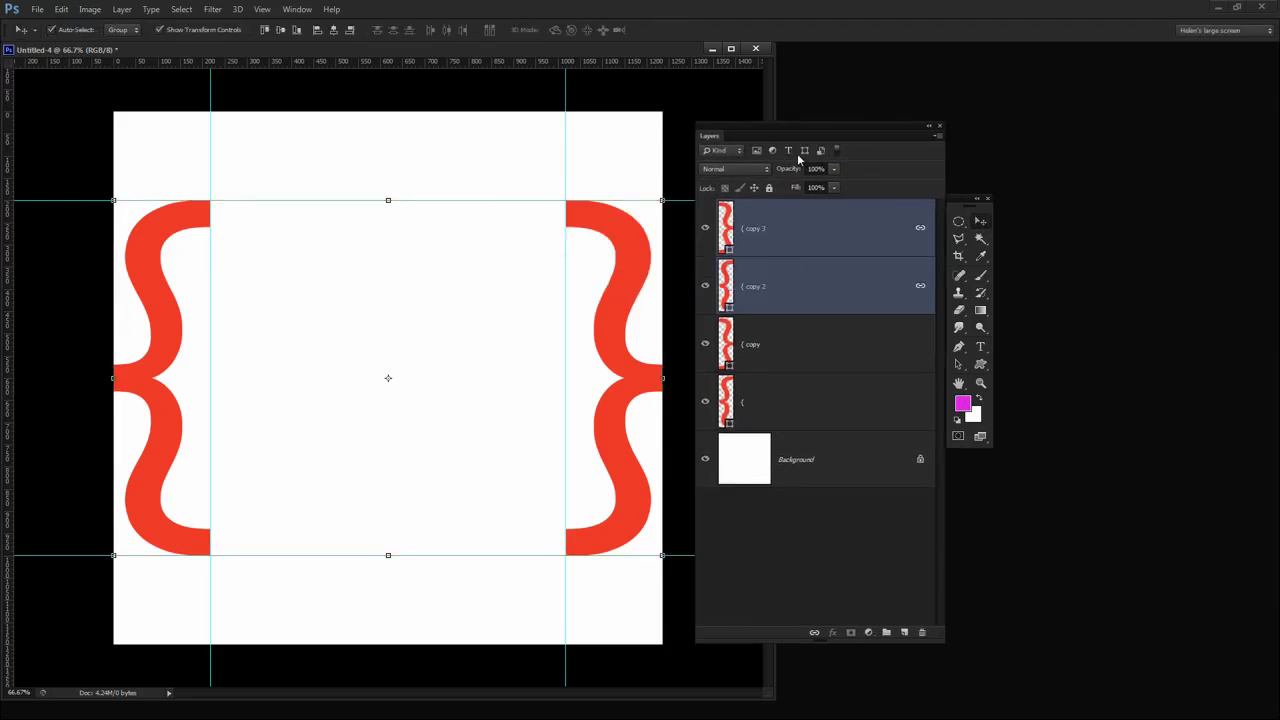
{"action": "left_click_drag", "start_coordinate": [788, 132], "coordinate": [1087, 110]}
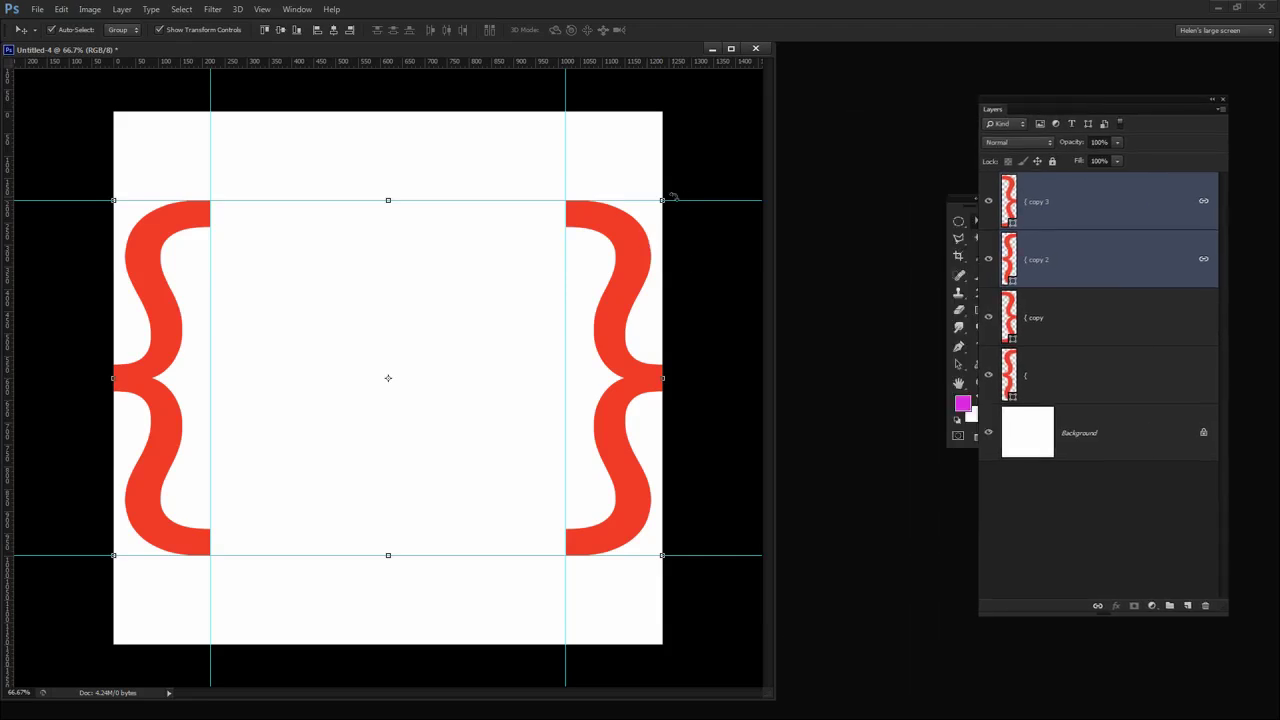
{"action": "left_click_drag", "start_coordinate": [674, 197], "coordinate": [176, 24]}
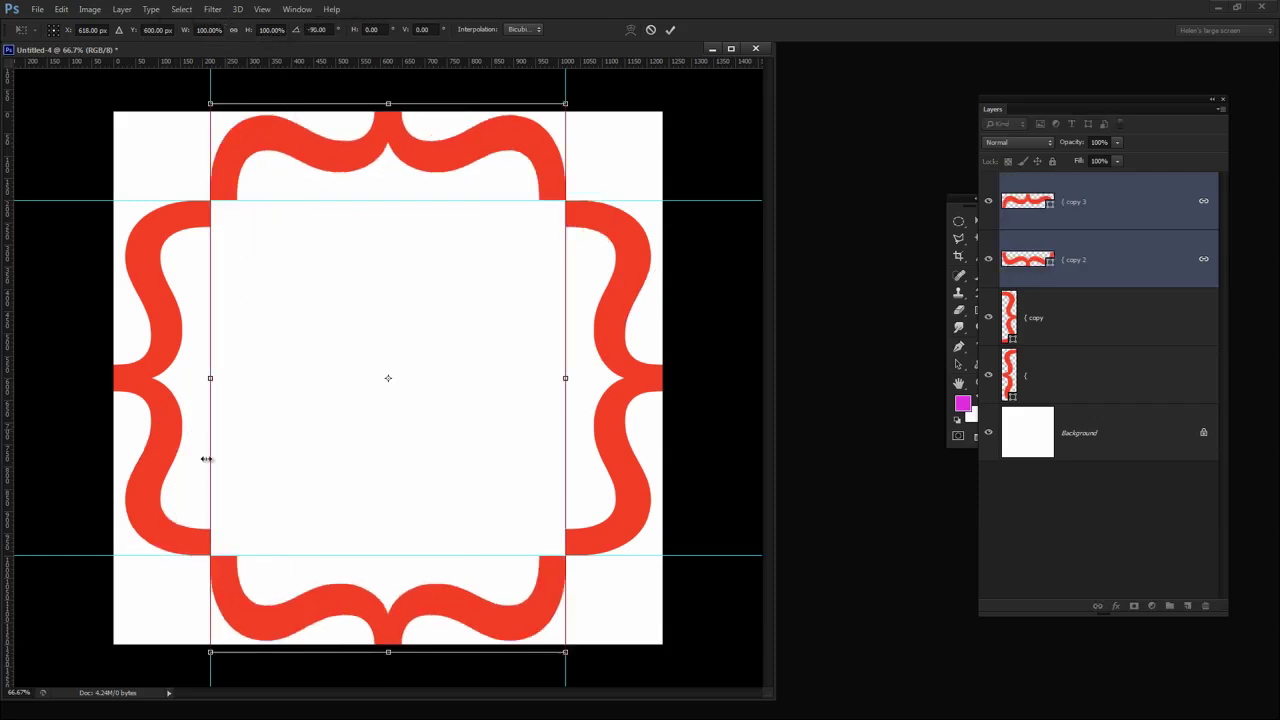
{"action": "left_click", "coordinate": [672, 33]}
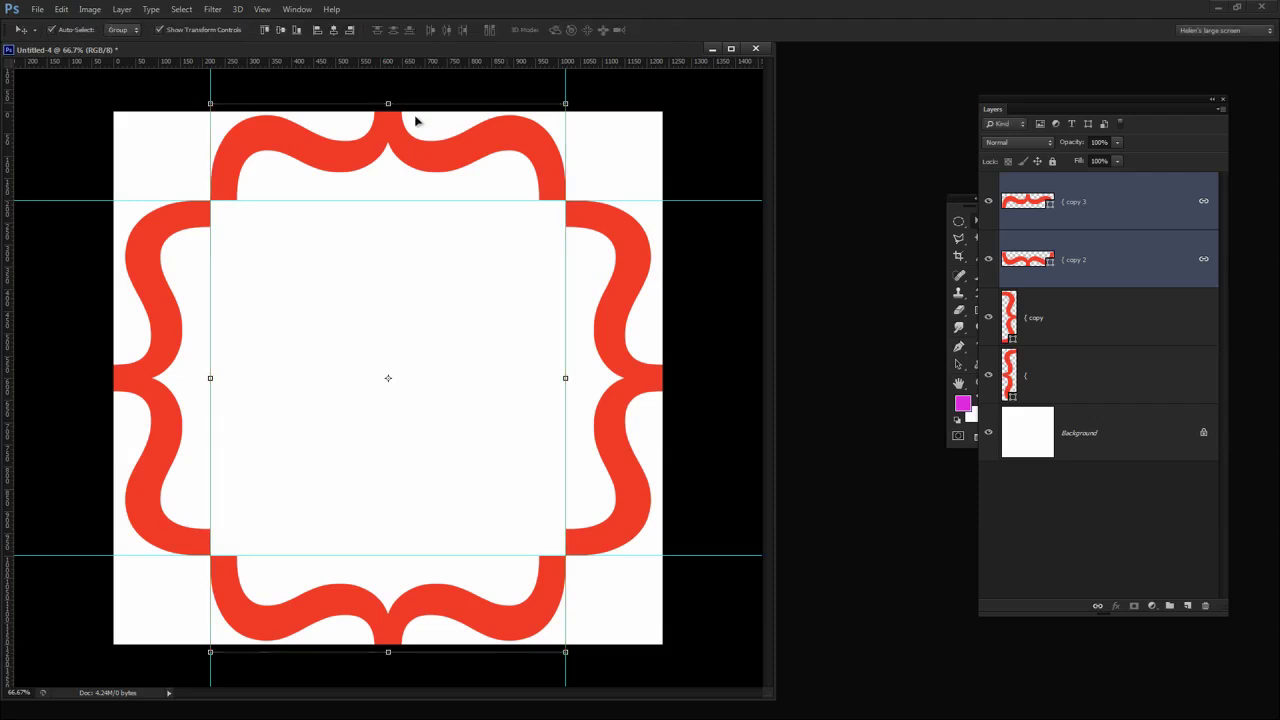
{"action": "left_click", "coordinate": [92, 9]}
{"action": "left_click", "coordinate": [99, 156]}
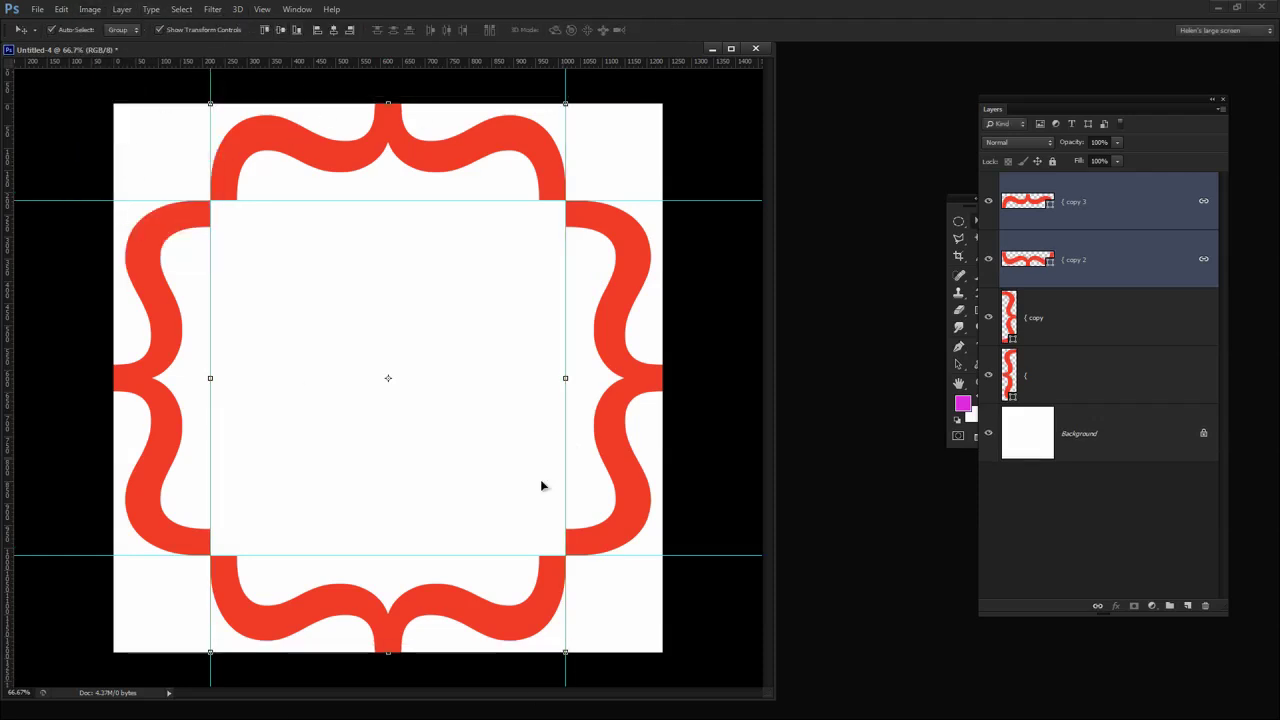
Unlink the { copy 2 and { copy 3 brace layers and select { copy 3.
{"action": "right_click", "coordinate": [1124, 199]}
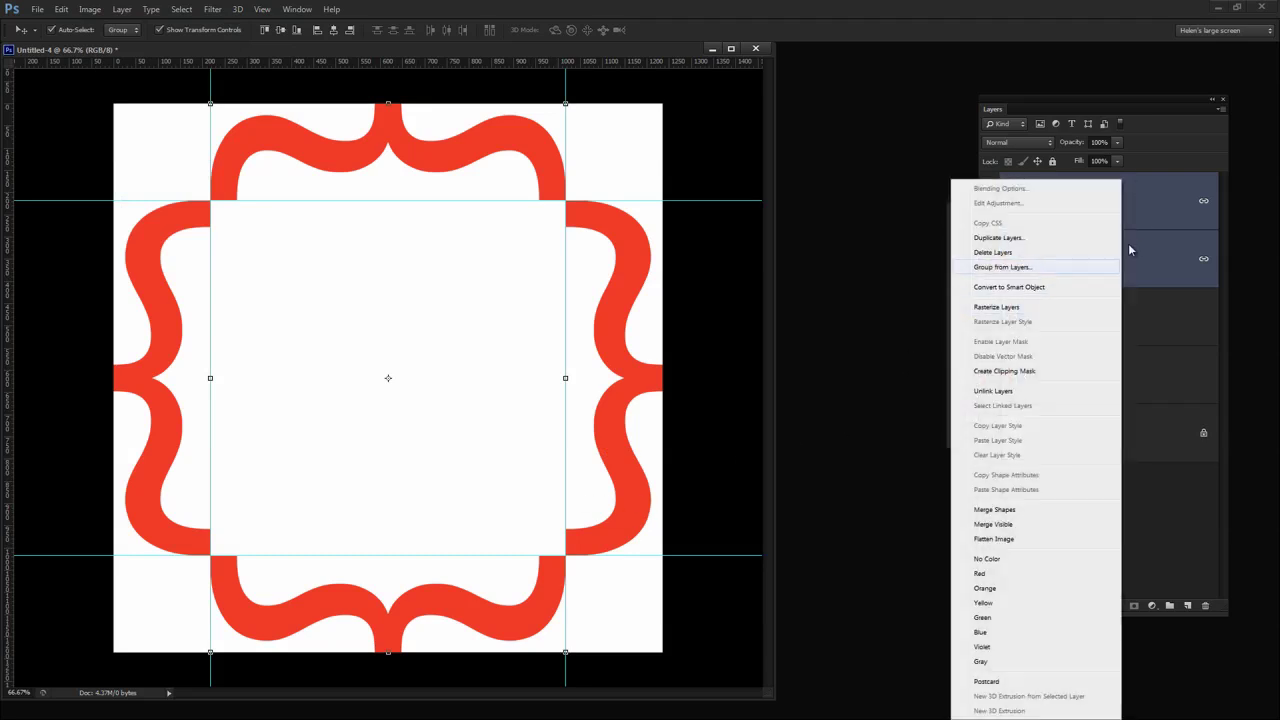
{"action": "left_click", "coordinate": [1003, 391]}
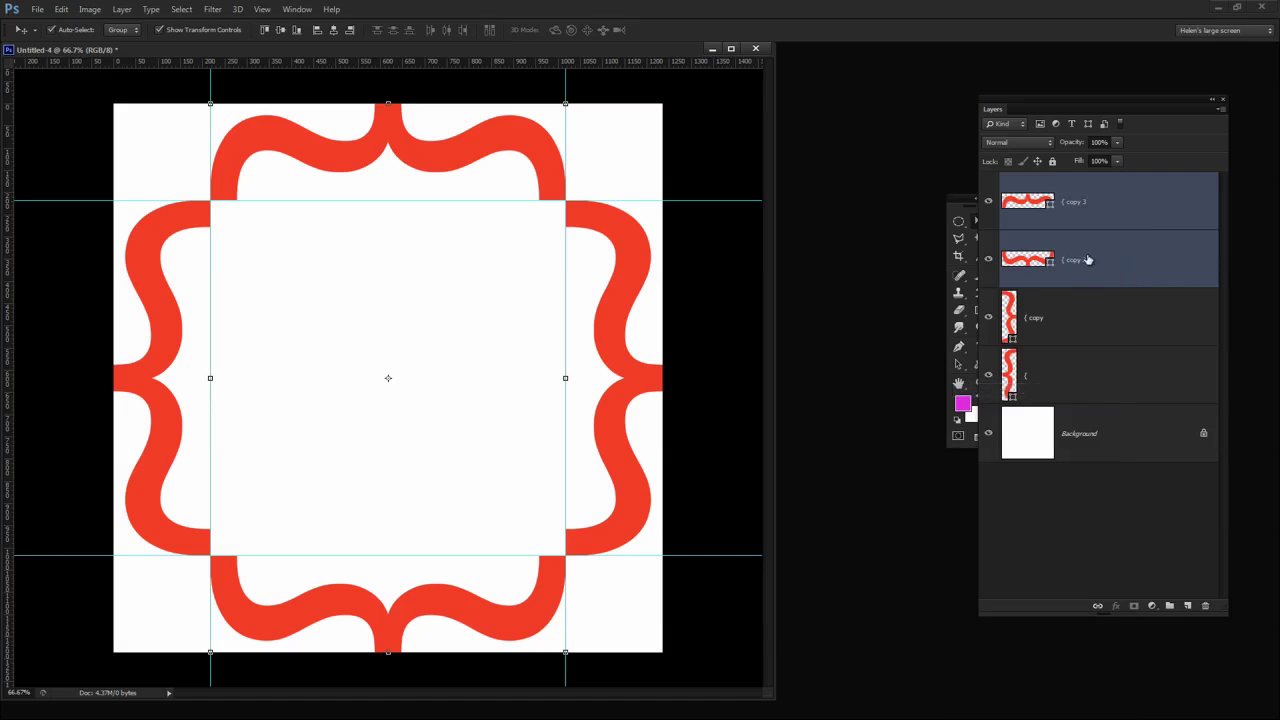
{"action": "left_click", "coordinate": [1086, 308]}
{"action": "left_click", "coordinate": [1096, 232]}
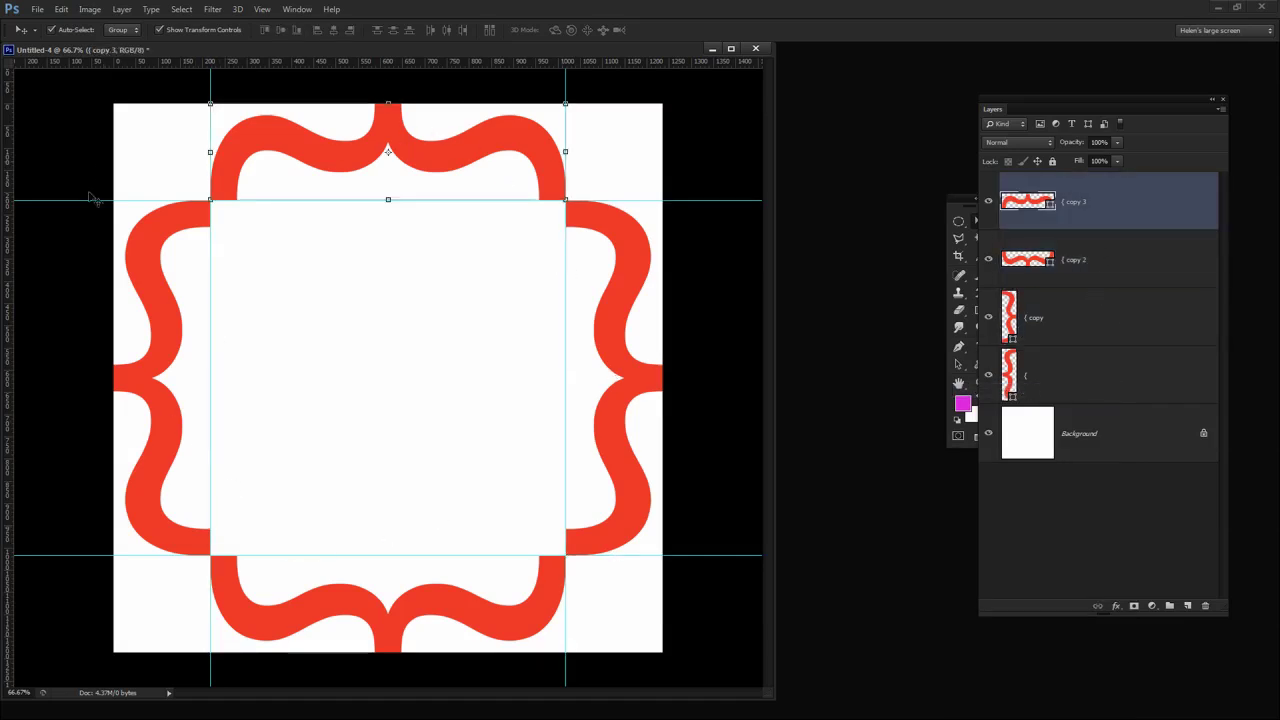
Nudge the left brace right and the top brace down, cancelling an accidental rotation.
{"action": "left_click", "coordinate": [1037, 376]}
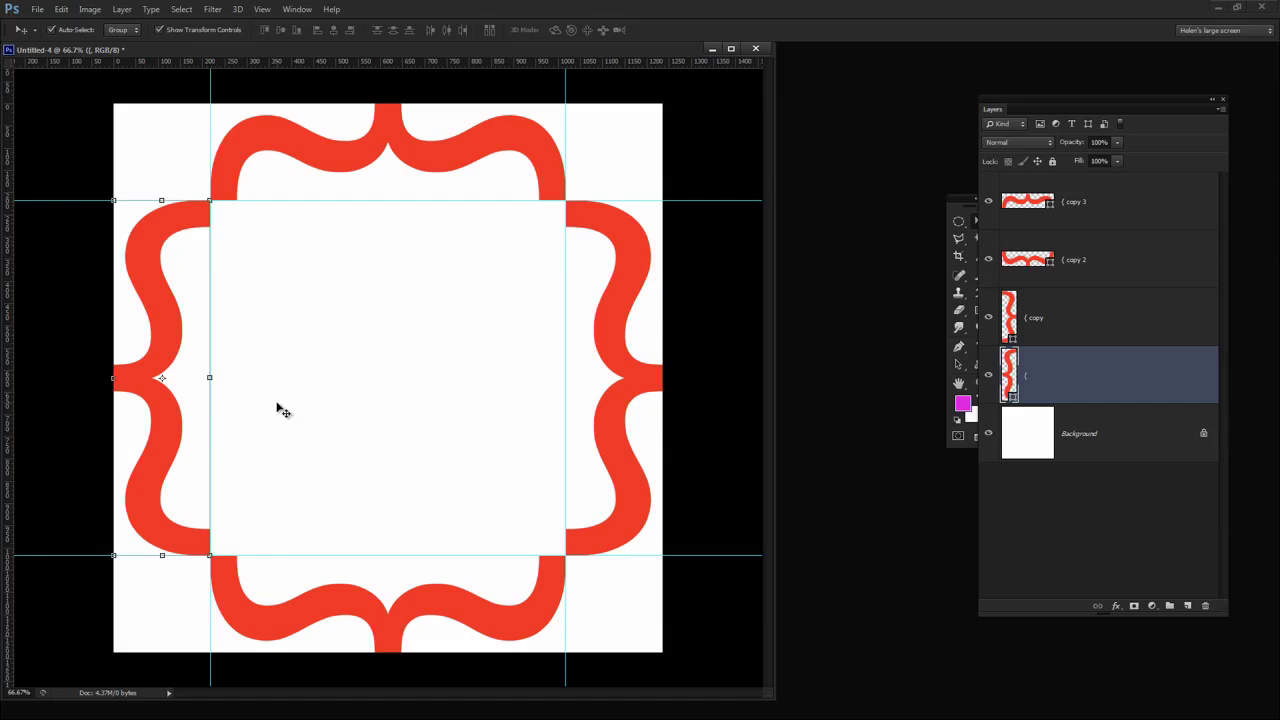
{"action": "key", "text": "Right"}
{"action": "key", "text": "Right"}
{"action": "key", "text": "Right"}
{"action": "key", "text": "Right"}
{"action": "key", "text": "Right"}
{"action": "key", "text": "Right"}
{"action": "key", "text": "Right"}
{"action": "key", "text": "Right"}
{"action": "key", "text": "Right"}
{"action": "key", "text": "Right"}
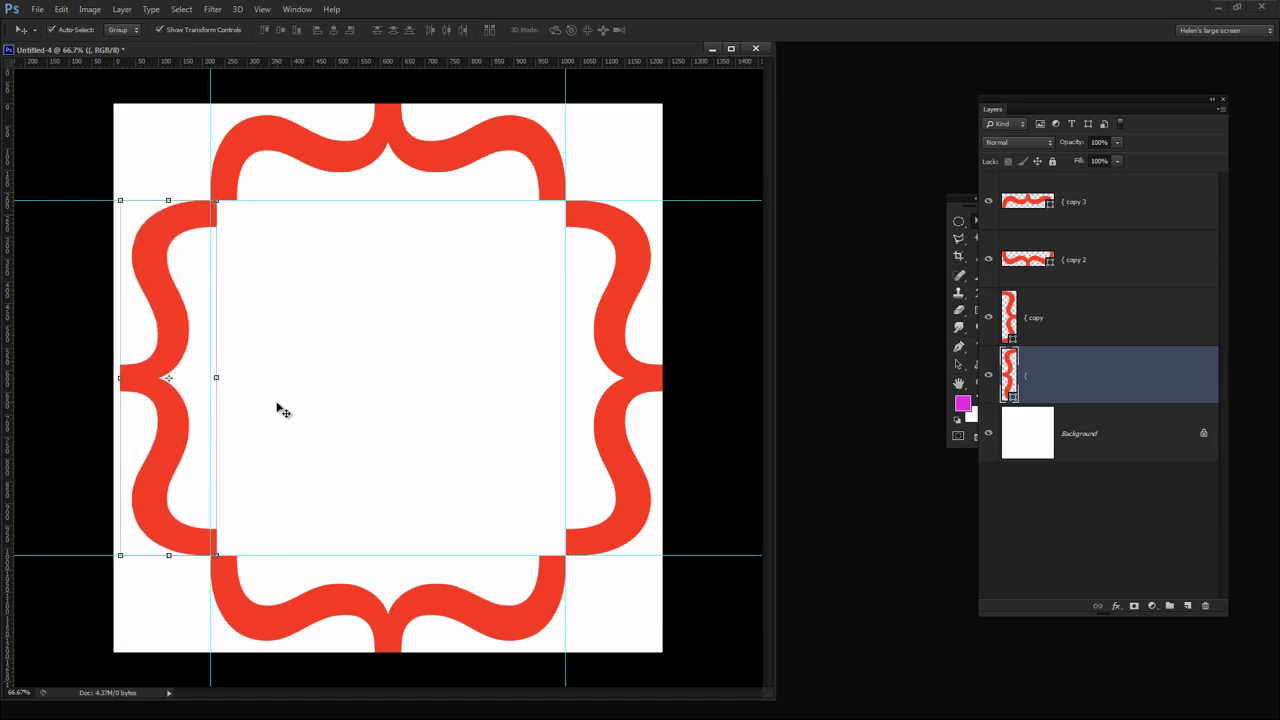
{"action": "key", "text": "Right"}
{"action": "key", "text": "Right"}
{"action": "key", "text": "Right"}
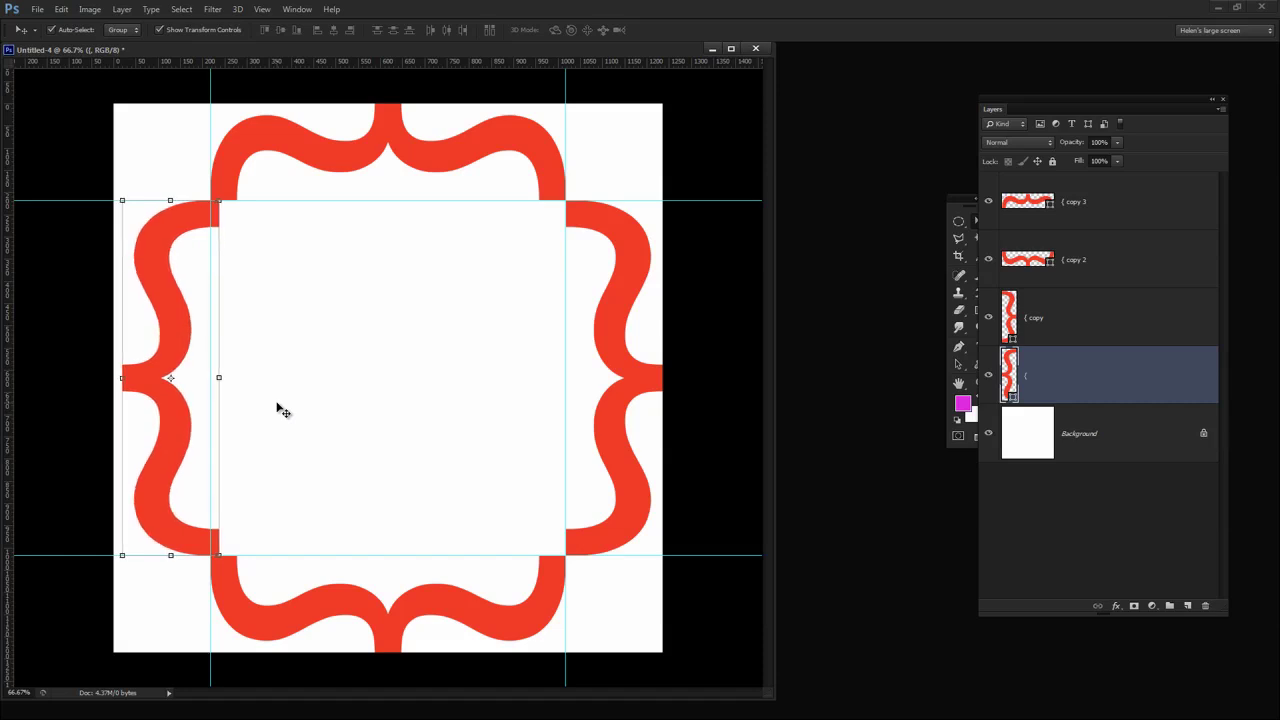
{"action": "left_click", "coordinate": [317, 148]}
{"action": "key", "text": "ctrl+t"}
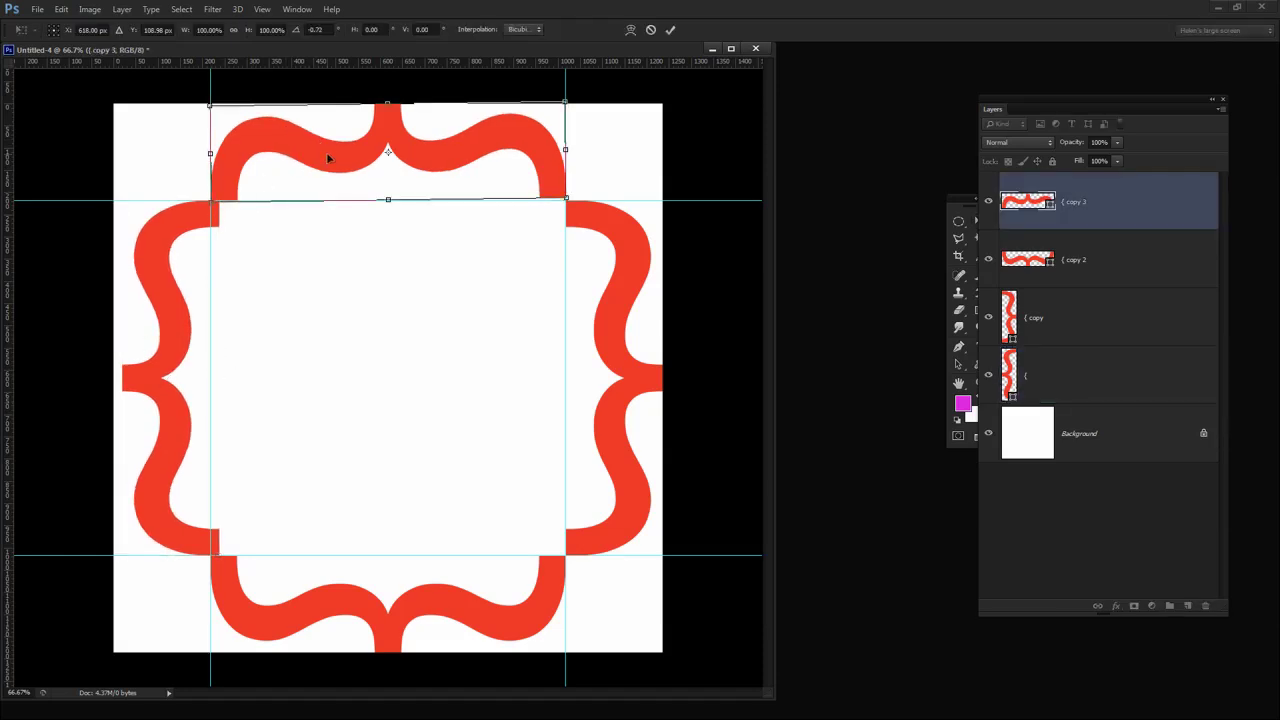
{"action": "left_click", "coordinate": [650, 30]}
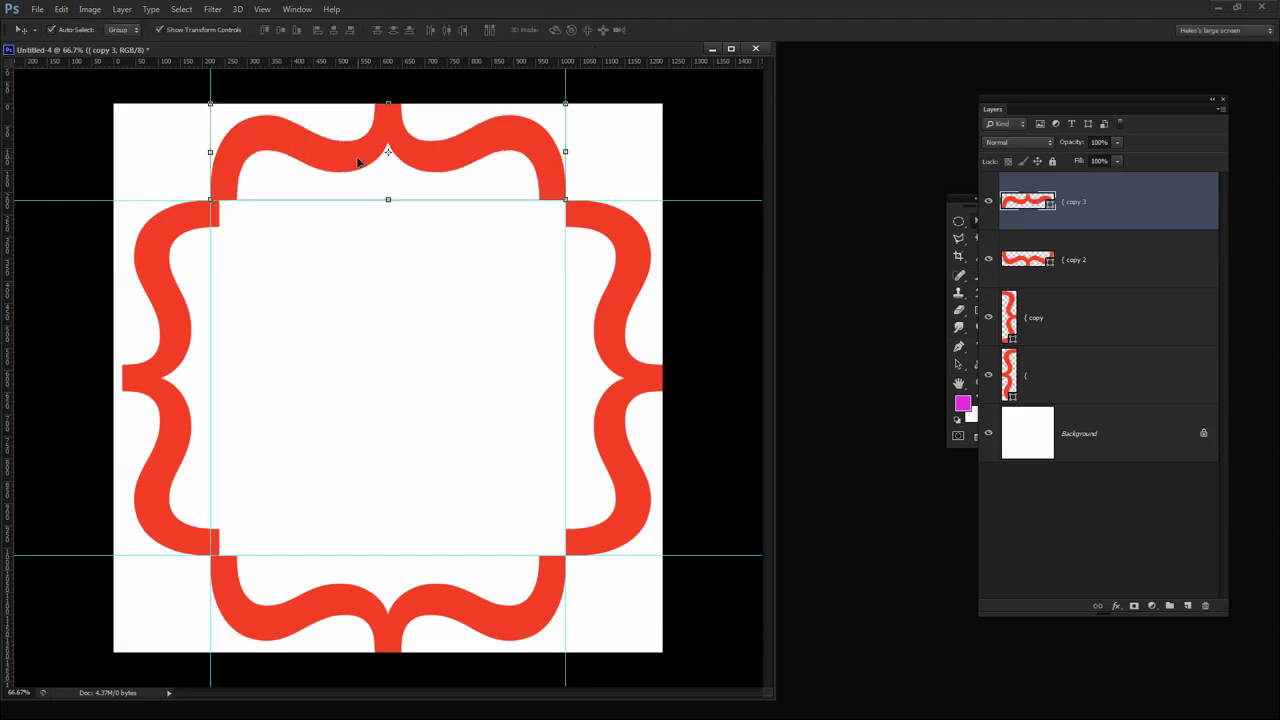
{"action": "key", "text": "Down"}
{"action": "key", "text": "Down"}
{"action": "key", "text": "Down"}
{"action": "key", "text": "Down"}
{"action": "key", "text": "Down"}
{"action": "key", "text": "Down"}
{"action": "key", "text": "Down"}
{"action": "key", "text": "Down"}
{"action": "key", "text": "Down"}
{"action": "key", "text": "Down"}
{"action": "key", "text": "Down"}
{"action": "key", "text": "Down"}
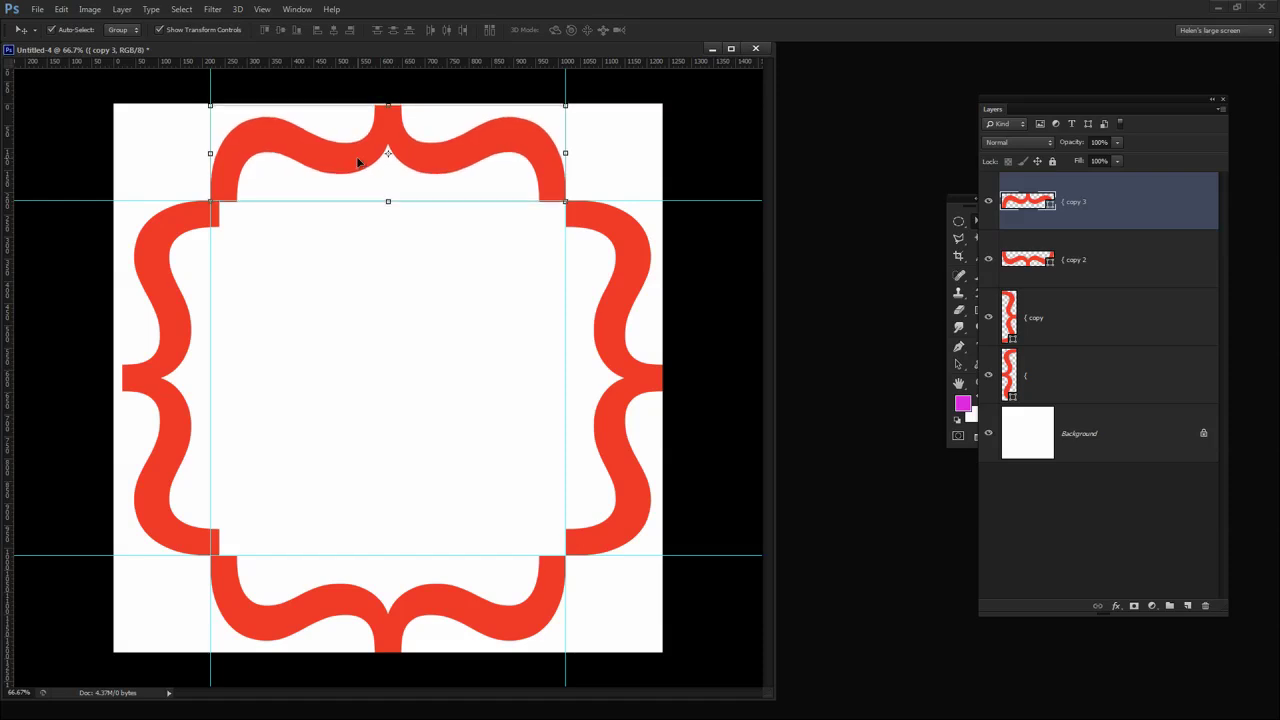
{"action": "key", "text": "Down"}
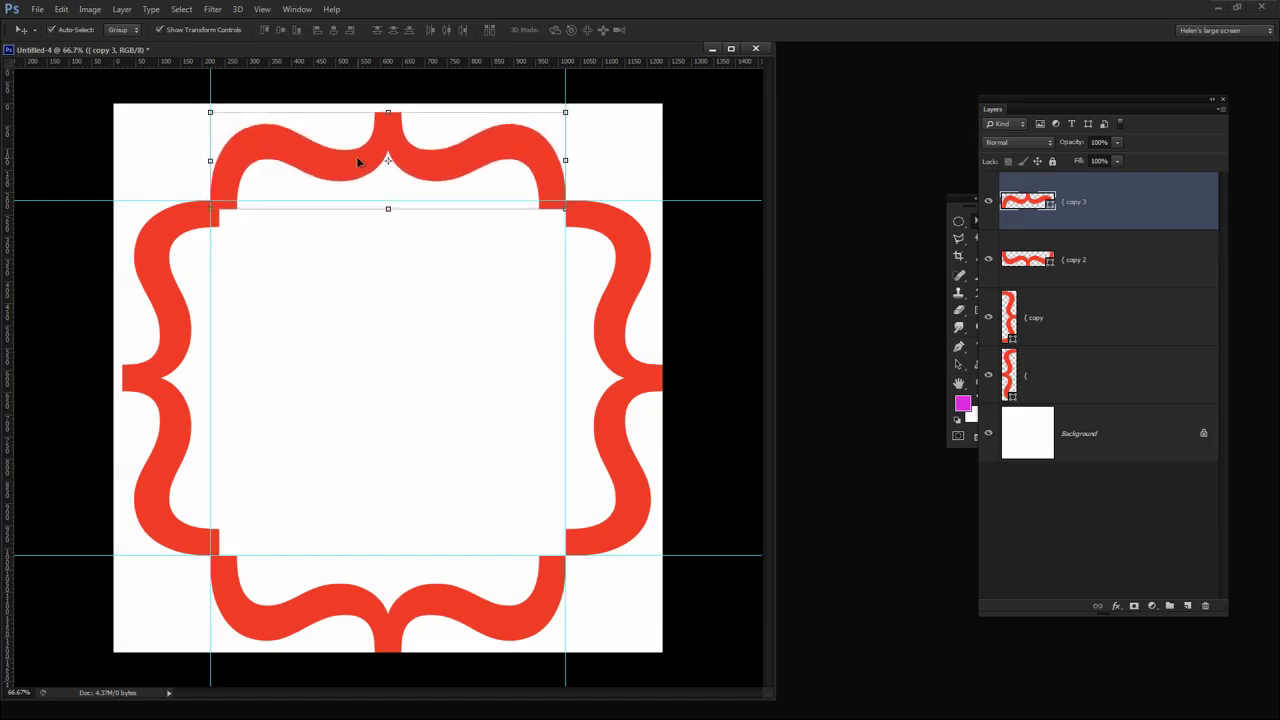
Nudge the right brace left, the bottom brace up, and the left brace right again.
{"action": "left_click", "coordinate": [619, 322]}
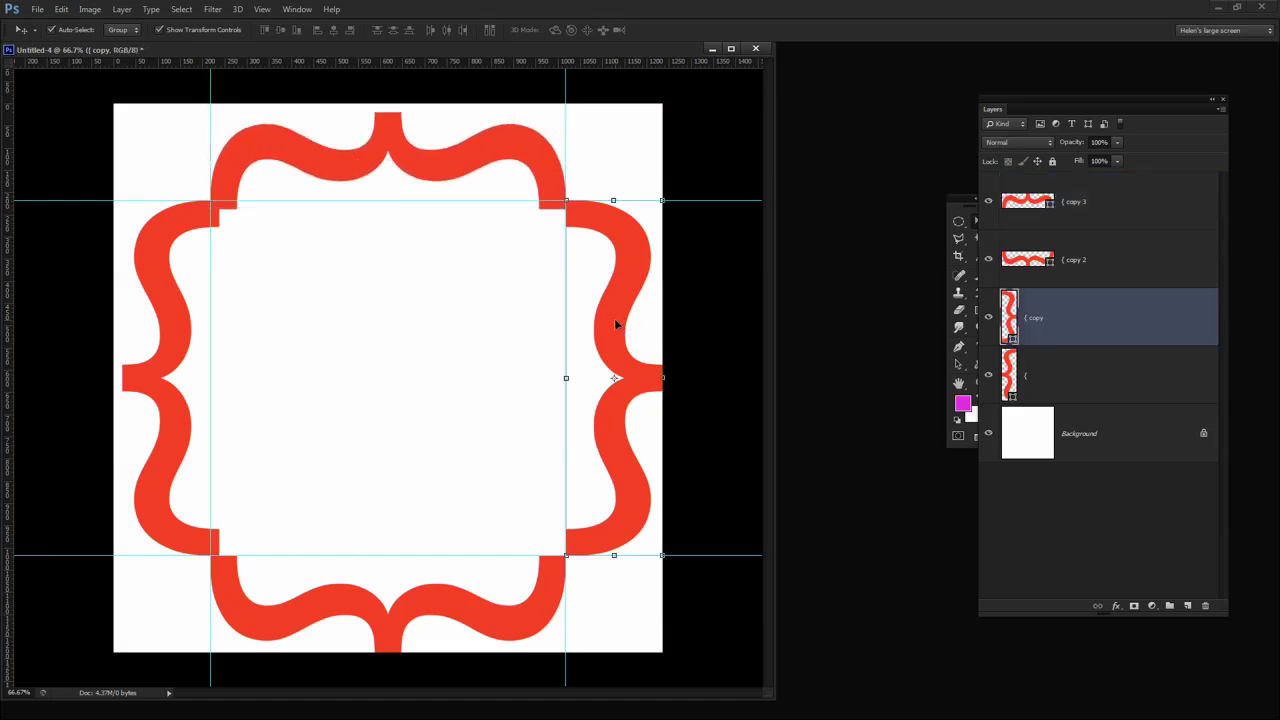
{"action": "key", "text": "Left"}
{"action": "key", "text": "Left"}
{"action": "key", "text": "Left"}
{"action": "key", "text": "Left"}
{"action": "key", "text": "Left"}
{"action": "key", "text": "Left"}
{"action": "key", "text": "Left"}
{"action": "key", "text": "Left"}
{"action": "key", "text": "Left"}
{"action": "key", "text": "Left"}
{"action": "key", "text": "Left"}
{"action": "key", "text": "Left"}
{"action": "left_click", "coordinate": [470, 600]}
{"action": "key", "text": "Up"}
{"action": "key", "text": "Up"}
{"action": "key", "text": "Up"}
{"action": "key", "text": "Up"}
{"action": "key", "text": "Up"}
{"action": "key", "text": "Up"}
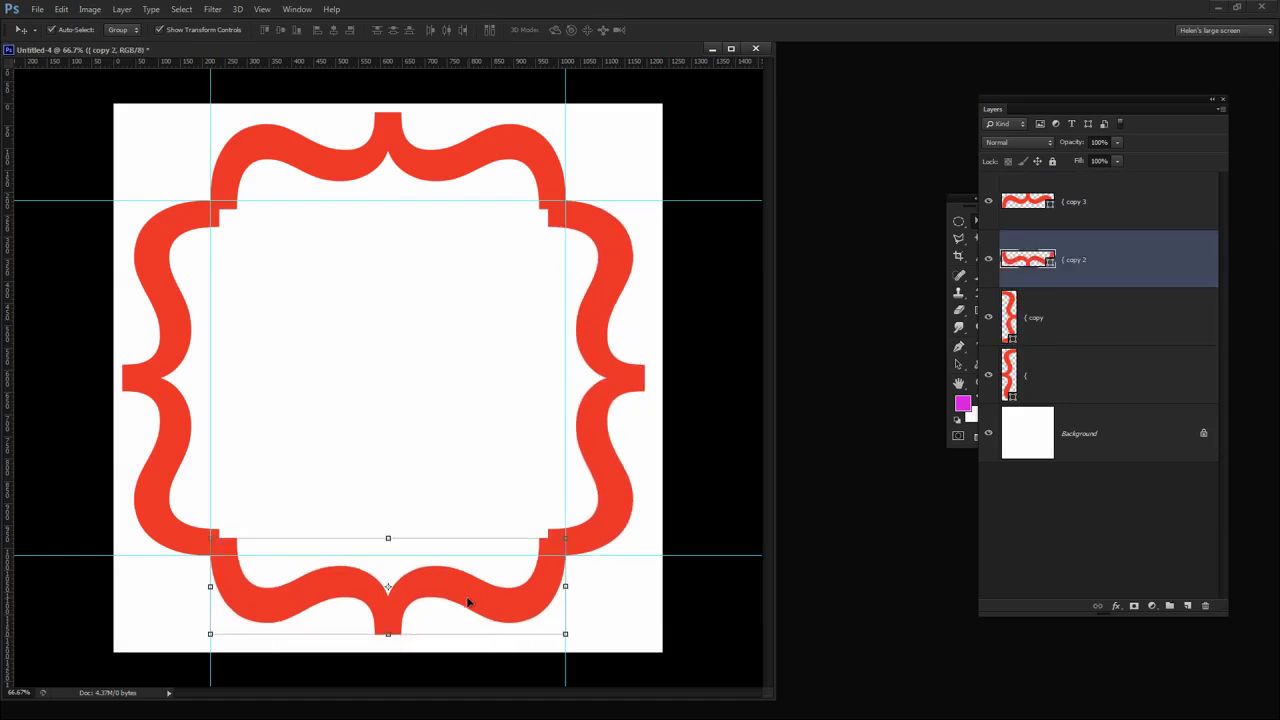
{"action": "left_click", "coordinate": [163, 445]}
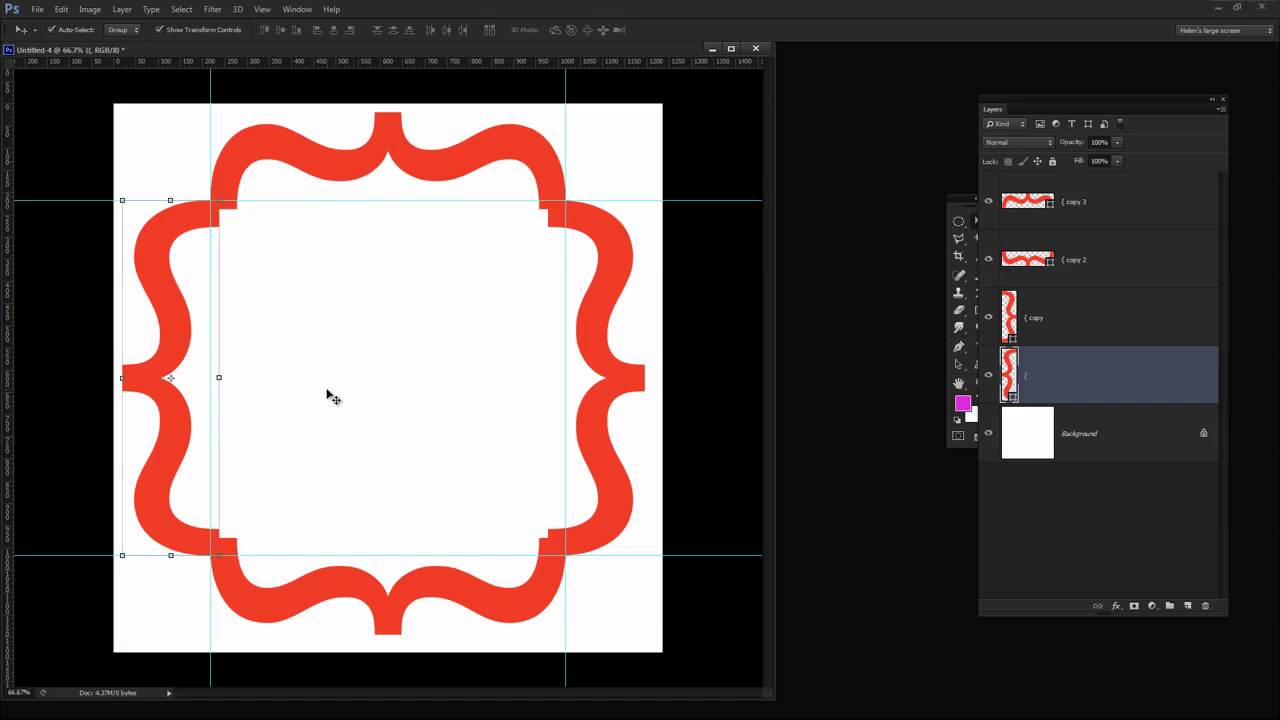
{"action": "key", "text": "Right"}
{"action": "key", "text": "Right"}
{"action": "key", "text": "Right"}
{"action": "key", "text": "Right"}
{"action": "key", "text": "Right"}
{"action": "key", "text": "Right"}
{"action": "key", "text": "Right"}
{"action": "key", "text": "Right"}
{"action": "left_click", "coordinate": [458, 599]}
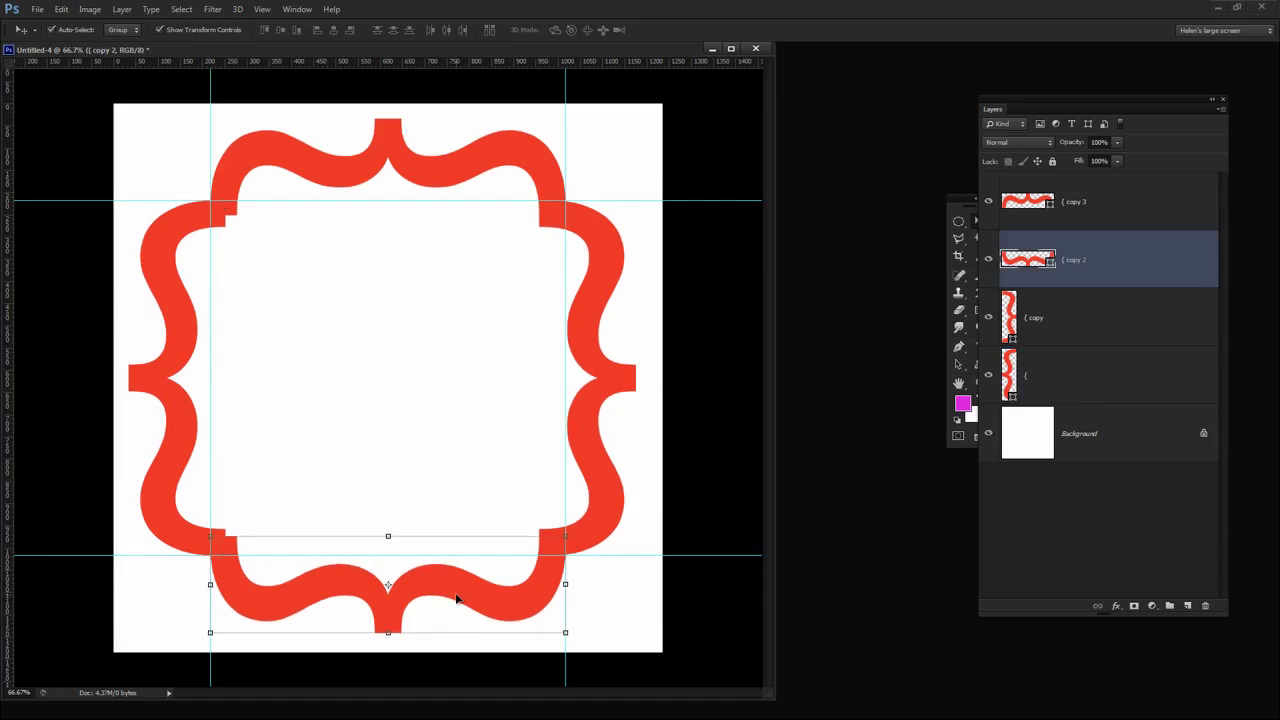
{"action": "key", "text": "Up"}
{"action": "key", "text": "Up"}
{"action": "key", "text": "Up"}
{"action": "key", "text": "Up"}
{"action": "key", "text": "Up"}
{"action": "key", "text": "Up"}
{"action": "key", "text": "Up"}
{"action": "key", "text": "Up"}
{"action": "key", "text": "Up"}
{"action": "key", "text": "Up"}
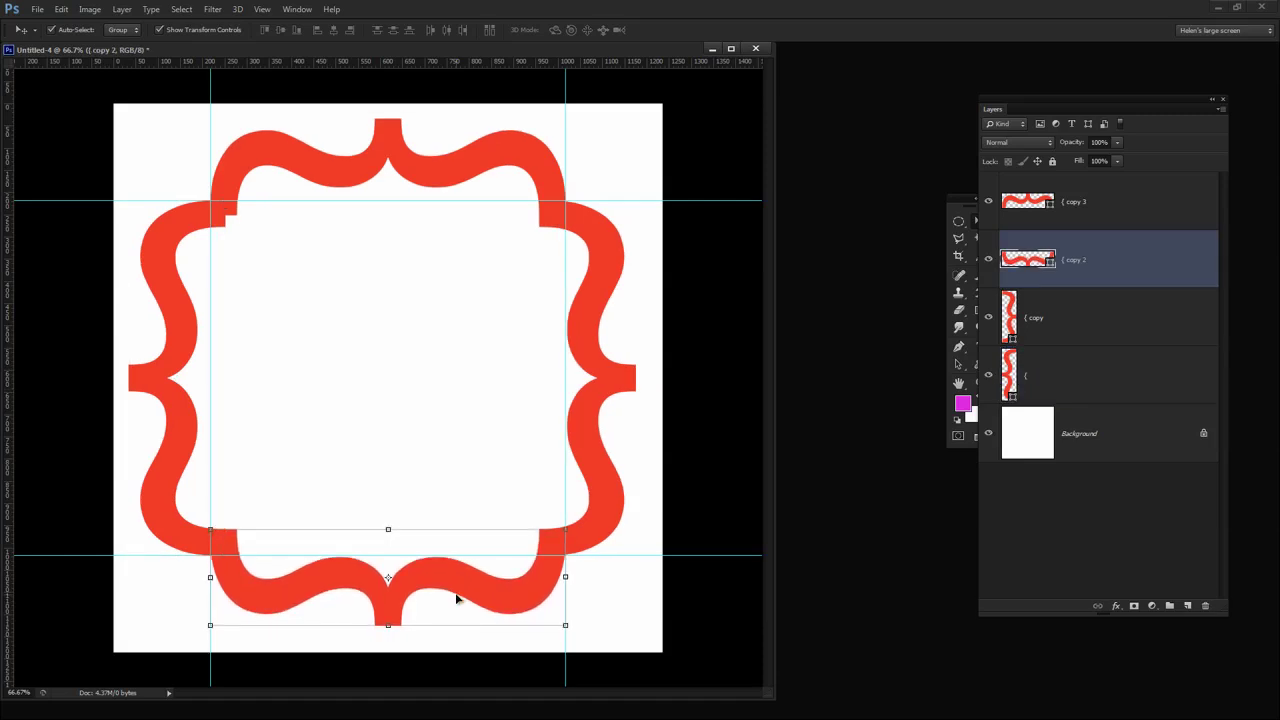
Nudge the left brace three steps right and the top brace down to close the gaps, then deselect.
{"action": "left_click", "coordinate": [175, 318]}
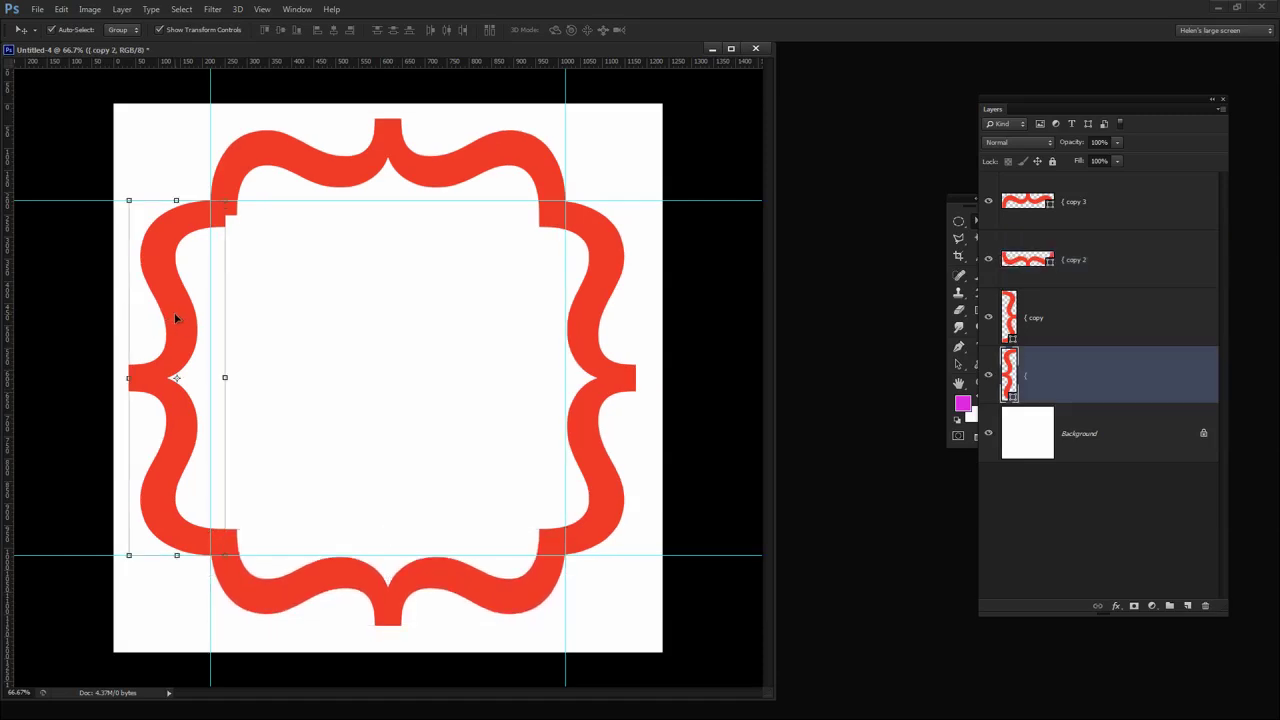
{"action": "key", "text": "Right"}
{"action": "key", "text": "Right"}
{"action": "key", "text": "Right"}
{"action": "key", "text": "Right"}
{"action": "key", "text": "Right"}
{"action": "key", "text": "Right"}
{"action": "key", "text": "Right"}
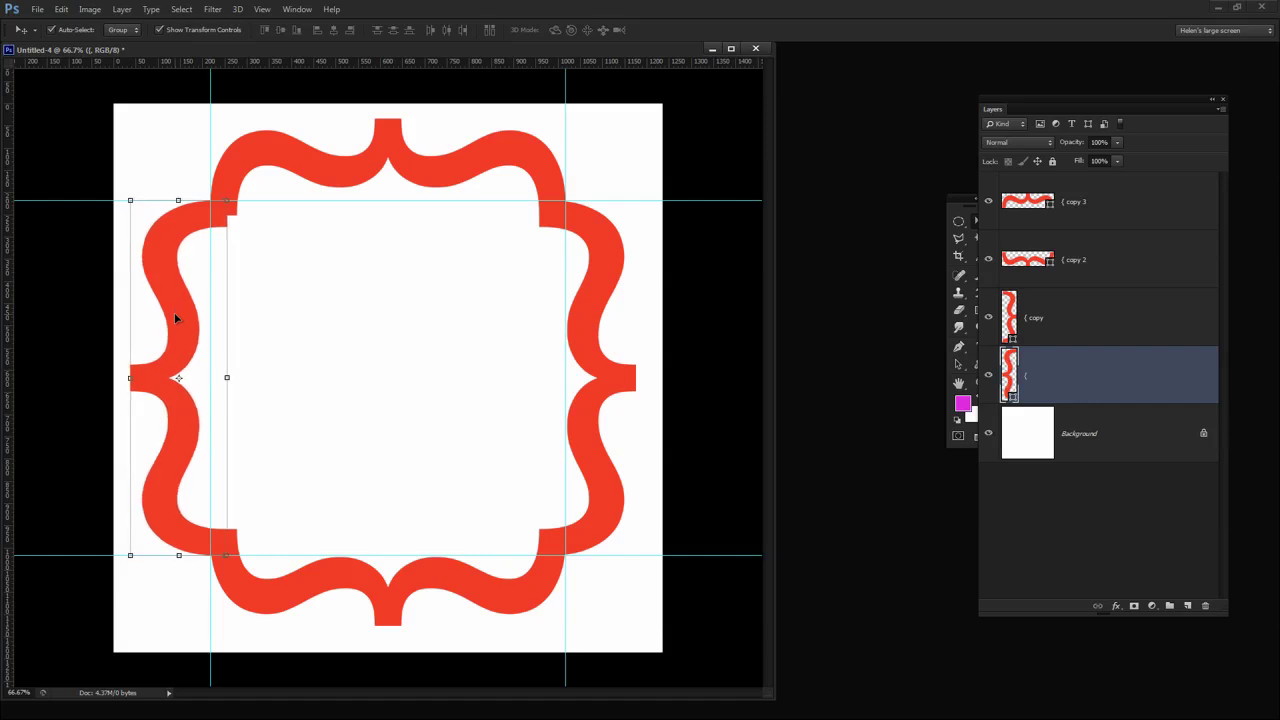
{"action": "key", "text": "Right"}
{"action": "key", "text": "Right"}
{"action": "key", "text": "Right"}
{"action": "key", "text": "Right"}
{"action": "key", "text": "Right"}
{"action": "key", "text": "Right"}
{"action": "key", "text": "Right"}
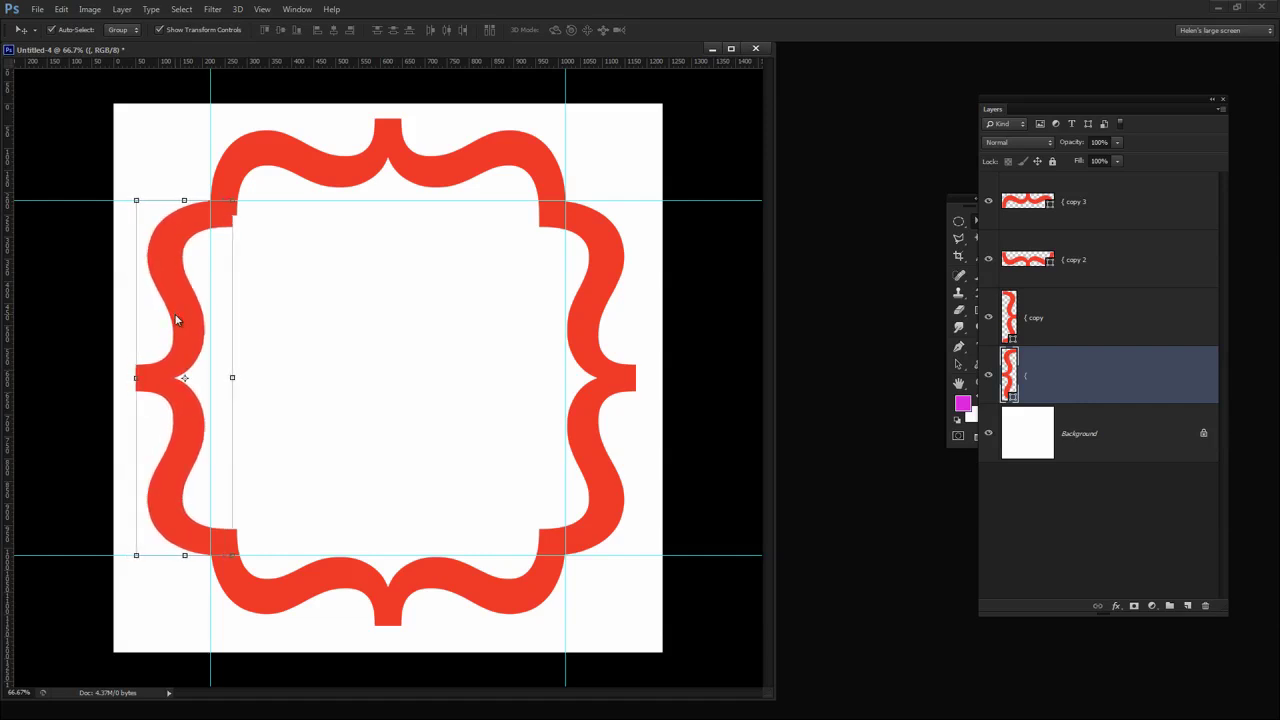
{"action": "key", "text": "Right"}
{"action": "key", "text": "Right"}
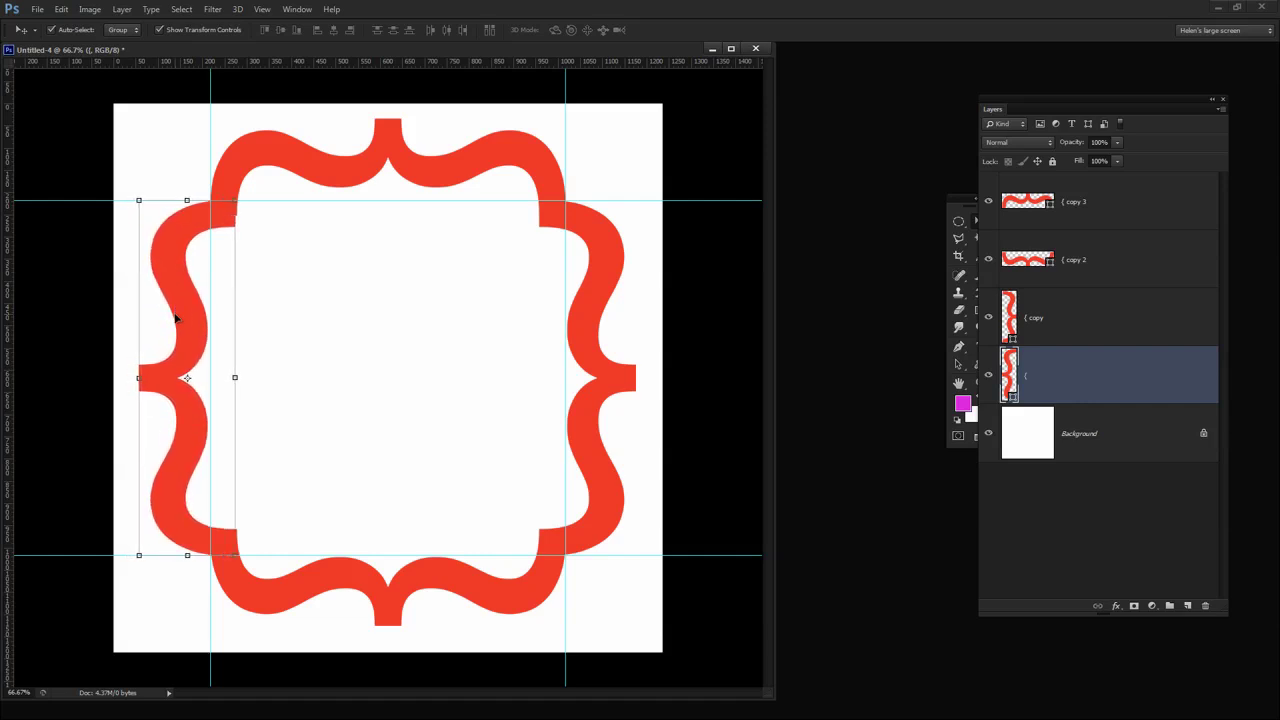
{"action": "left_click", "coordinate": [366, 166]}
{"action": "key", "text": "Down"}
{"action": "key", "text": "Down"}
{"action": "key", "text": "Down"}
{"action": "key", "text": "Down"}
{"action": "key", "text": "Down"}
{"action": "key", "text": "Down"}
{"action": "key", "text": "Down"}
{"action": "key", "text": "Down"}
{"action": "key", "text": "Down"}
{"action": "key", "text": "Down"}
{"action": "key", "text": "Down"}
{"action": "key", "text": "Down"}
{"action": "key", "text": "Down"}
{"action": "key", "text": "Down"}
{"action": "key", "text": "Down"}
{"action": "key", "text": "Down"}
{"action": "key", "text": "Down"}
{"action": "key", "text": "Down"}
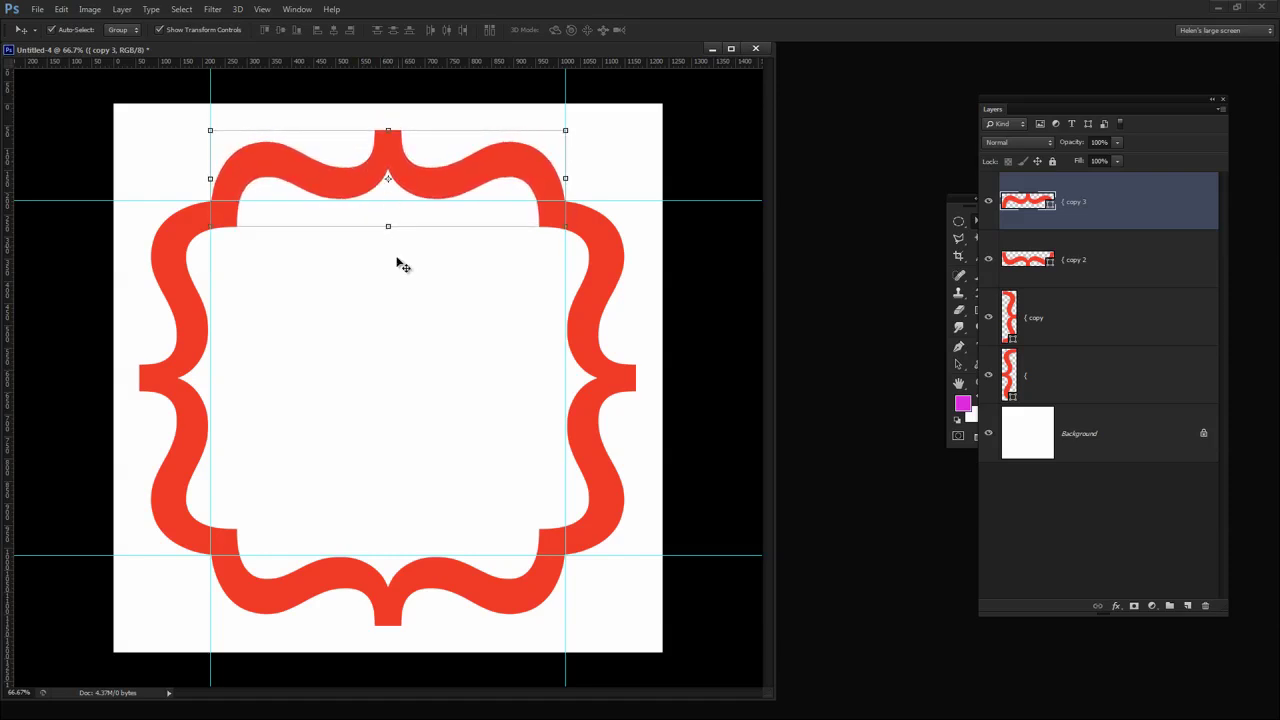
{"action": "left_click", "coordinate": [392, 345]}
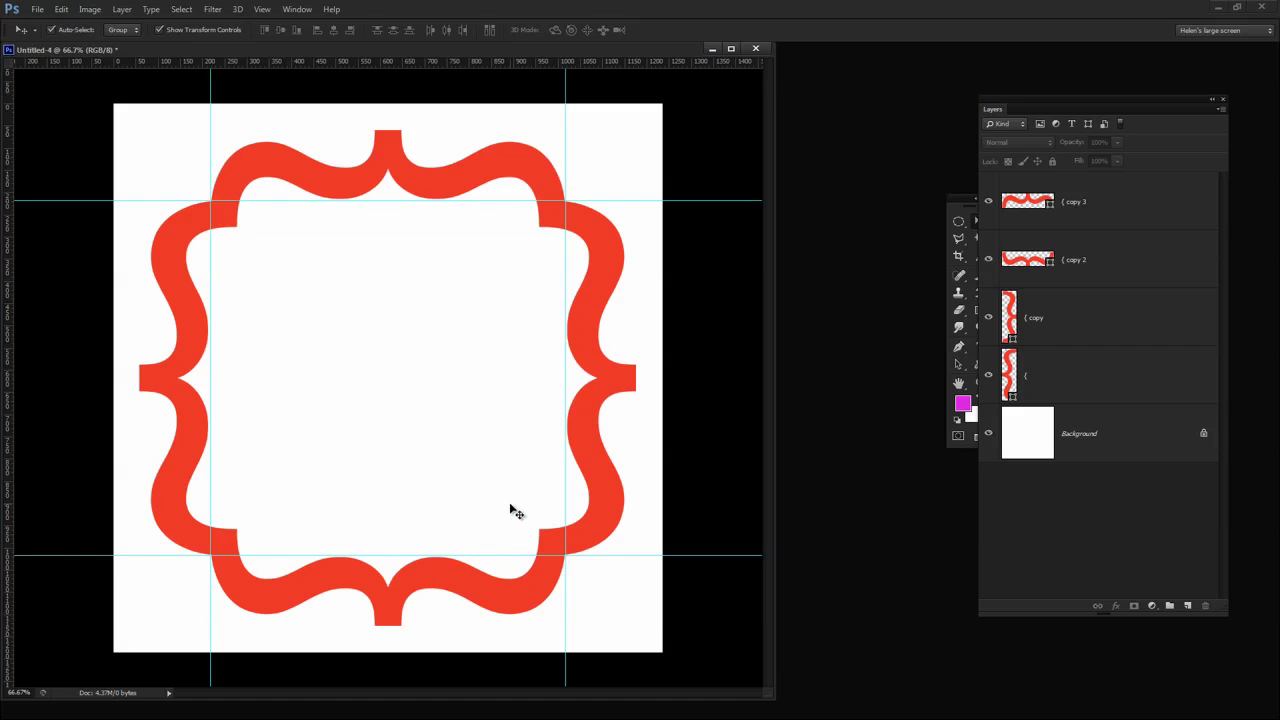
Hide the guides and merge the four brace layers into one shape layer, { copy 3.
{"action": "key", "text": "ctrl+semicolon"}
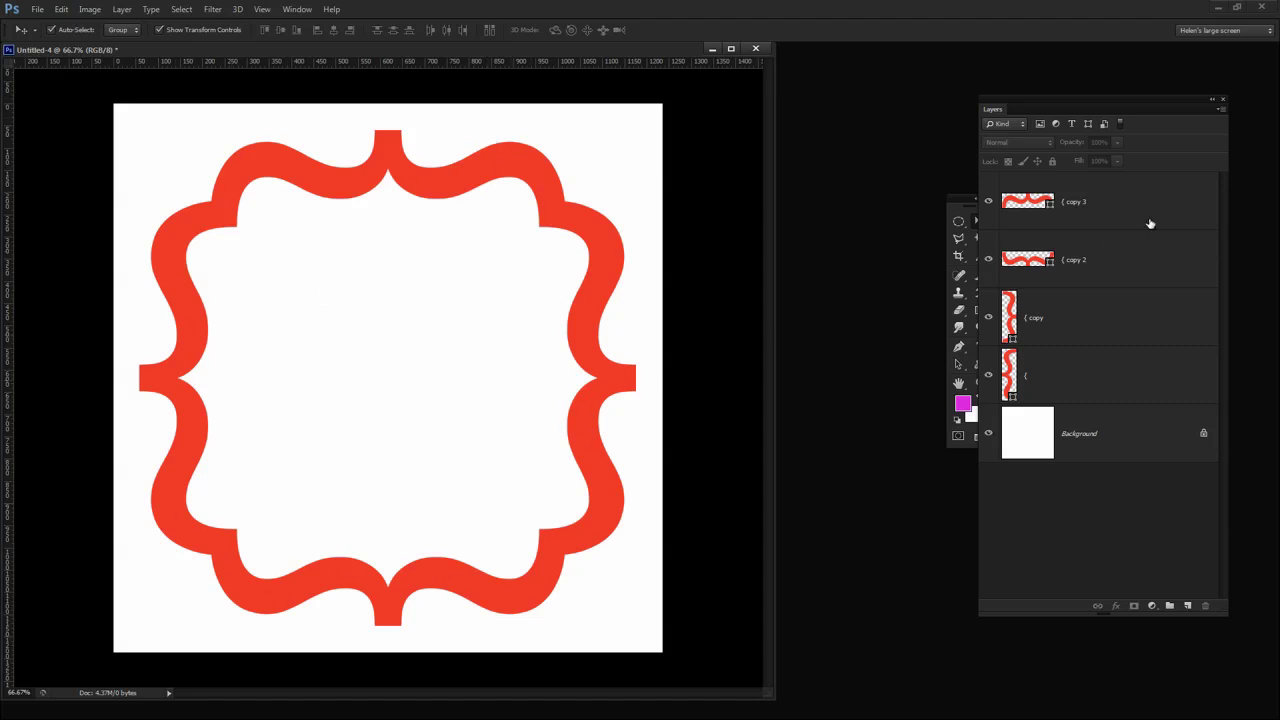
{"action": "left_click_drag", "start_coordinate": [1051, 114], "coordinate": [880, 112]}
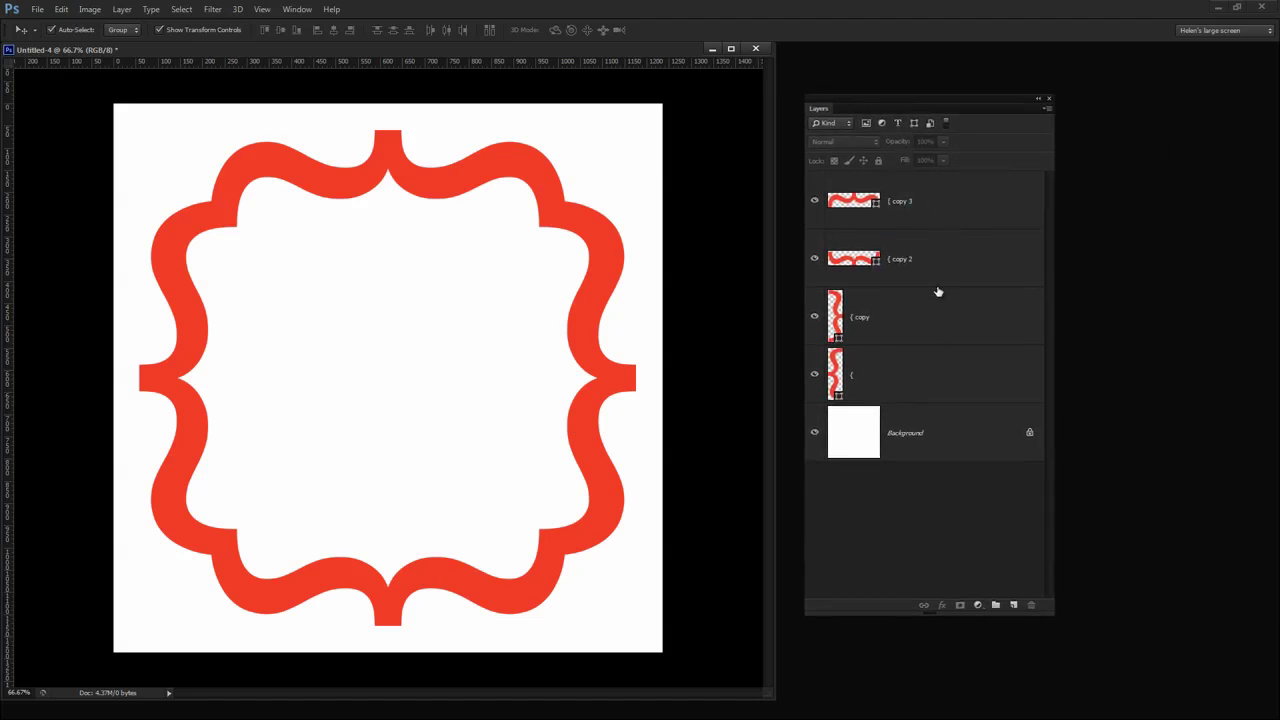
{"action": "left_click", "coordinate": [935, 198]}
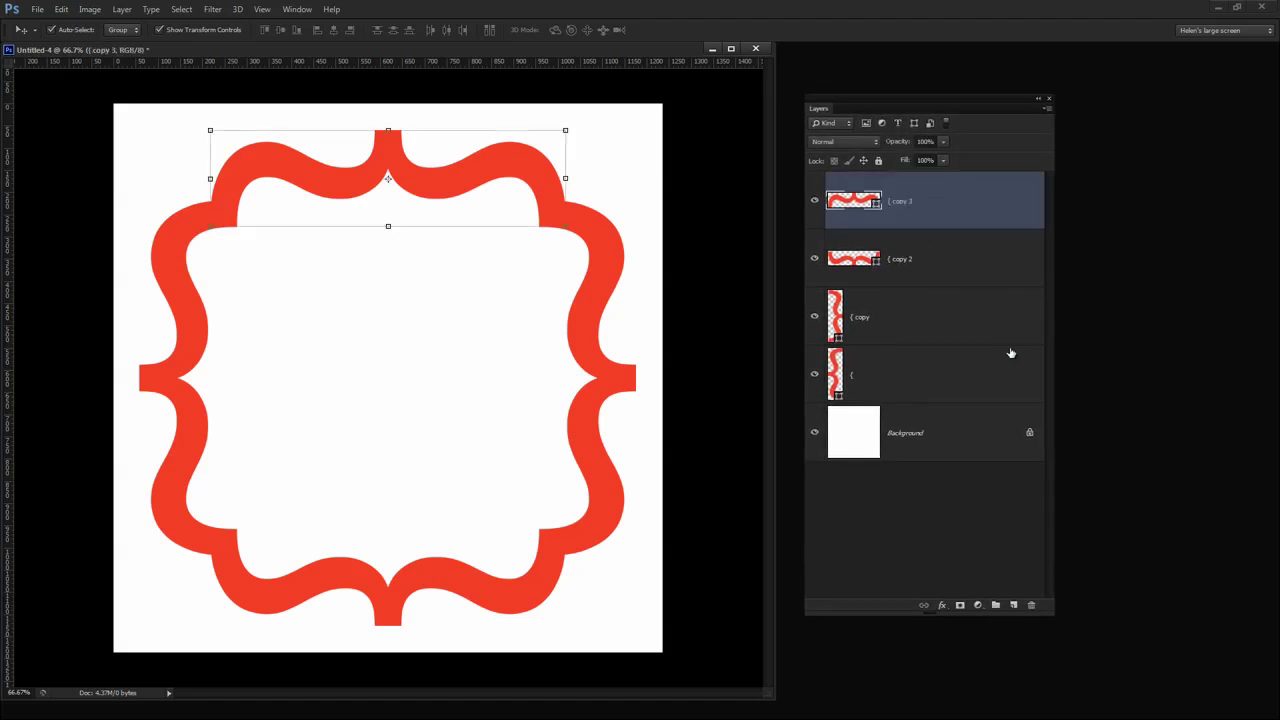
{"action": "left_click", "coordinate": [976, 374], "text": "shift"}
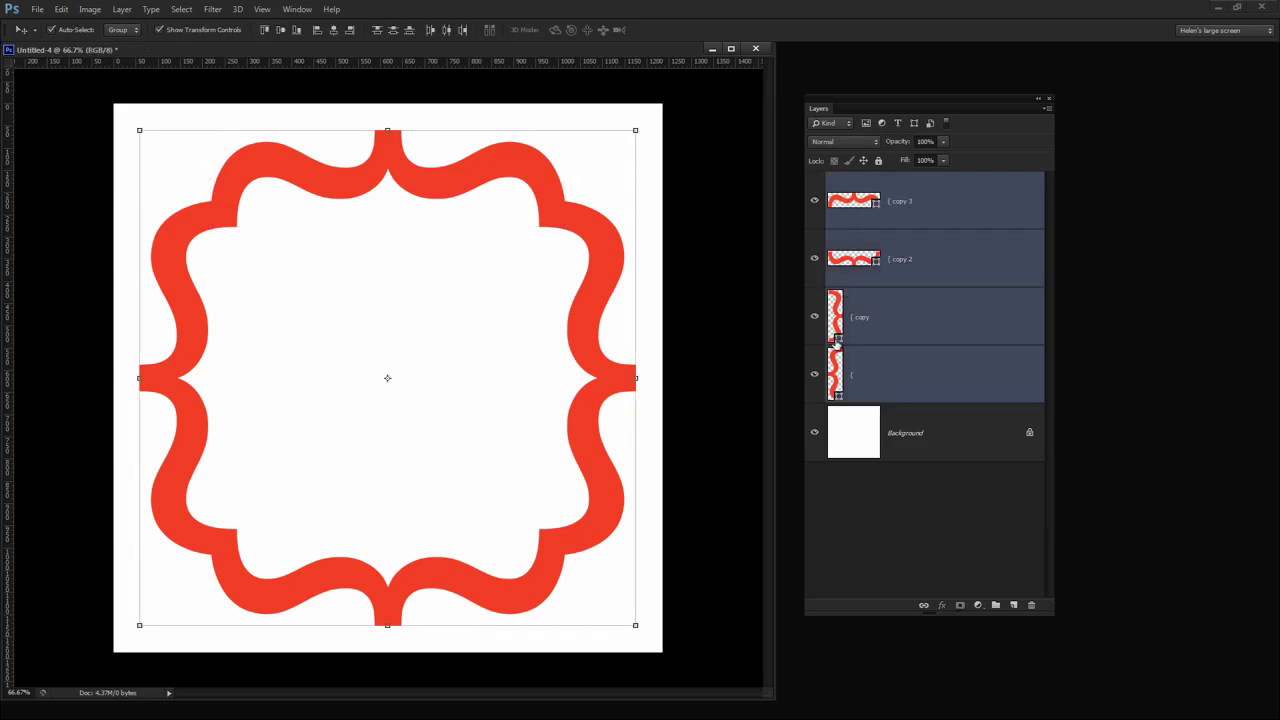
{"action": "right_click", "coordinate": [947, 222]}
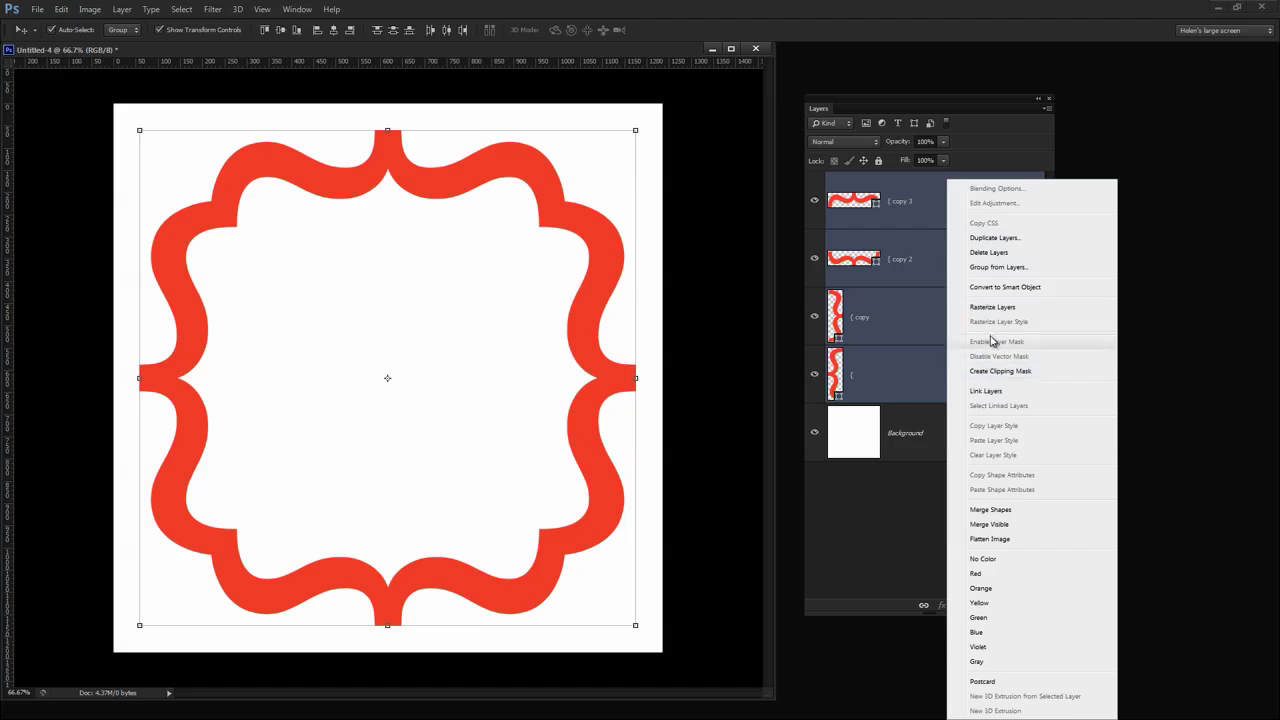
{"action": "left_click", "coordinate": [988, 511]}
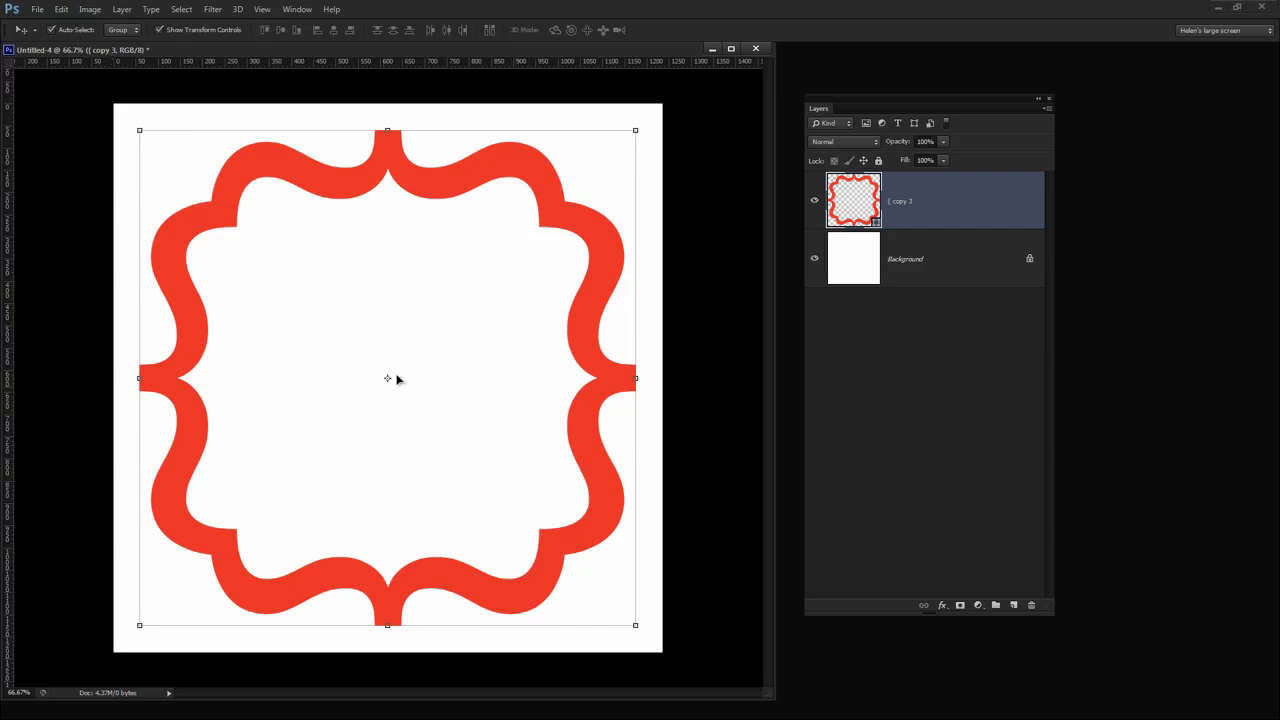
Define the frame as custom shape 'bracket shape', then close Untitled-4 without saving.
{"action": "left_click", "coordinate": [62, 10]}
{"action": "left_click", "coordinate": [155, 309]}
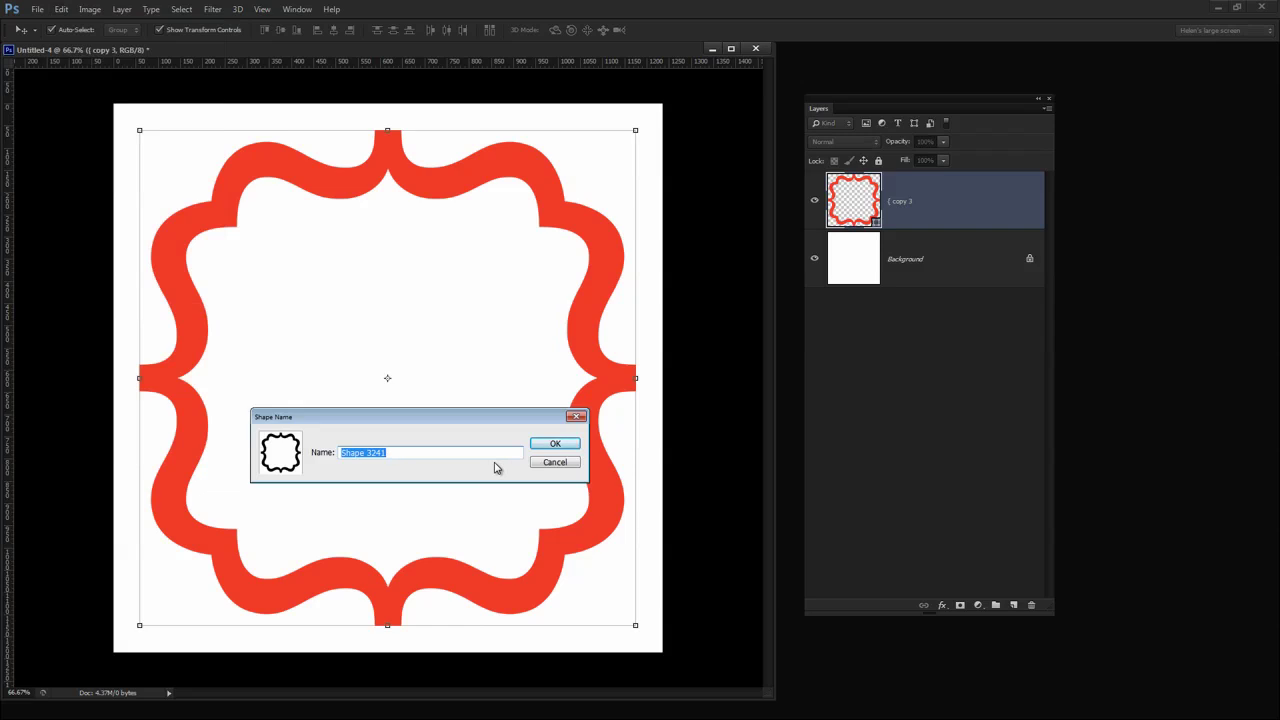
{"action": "type", "text": "bracket shape"}
{"action": "left_click", "coordinate": [556, 444]}
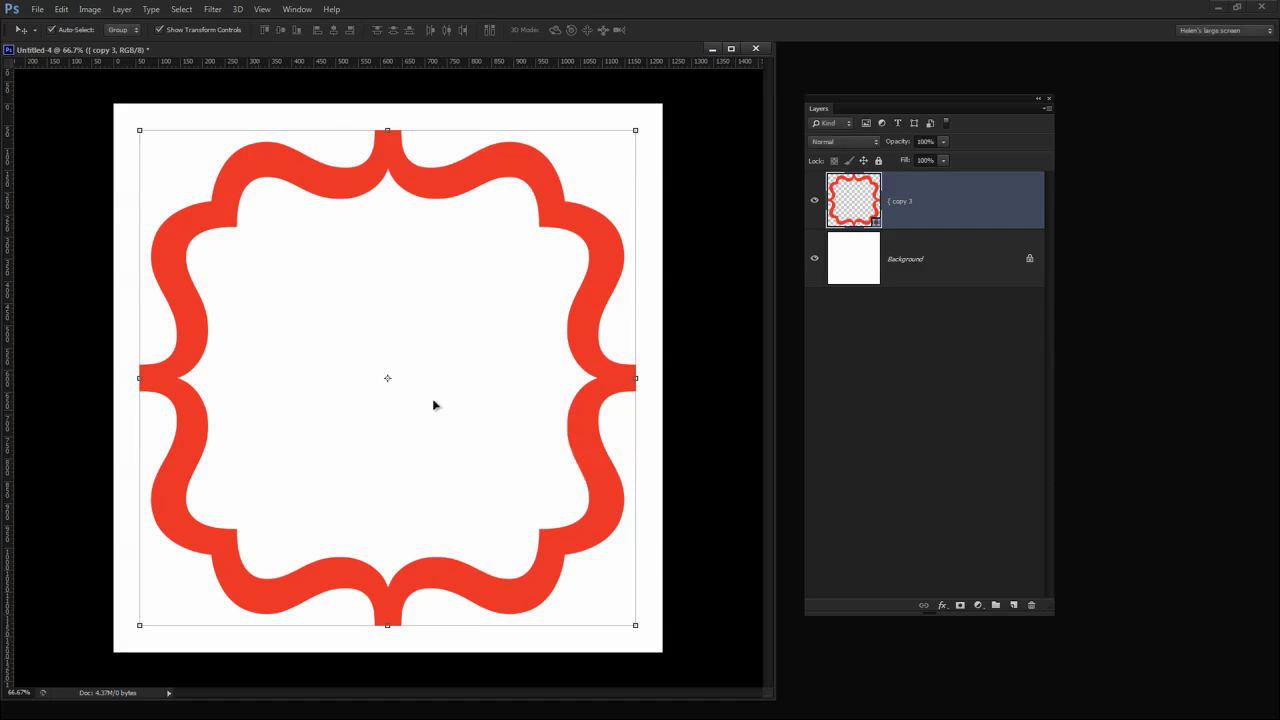
{"action": "left_click", "coordinate": [755, 48]}
{"action": "left_click", "coordinate": [616, 275]}
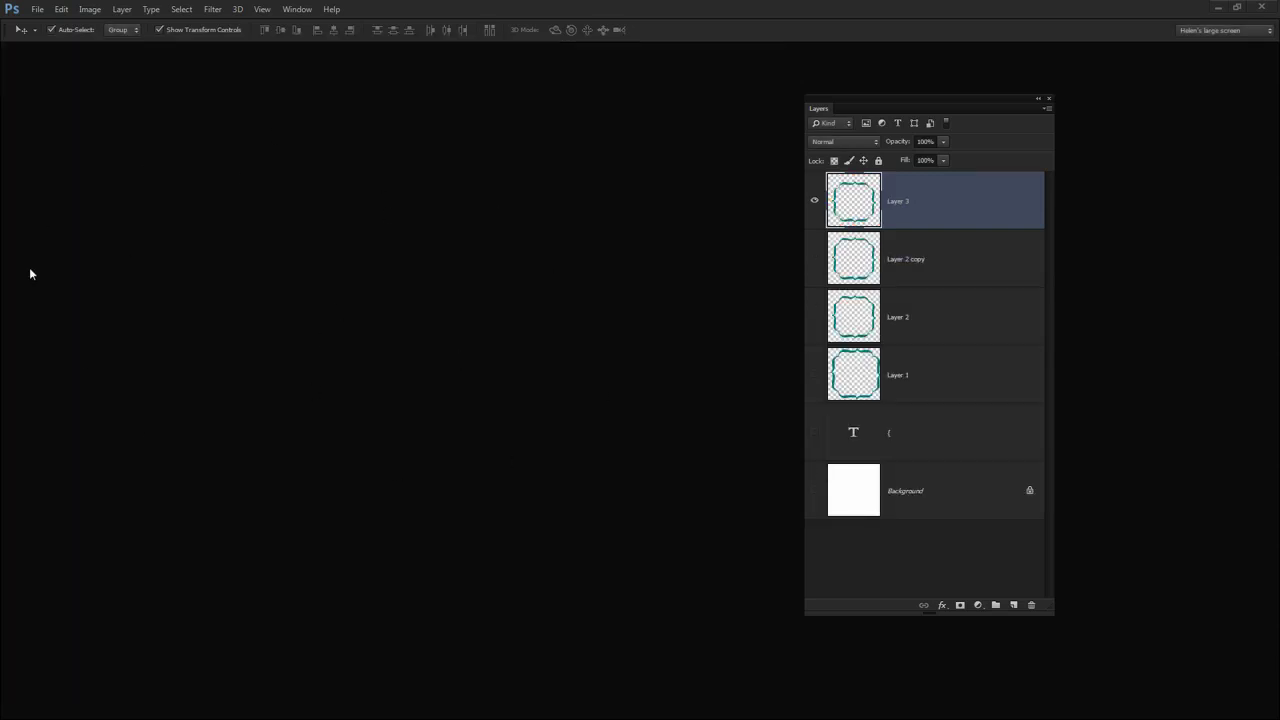
Create a new blank white 857 × 858 px document and enlarge its window.
{"action": "left_click", "coordinate": [37, 9]}
{"action": "key", "text": "ctrl+n"}
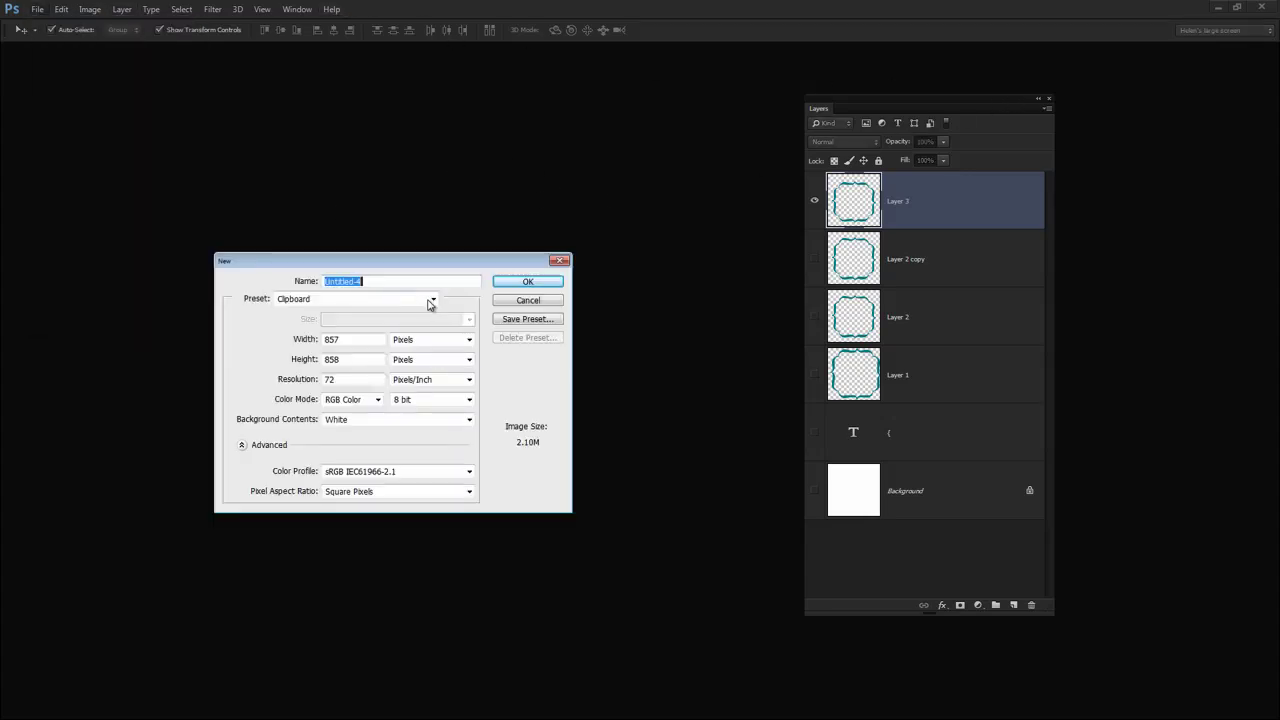
{"action": "left_click", "coordinate": [510, 282]}
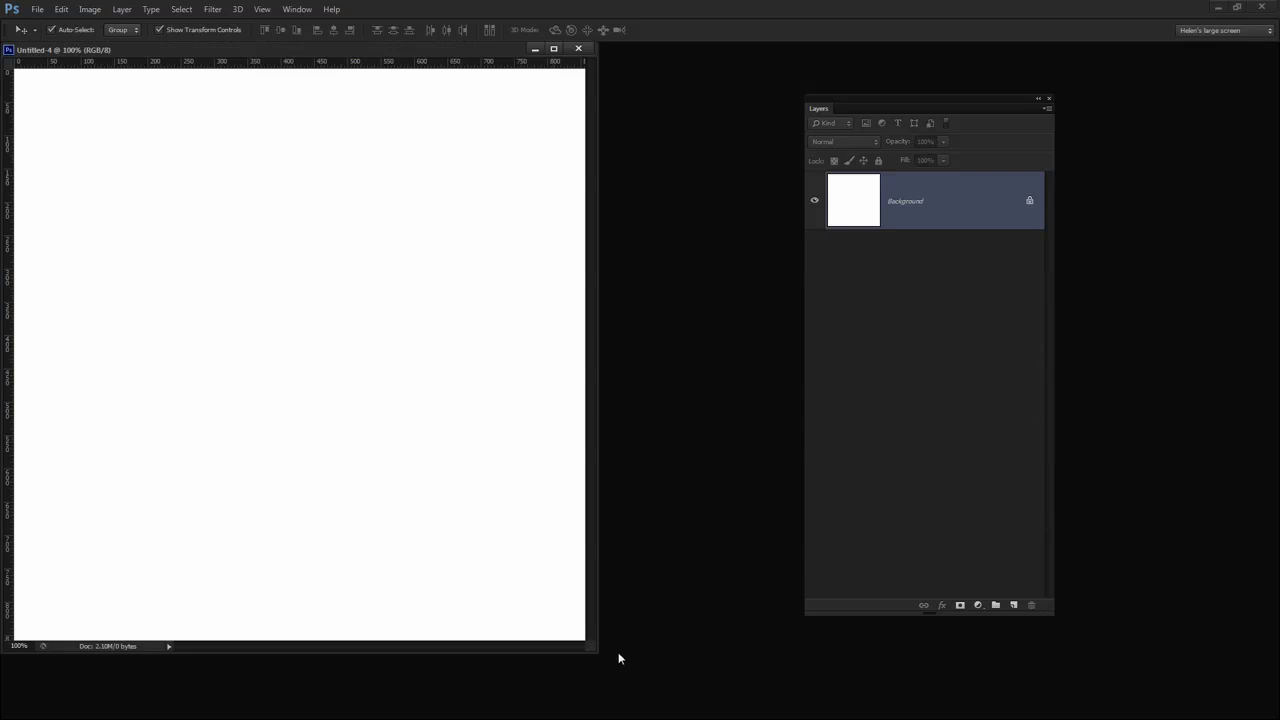
{"action": "left_click_drag", "start_coordinate": [591, 647], "coordinate": [686, 672]}
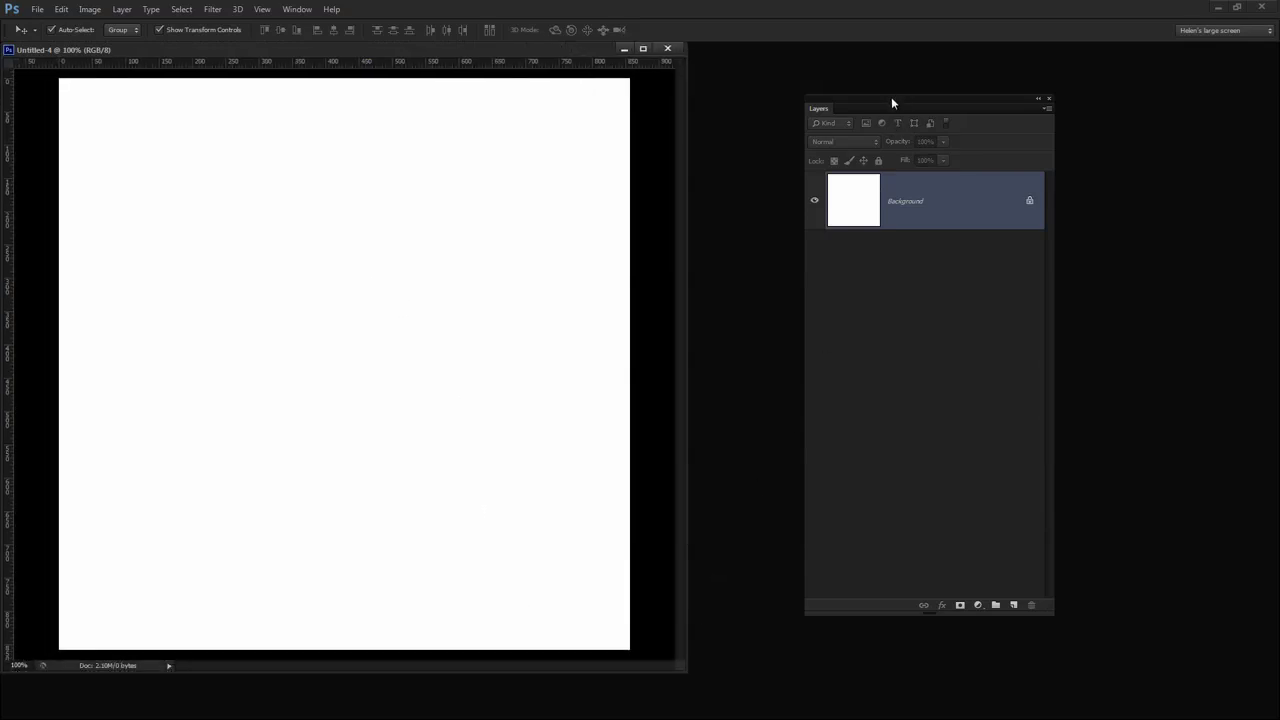
Select the Custom Shape Tool with the saved 'bracket shape' as its shape.
{"action": "left_click_drag", "start_coordinate": [906, 102], "coordinate": [1077, 123]}
{"action": "left_click_drag", "start_coordinate": [958, 201], "coordinate": [783, 168]}
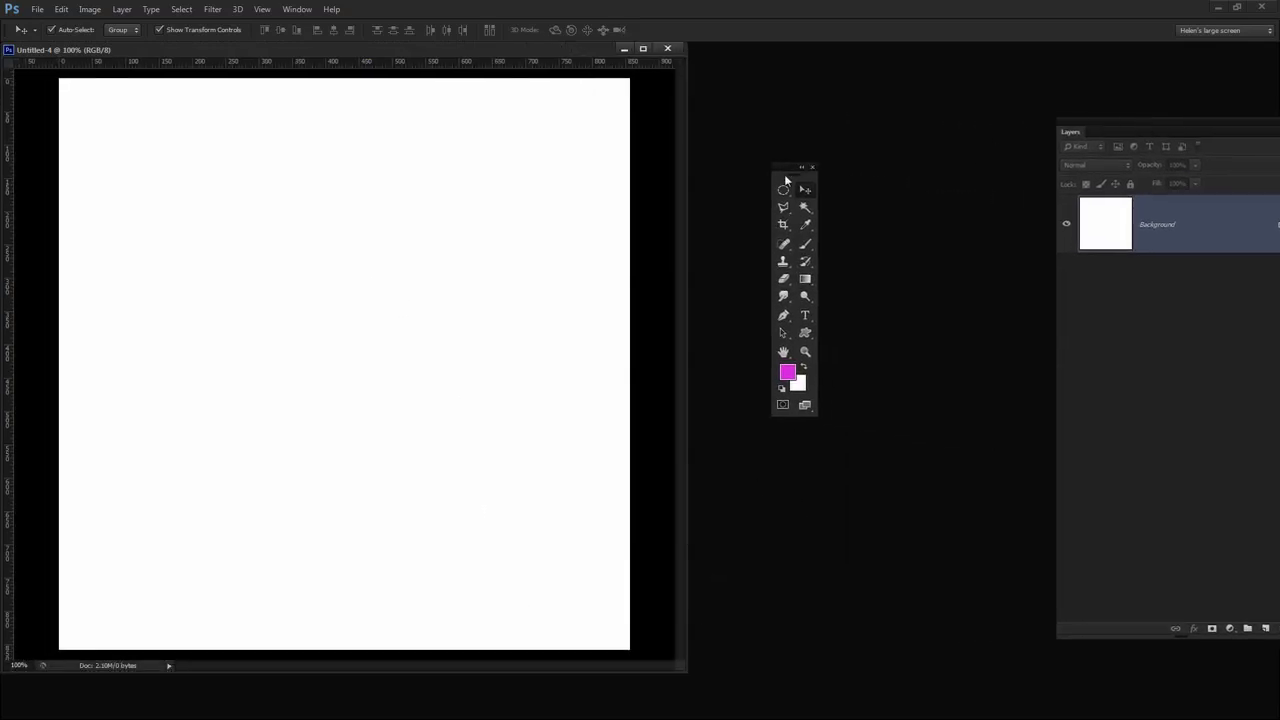
{"action": "left_click", "coordinate": [805, 335]}
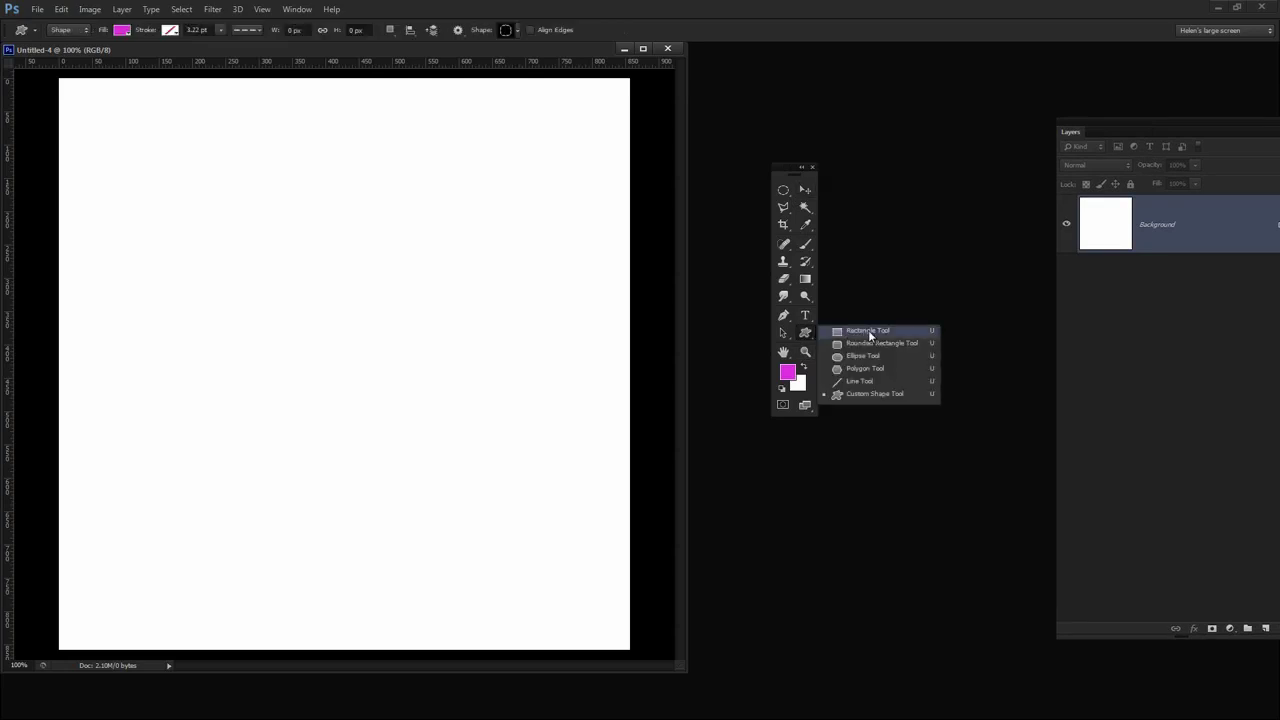
{"action": "left_click", "coordinate": [869, 396]}
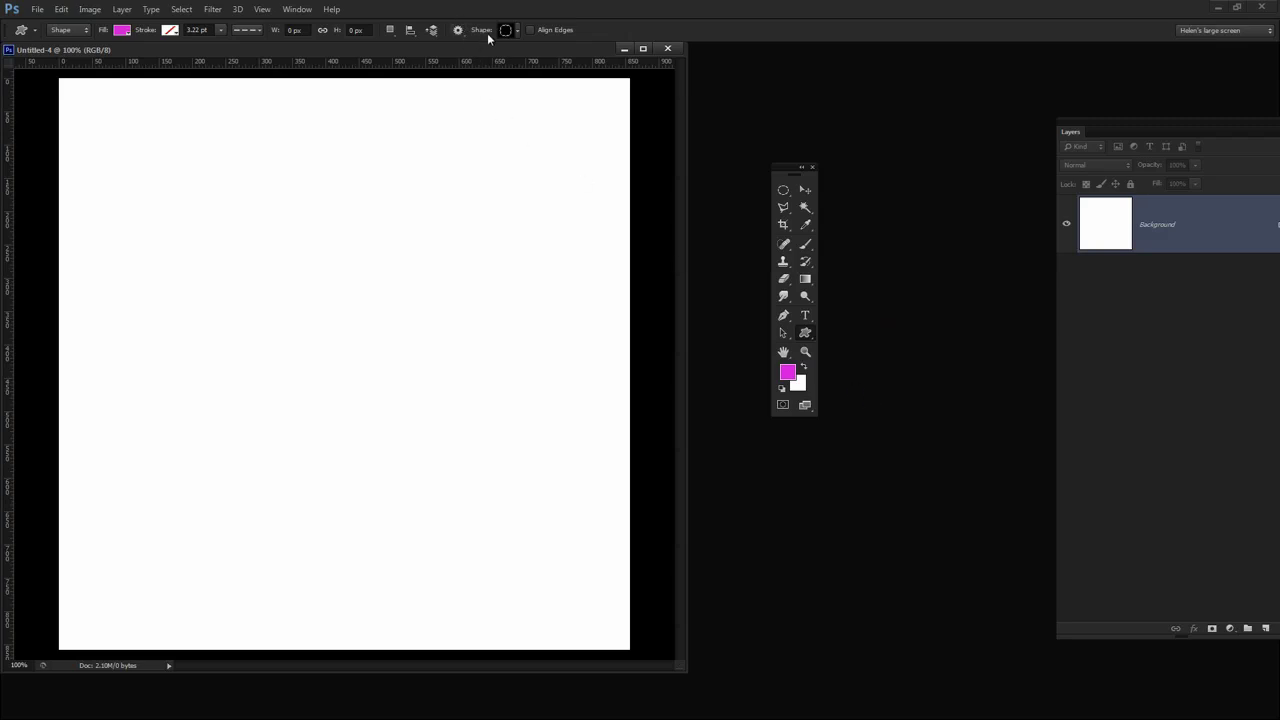
{"action": "left_click", "coordinate": [518, 31]}
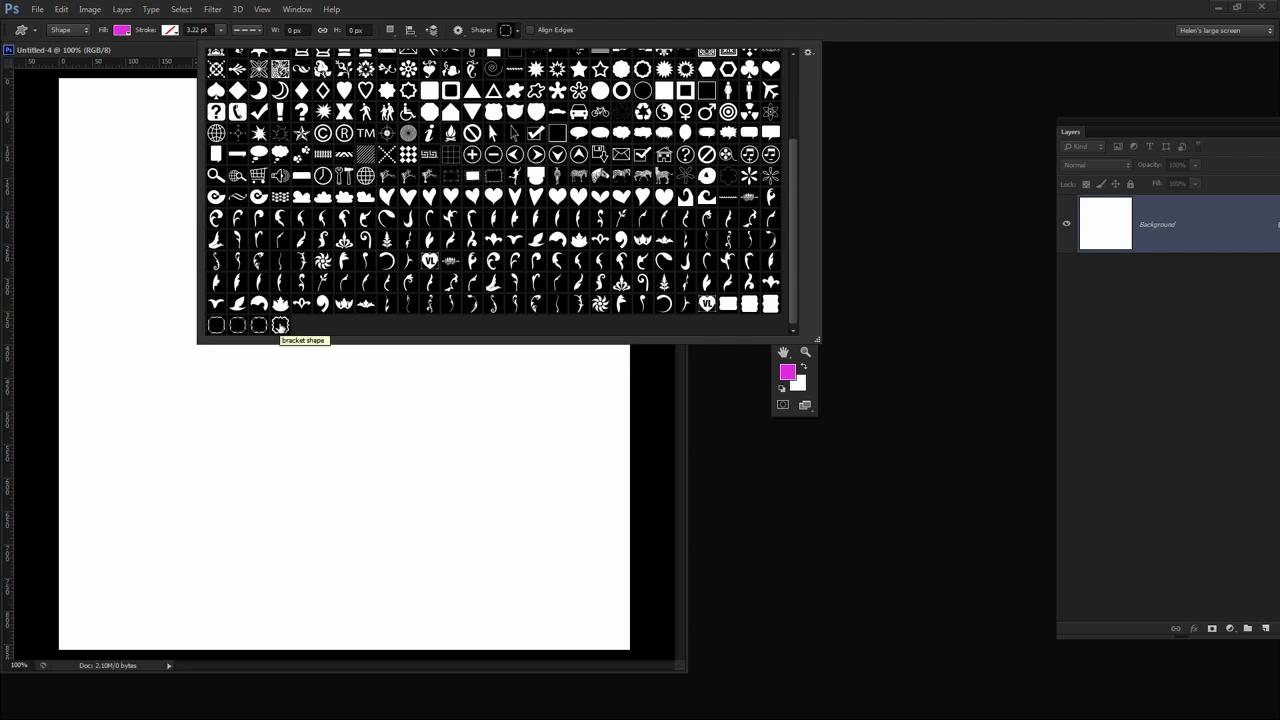
{"action": "left_click", "coordinate": [280, 326]}
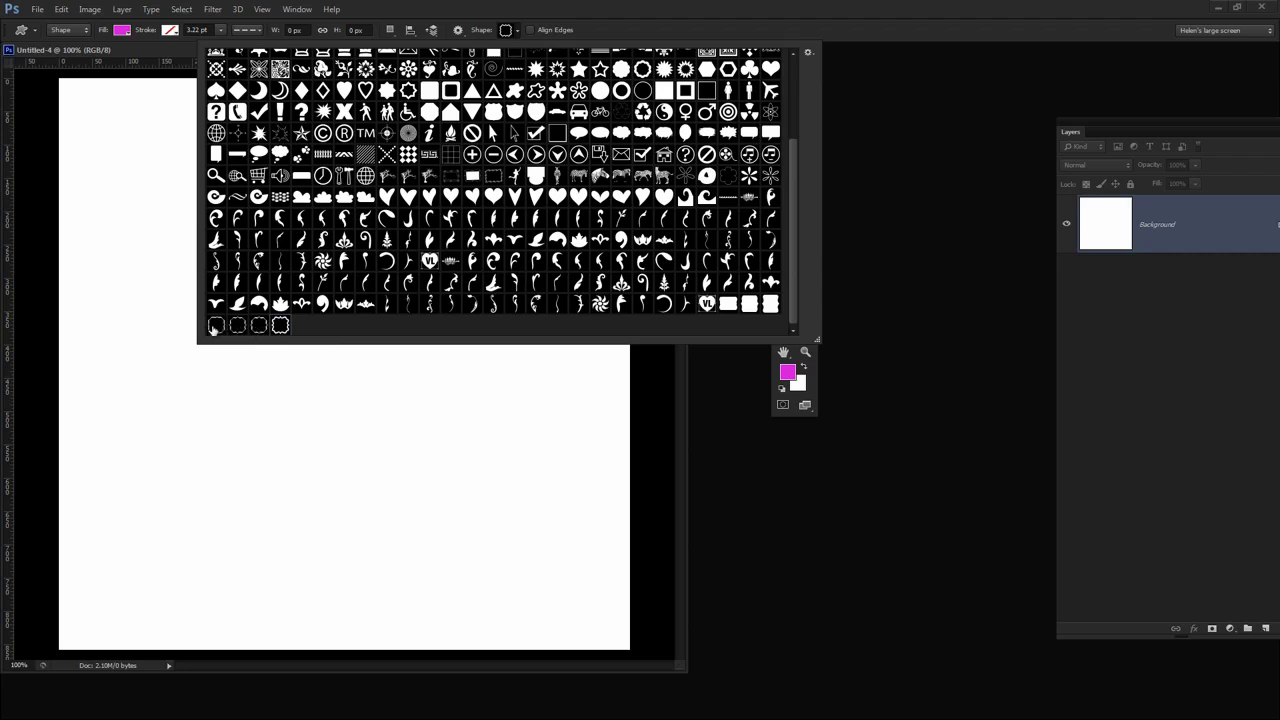
{"action": "left_click", "coordinate": [752, 38]}
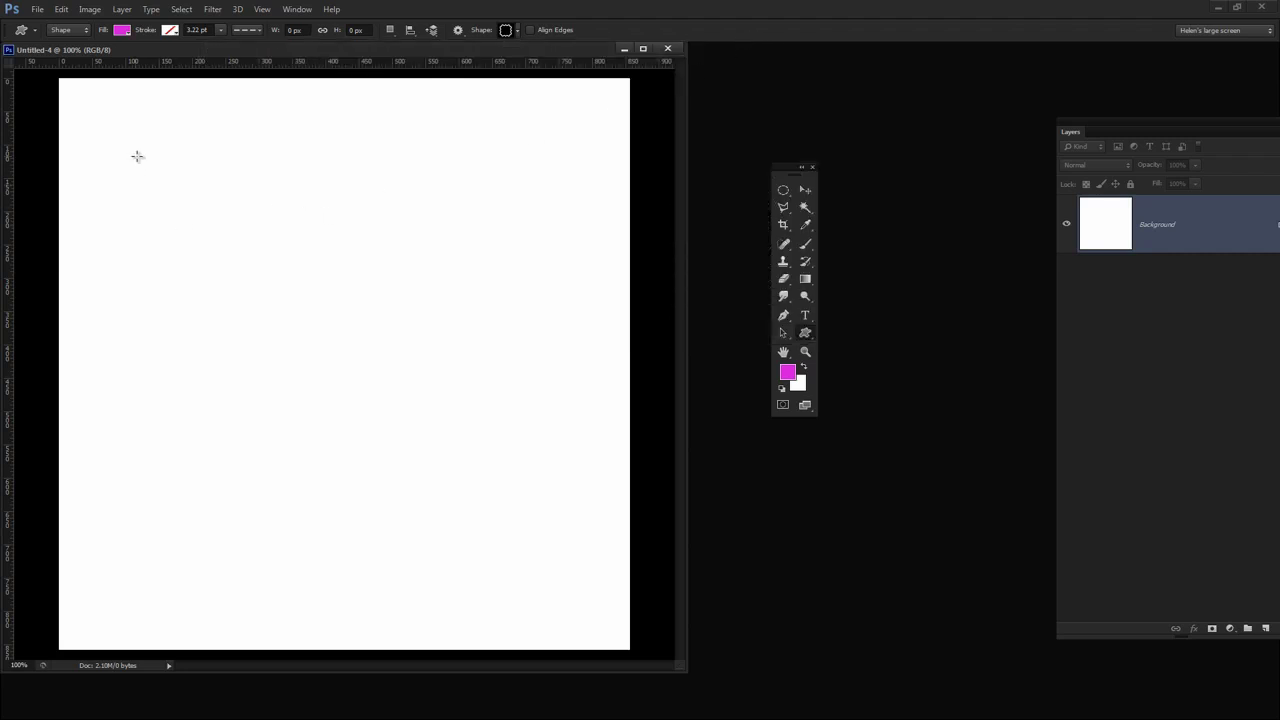
Draw the bracket frame about 625 × 624 px across the canvas as Shape 1, in Shape mode.
{"action": "left_click_drag", "start_coordinate": [137, 156], "coordinate": [569, 572]}
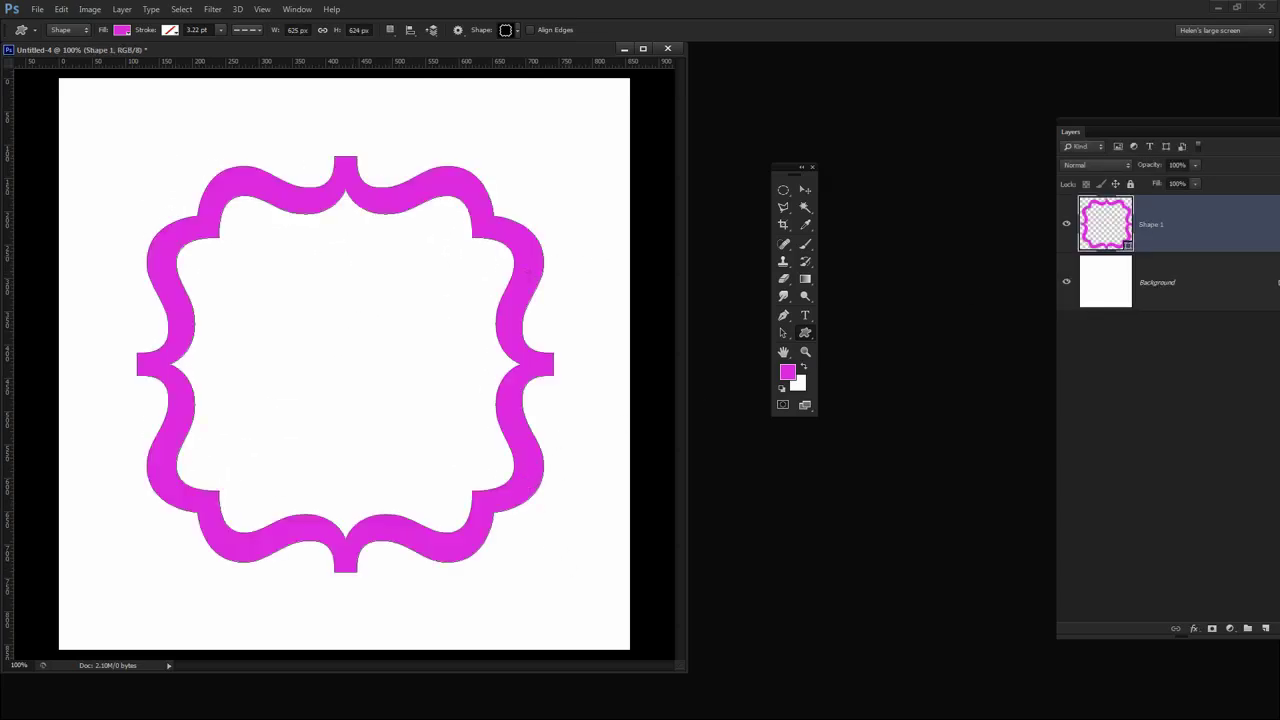
{"action": "left_click_drag", "start_coordinate": [1107, 129], "coordinate": [1000, 150]}
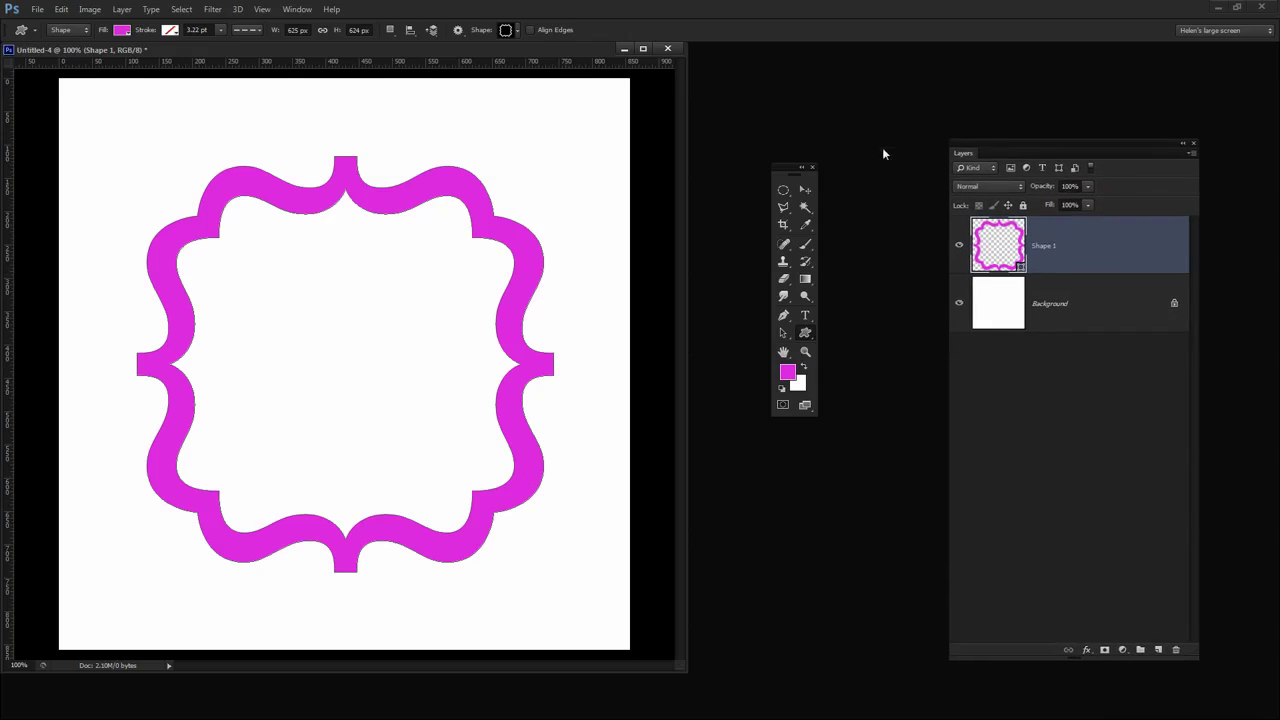
{"action": "left_click", "coordinate": [72, 36]}
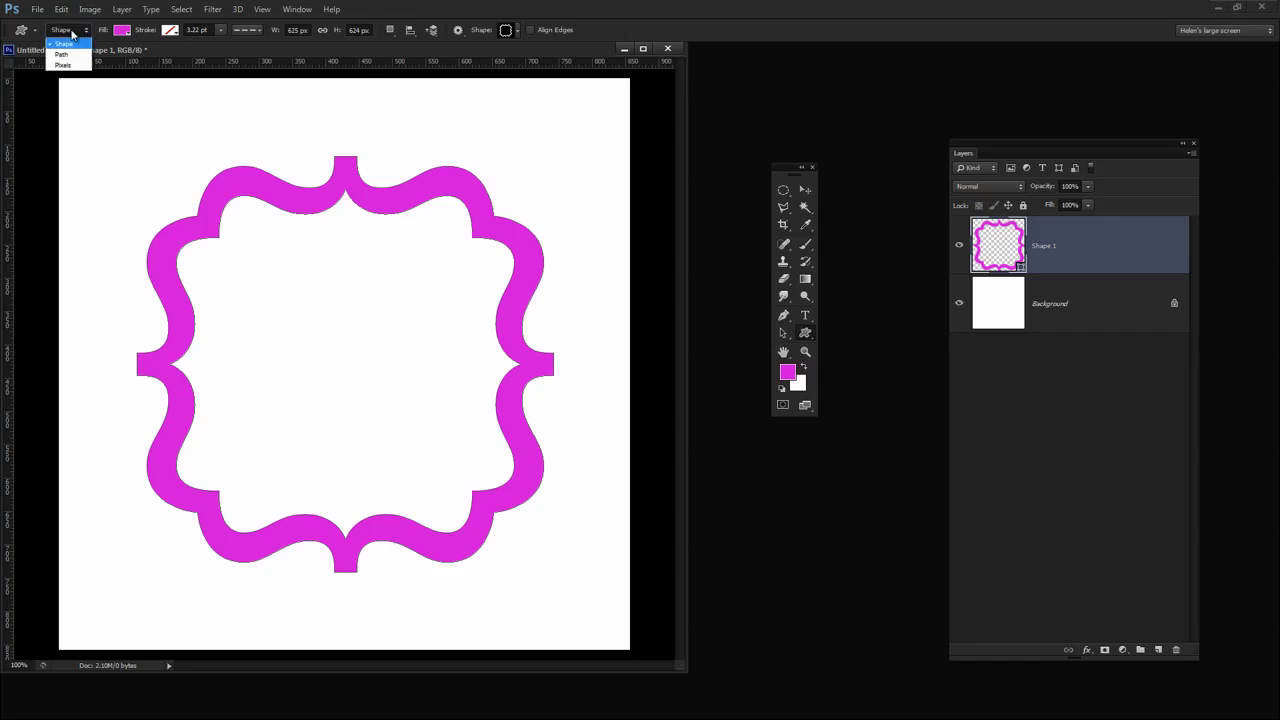
{"action": "left_click", "coordinate": [70, 44]}
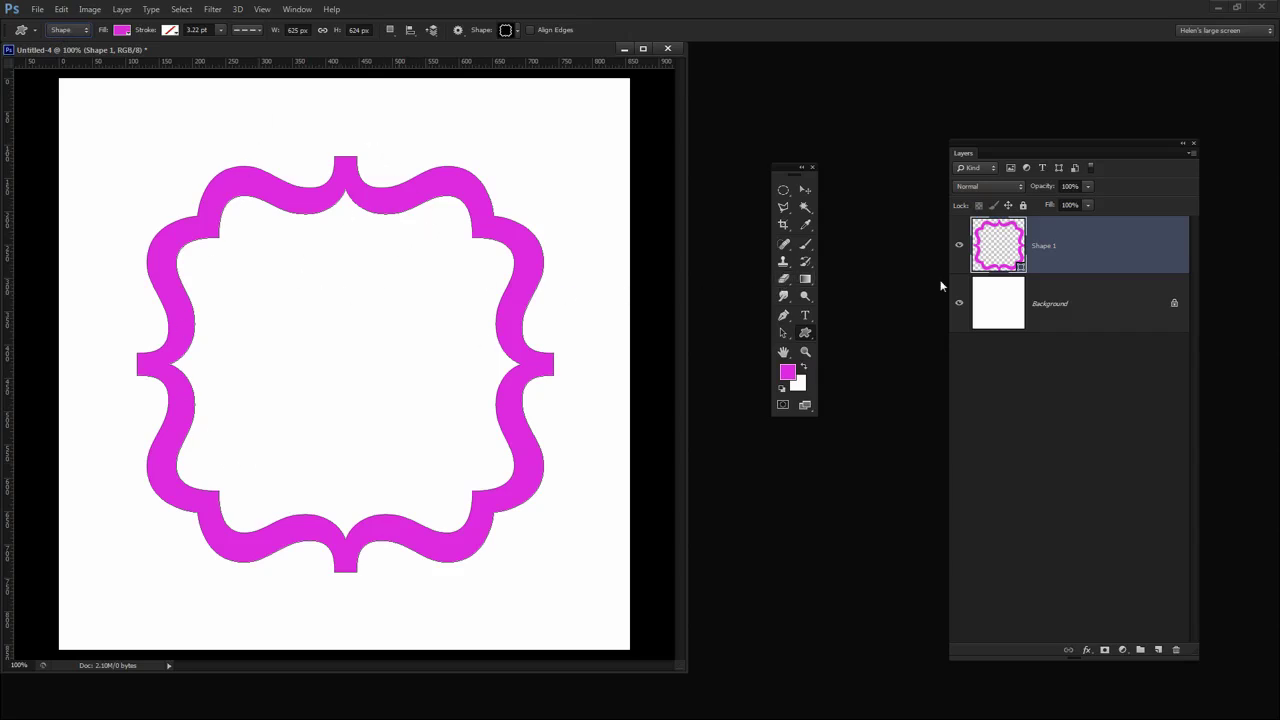
Fill the Background layer with the light blue striped pattern using Edit > Fill.
{"action": "left_click", "coordinate": [997, 305]}
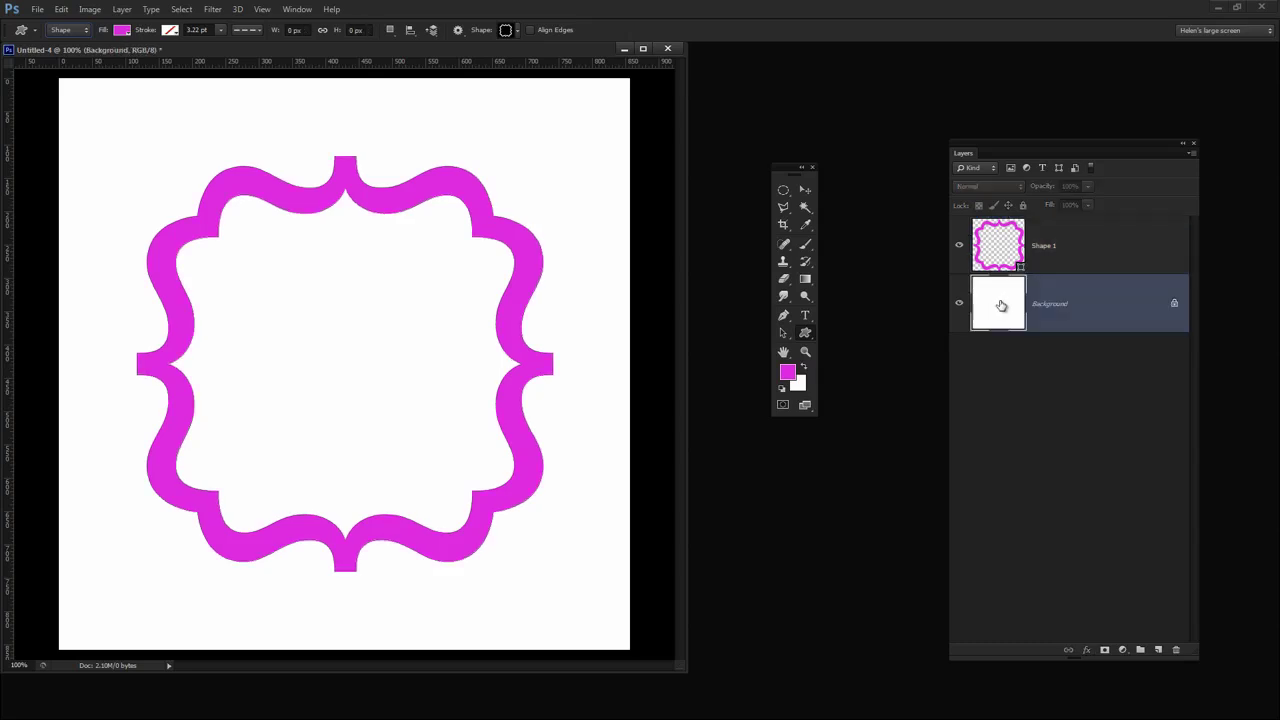
{"action": "left_click", "coordinate": [61, 9]}
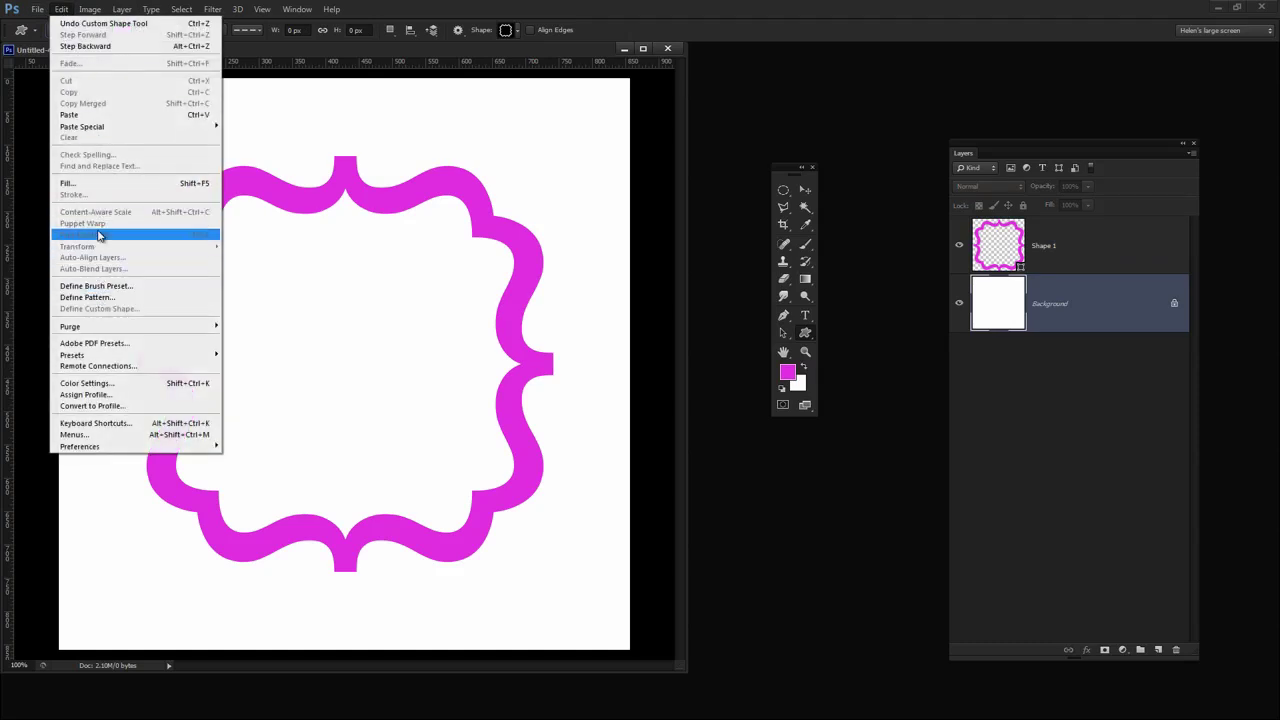
{"action": "left_click", "coordinate": [93, 185]}
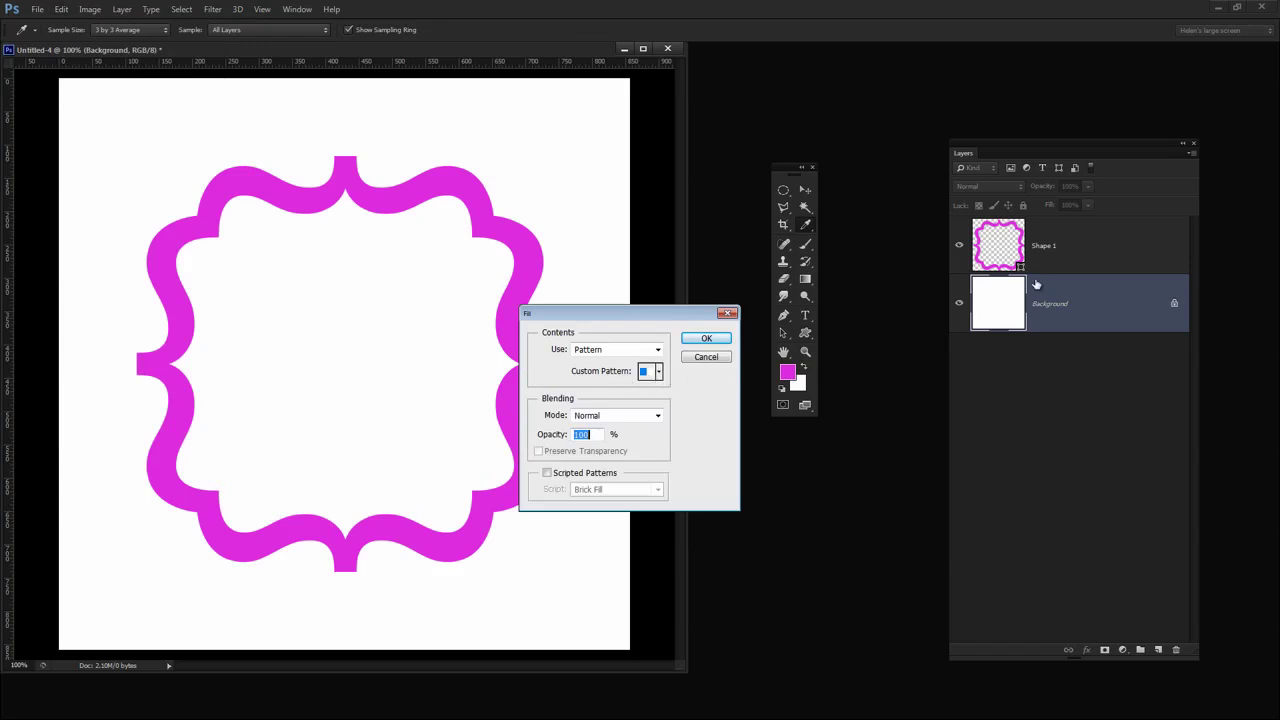
{"action": "left_click", "coordinate": [707, 340]}
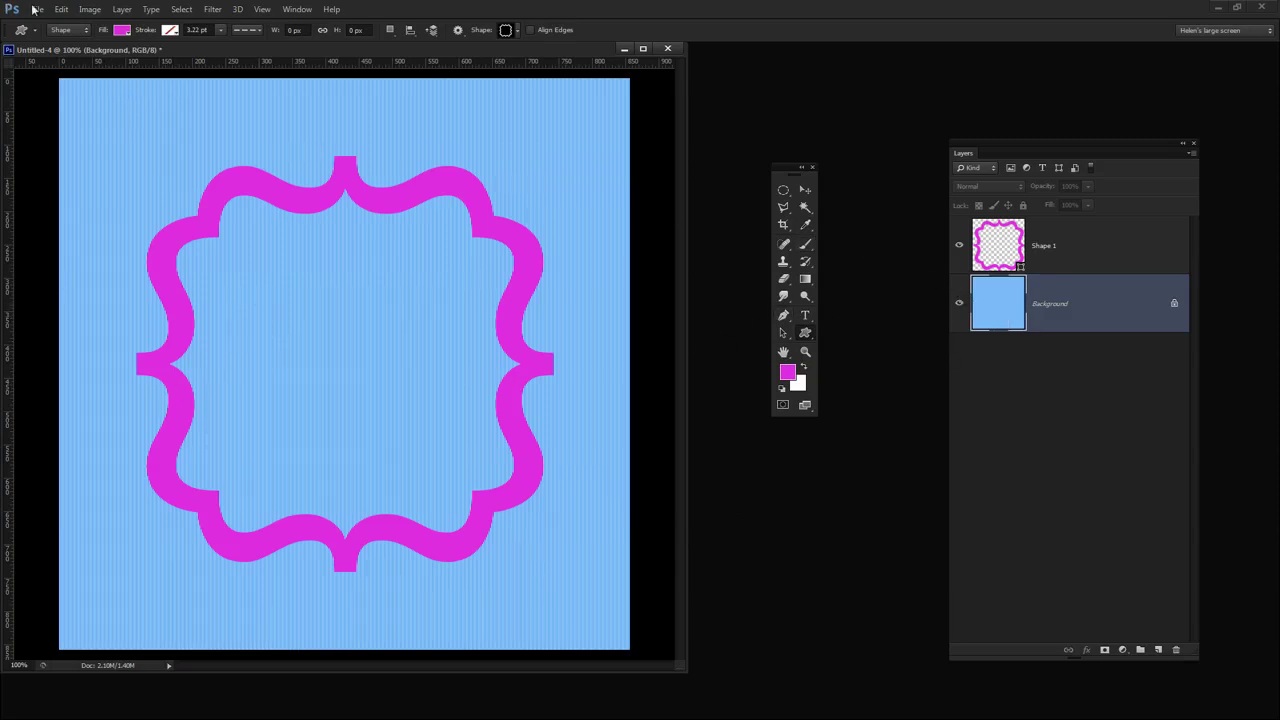
Shift the striped Background's hue by +170 in Hue/Saturation, turning it peach.
{"action": "left_click", "coordinate": [91, 13]}
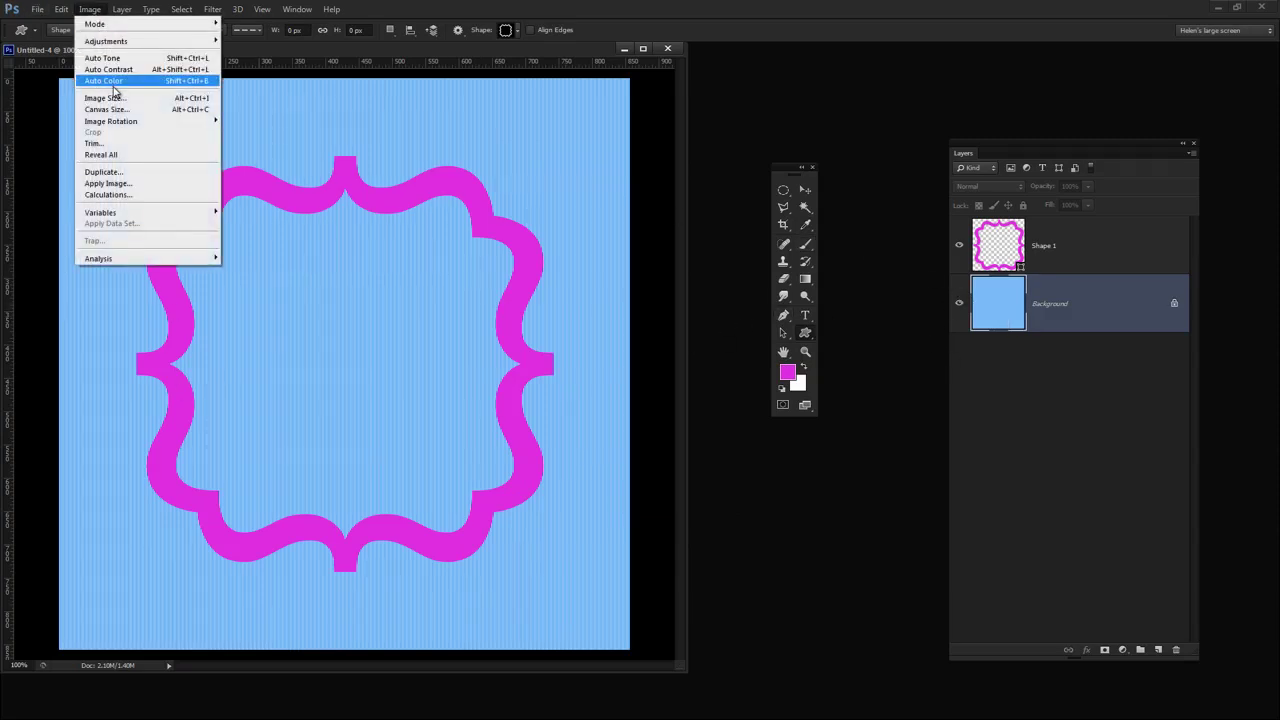
{"action": "mouse_move", "coordinate": [118, 41]}
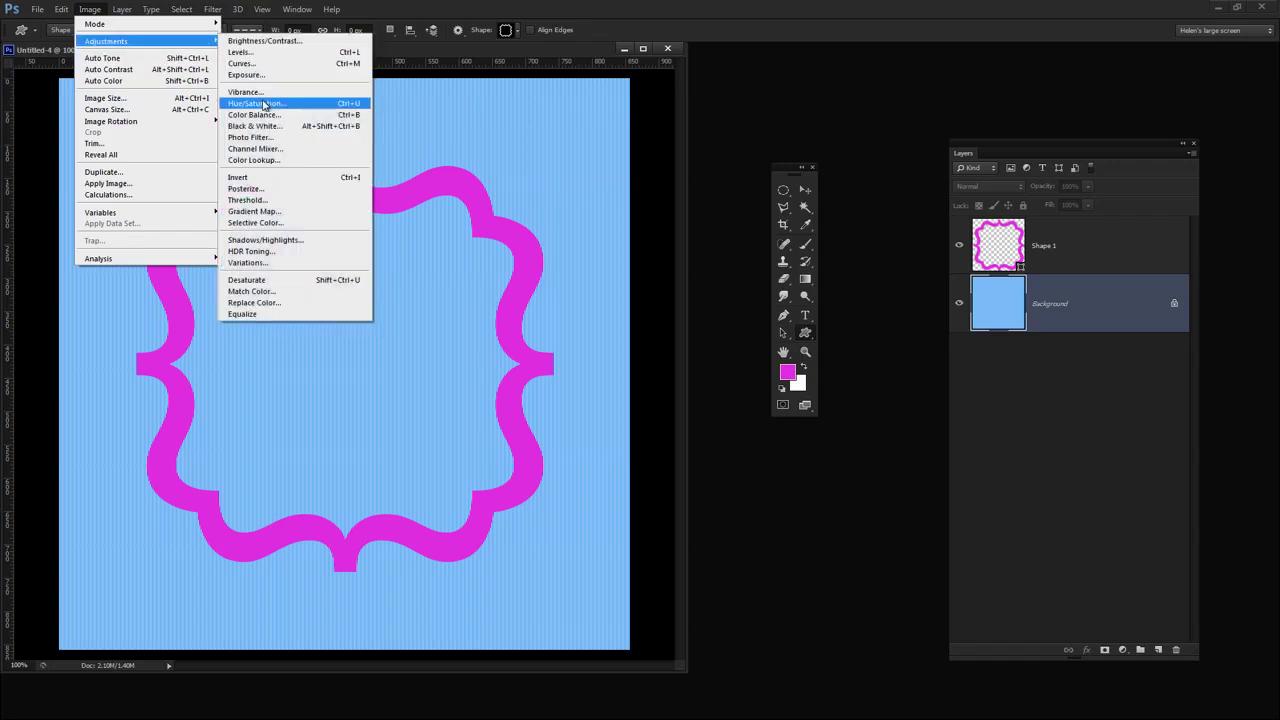
{"action": "left_click", "coordinate": [264, 103]}
{"action": "left_click_drag", "start_coordinate": [519, 244], "coordinate": [628, 248]}
{"action": "left_click_drag", "start_coordinate": [592, 329], "coordinate": [646, 332]}
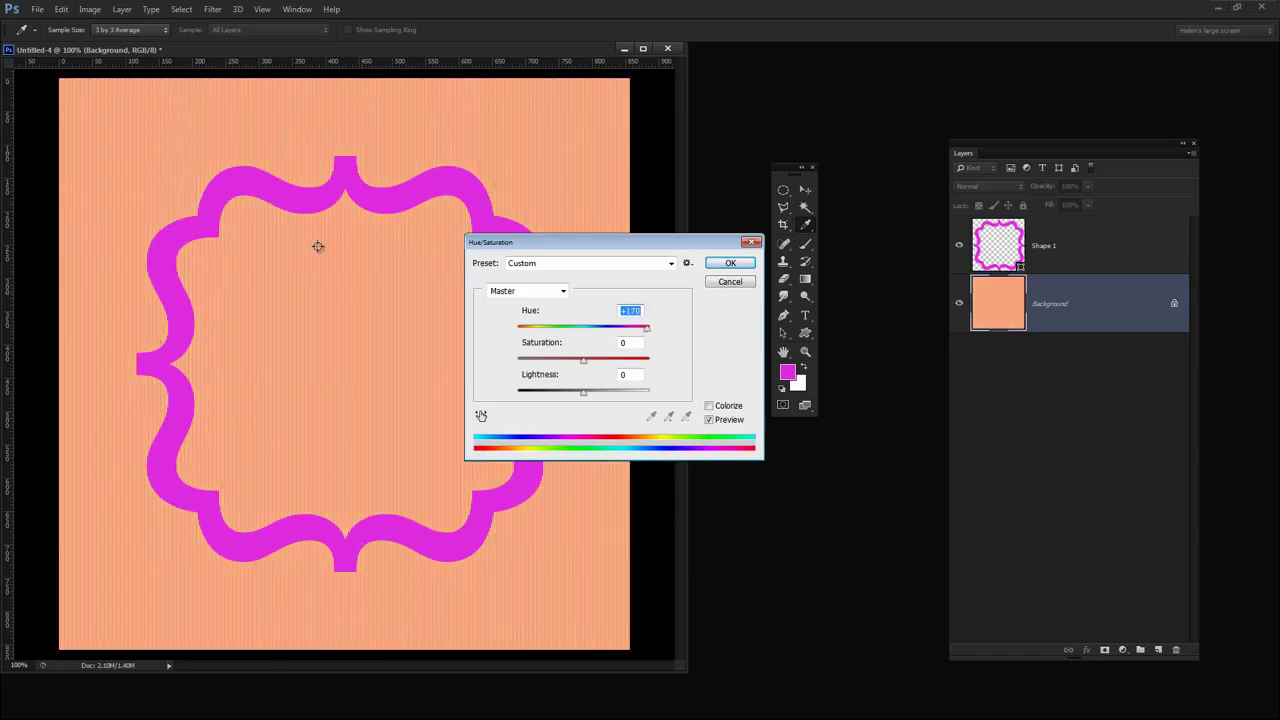
{"action": "left_click", "coordinate": [731, 264]}
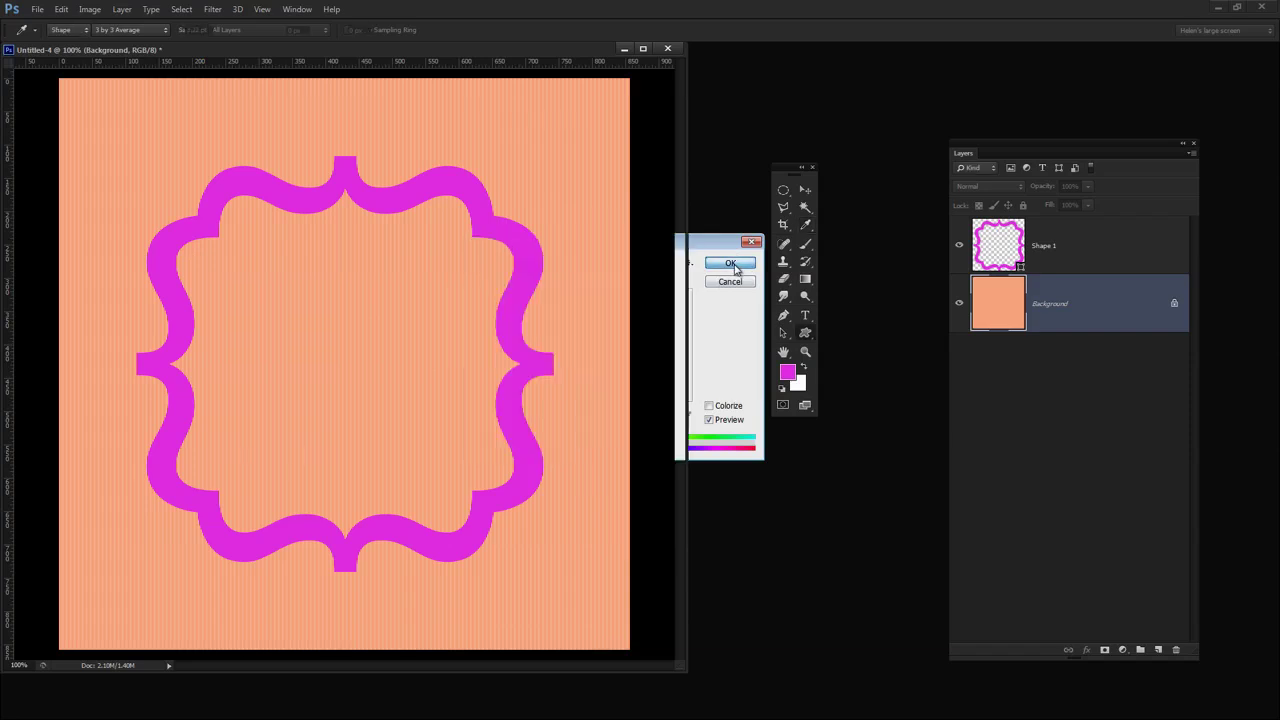
Select the Shape 1 bracket layer and set its fill to pink.
{"action": "left_click", "coordinate": [1003, 255]}
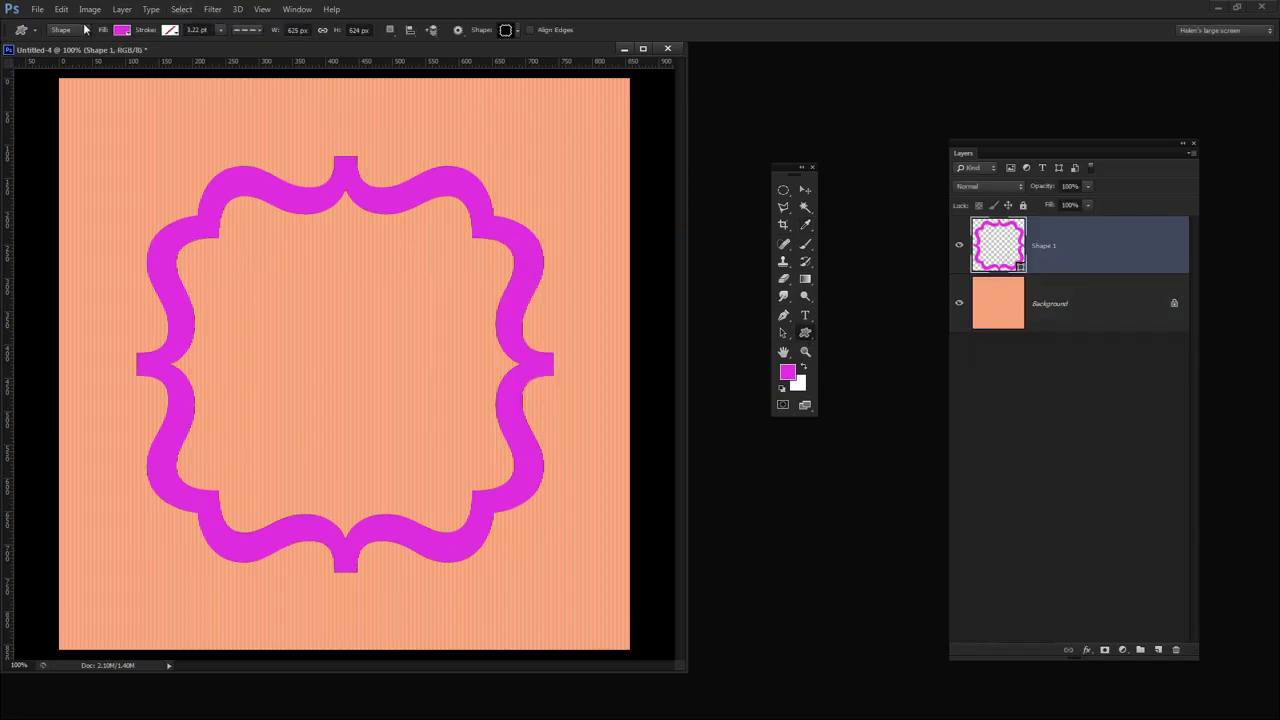
{"action": "left_click", "coordinate": [122, 30]}
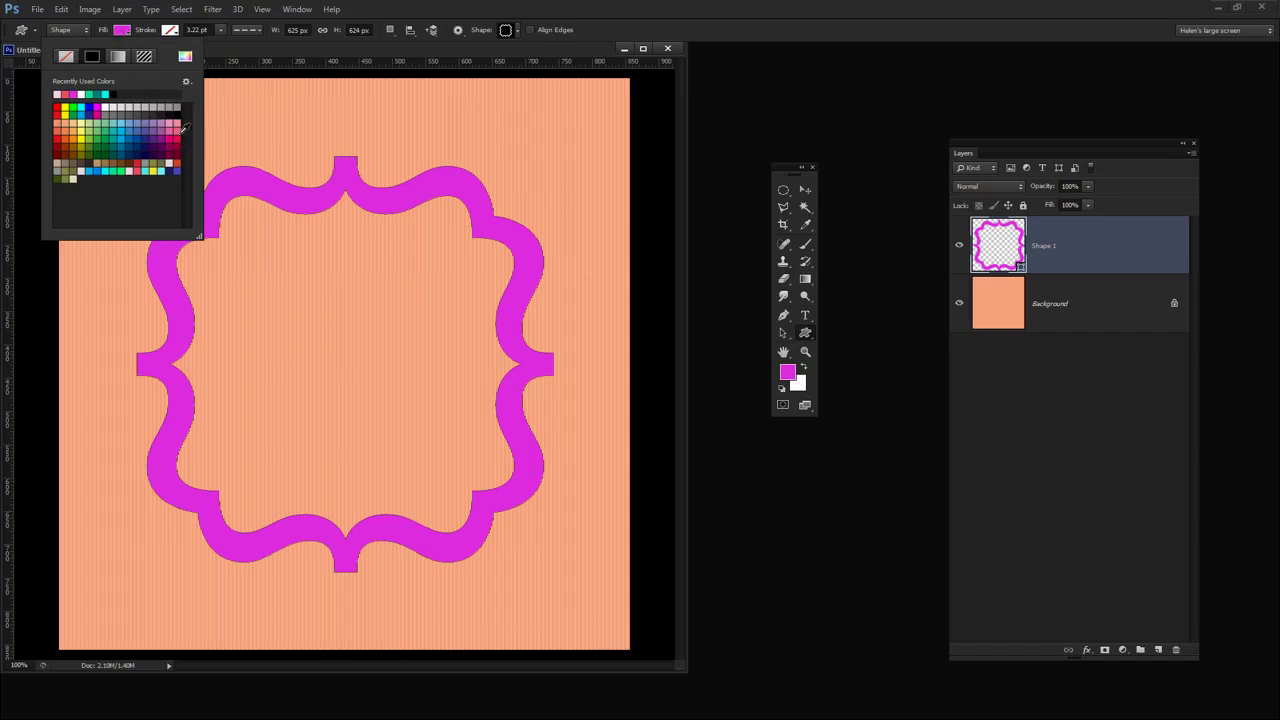
{"action": "left_click", "coordinate": [166, 127]}
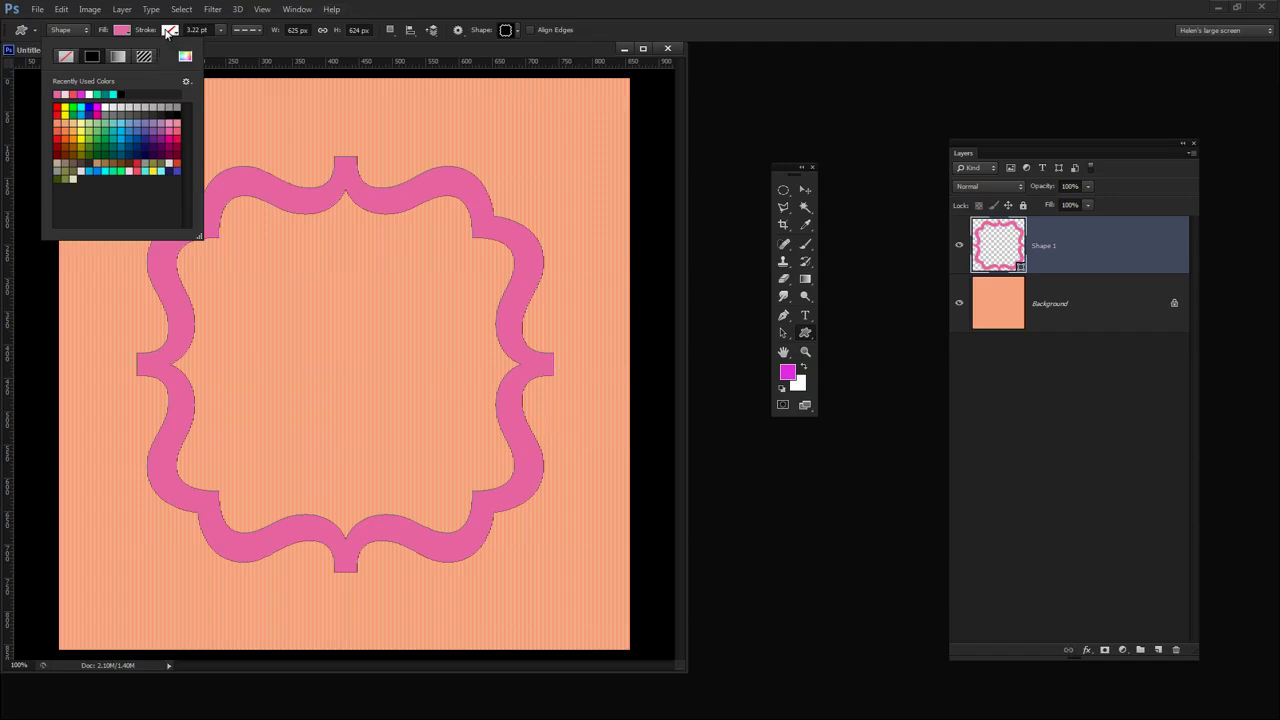
Give the bracket frame a light dotted 3.22 pt stroke.
{"action": "left_click", "coordinate": [168, 34]}
{"action": "left_click", "coordinate": [170, 30]}
{"action": "left_click", "coordinate": [170, 30]}
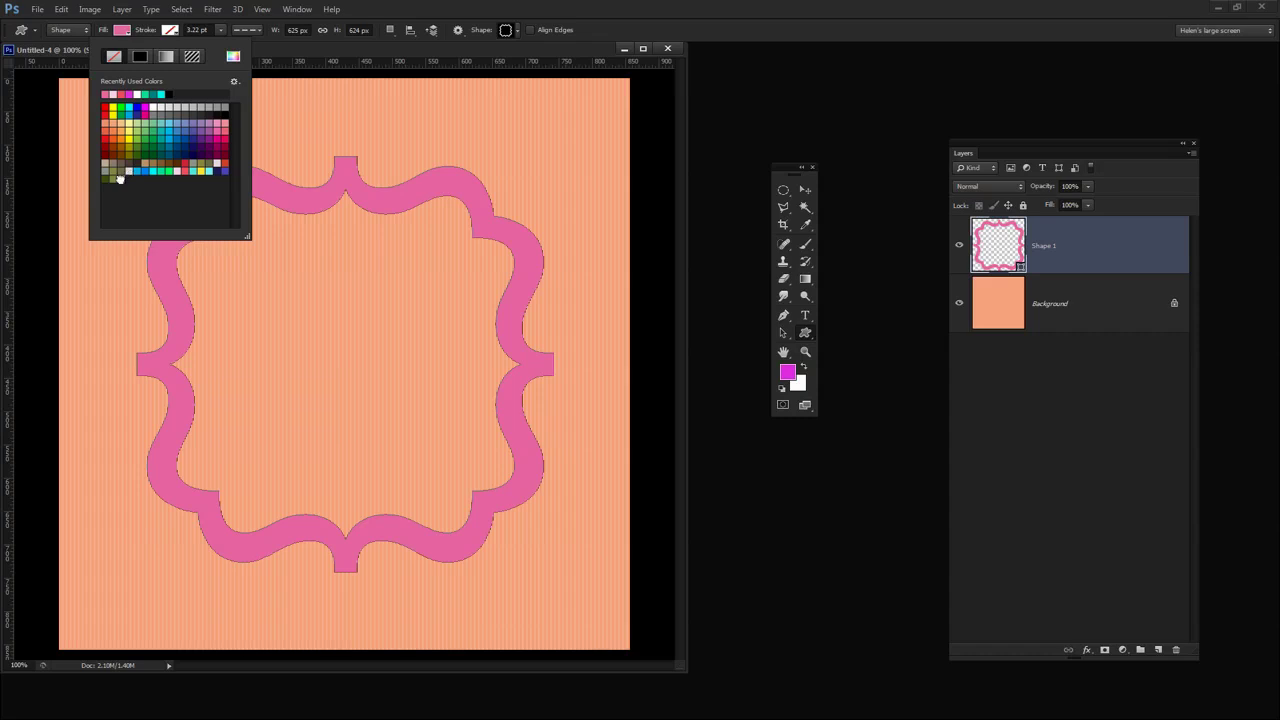
{"action": "left_click", "coordinate": [119, 178]}
{"action": "left_click", "coordinate": [240, 30]}
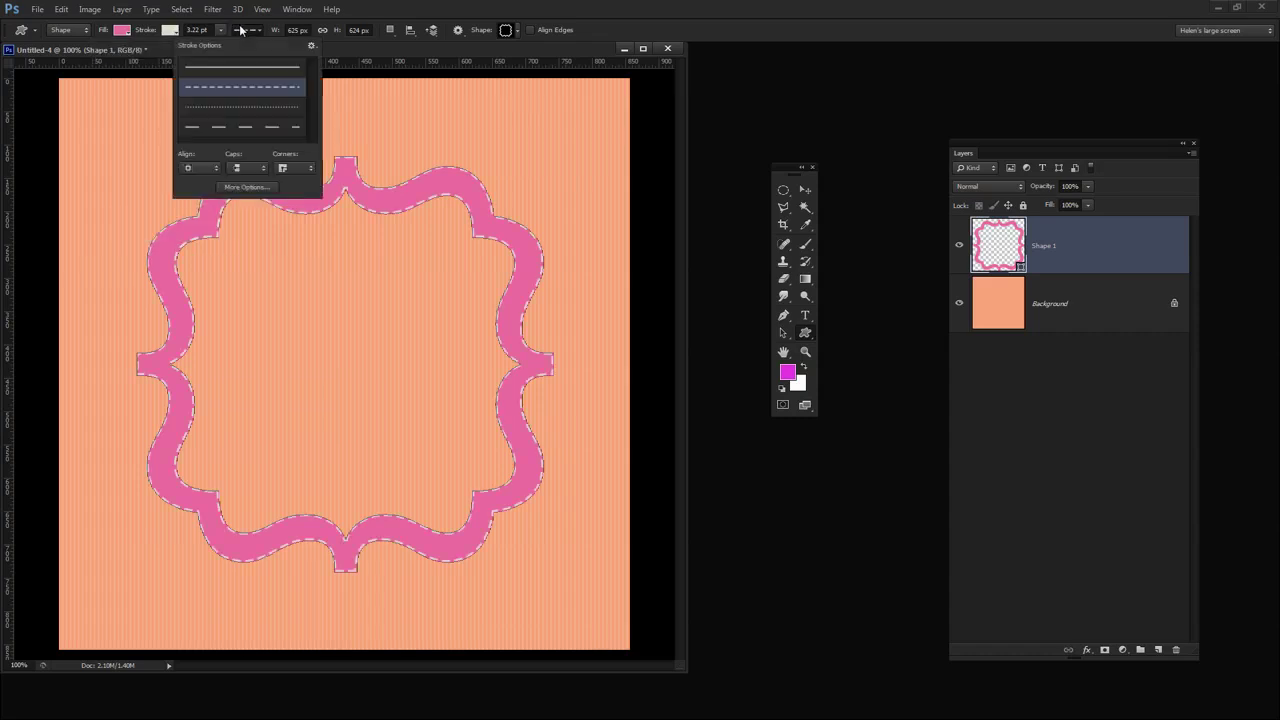
{"action": "left_click", "coordinate": [241, 106]}
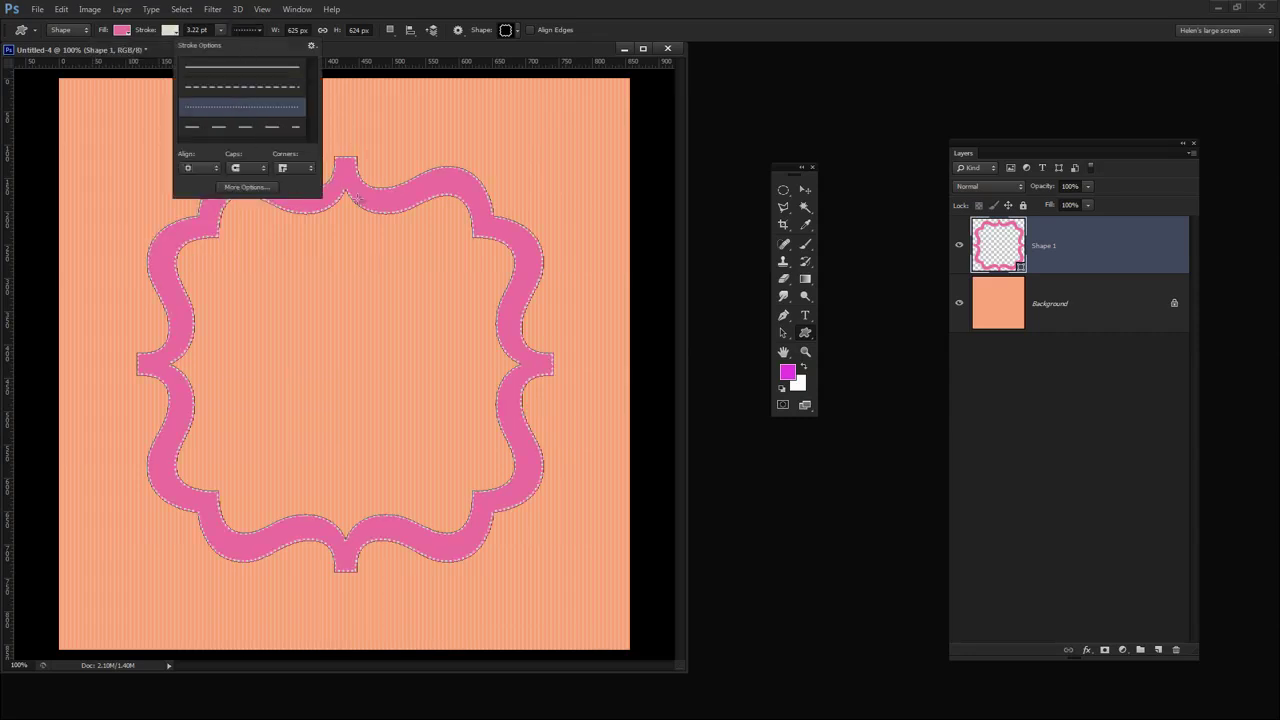
{"action": "left_click", "coordinate": [1058, 308]}
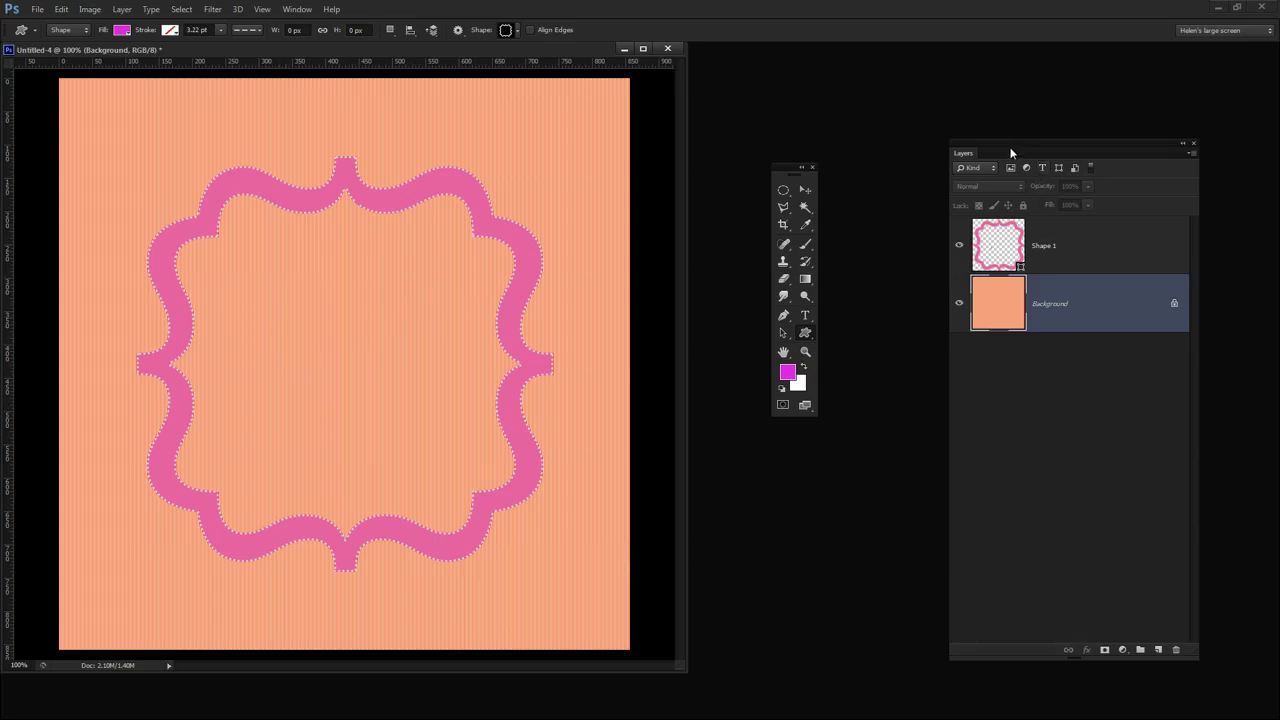
Duplicate Shape 1 and rasterize the resulting Shape 1 copy layer.
{"action": "left_click_drag", "start_coordinate": [1011, 151], "coordinate": [929, 111]}
{"action": "left_click", "coordinate": [953, 211]}
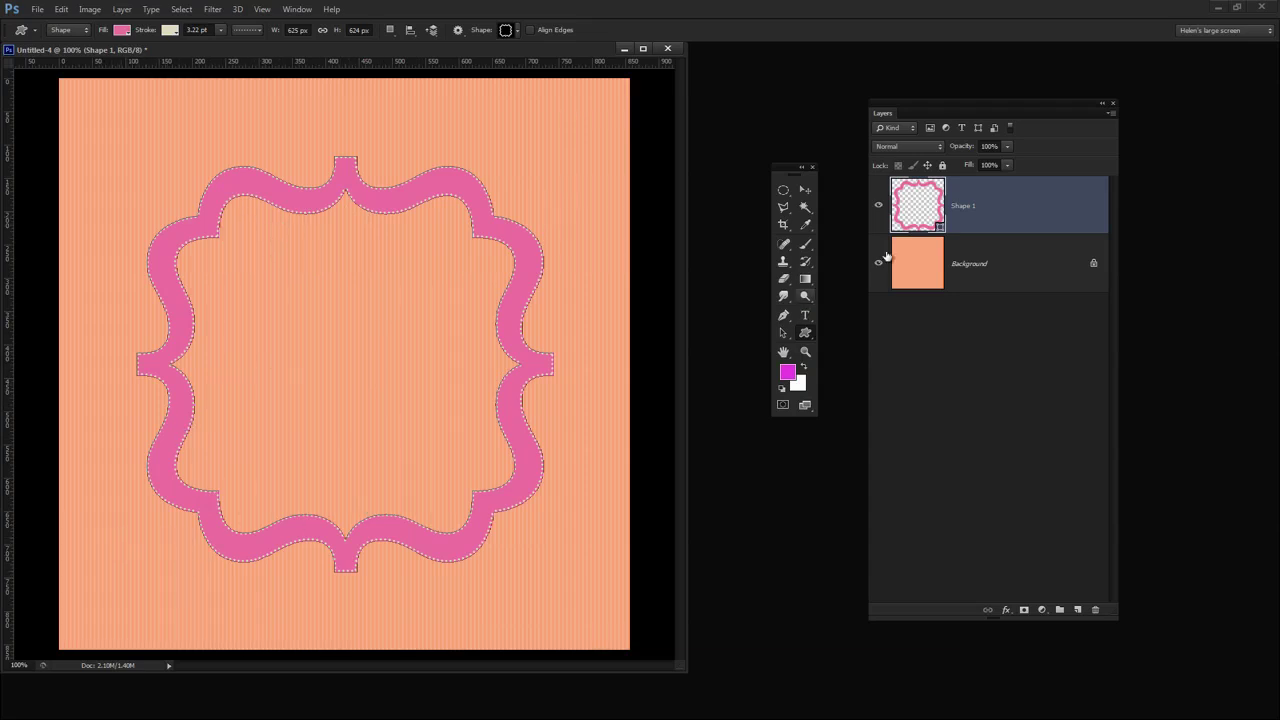
{"action": "left_click_drag", "start_coordinate": [1006, 208], "coordinate": [1079, 611]}
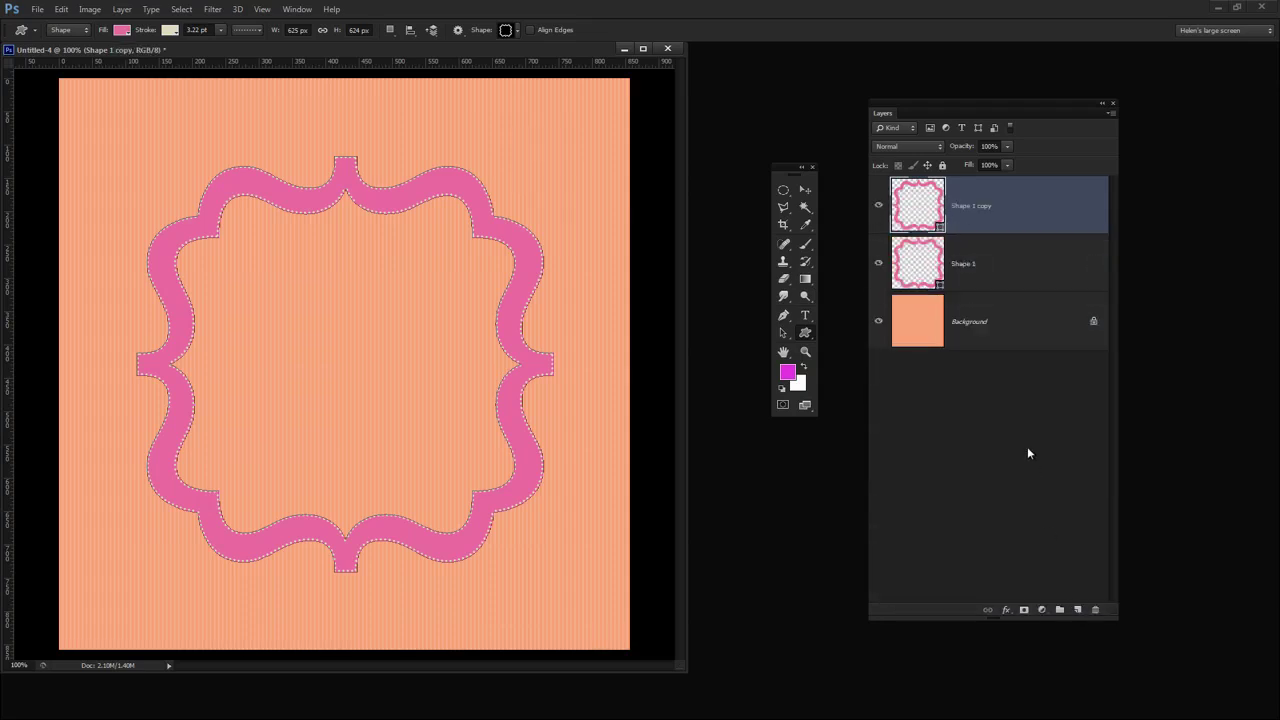
{"action": "right_click", "coordinate": [1018, 212]}
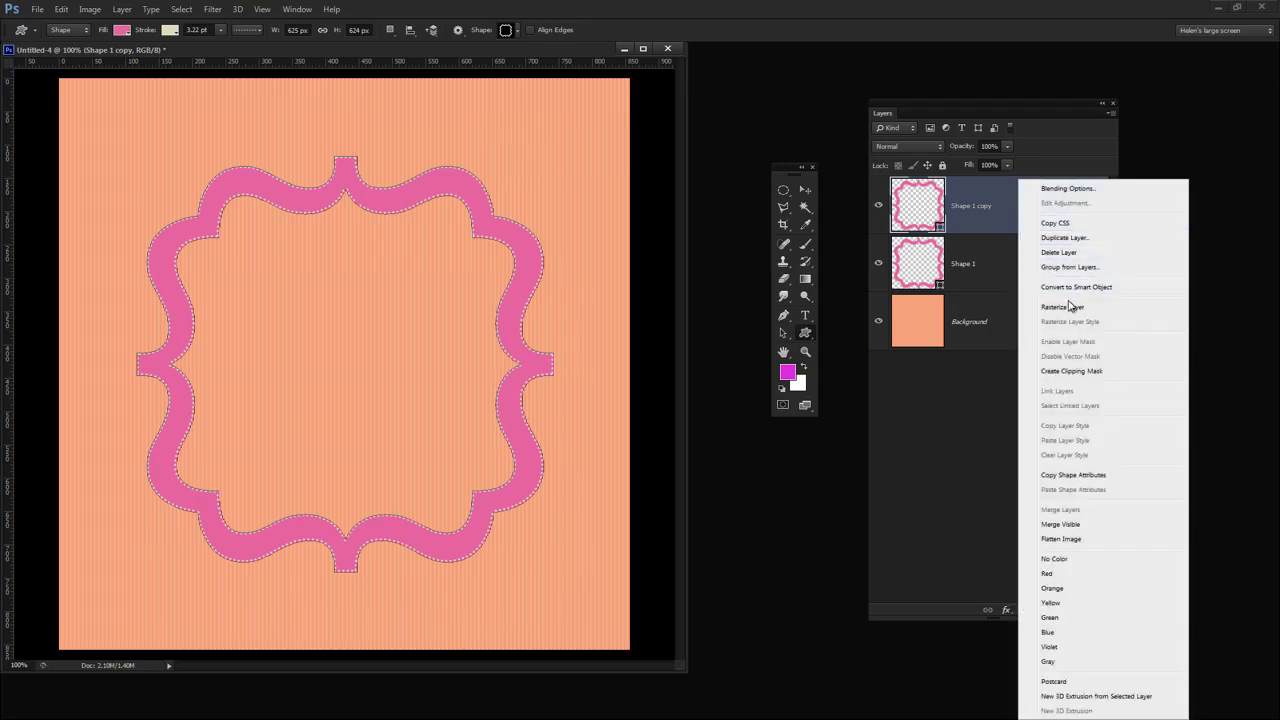
{"action": "left_click", "coordinate": [1068, 309]}
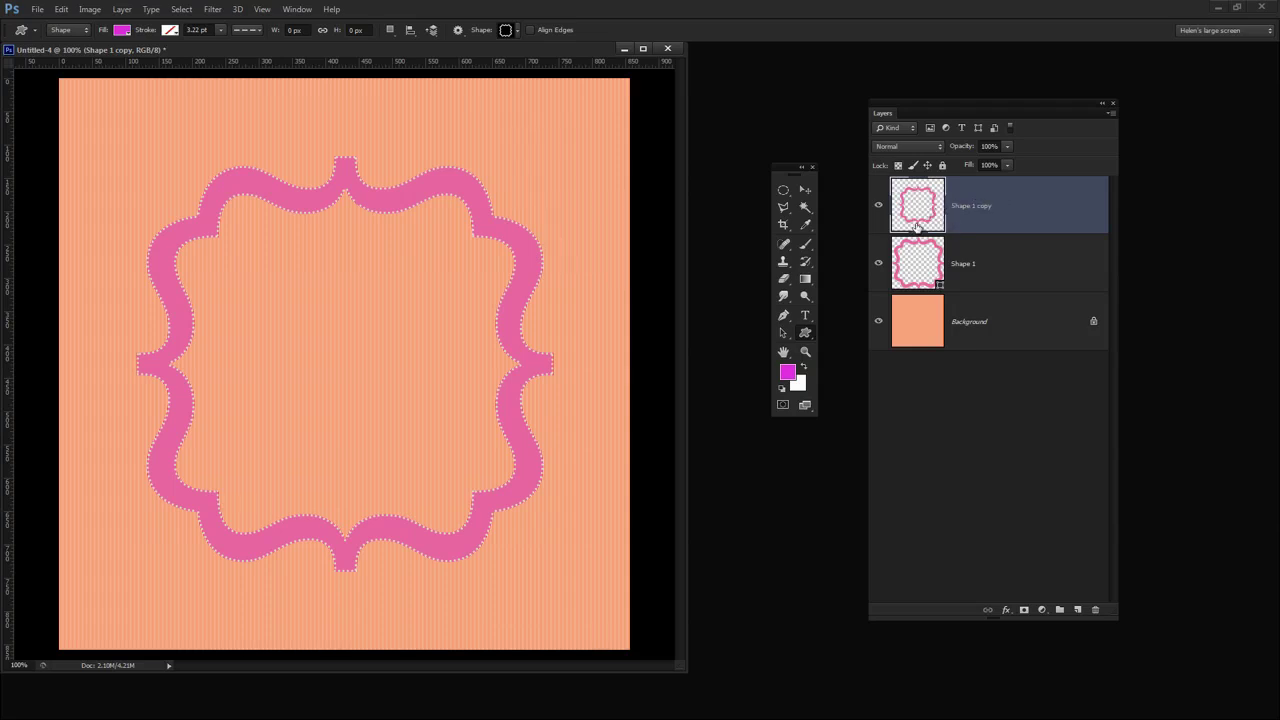
Select the frame by Magic-Wanding the striped background and inverting the selection.
{"action": "left_click", "coordinate": [805, 208]}
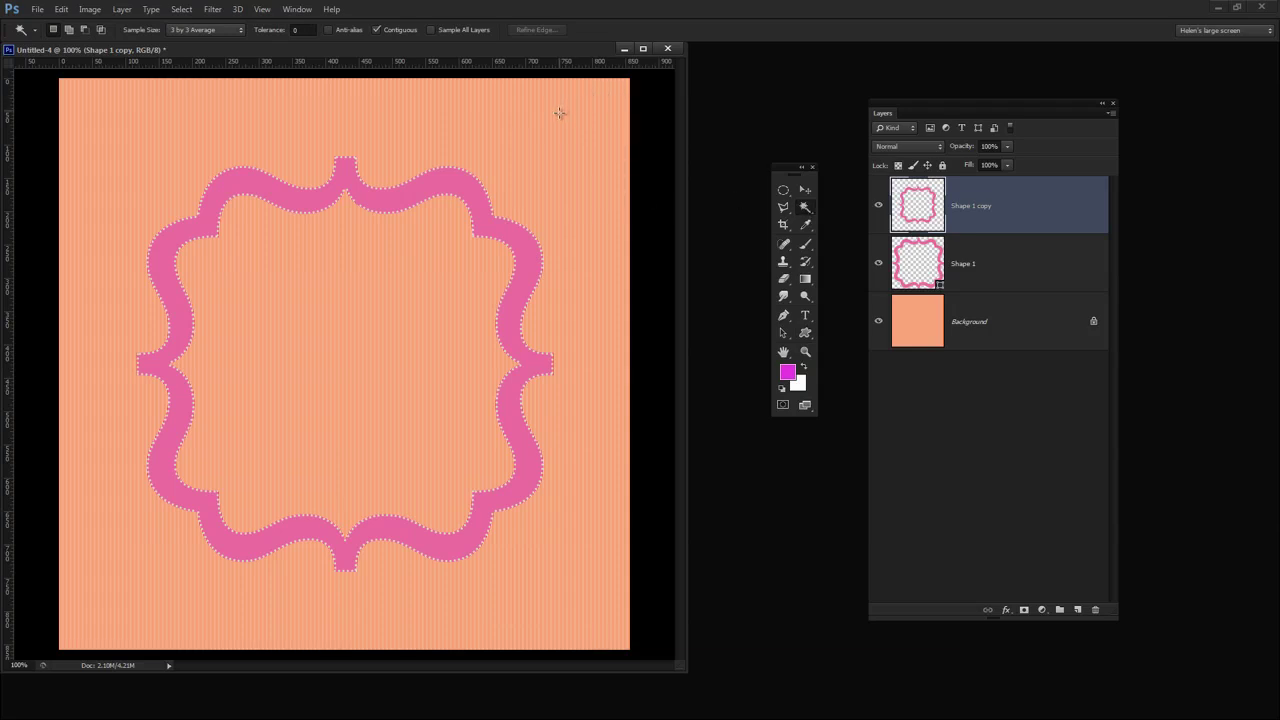
{"action": "left_click", "coordinate": [597, 164]}
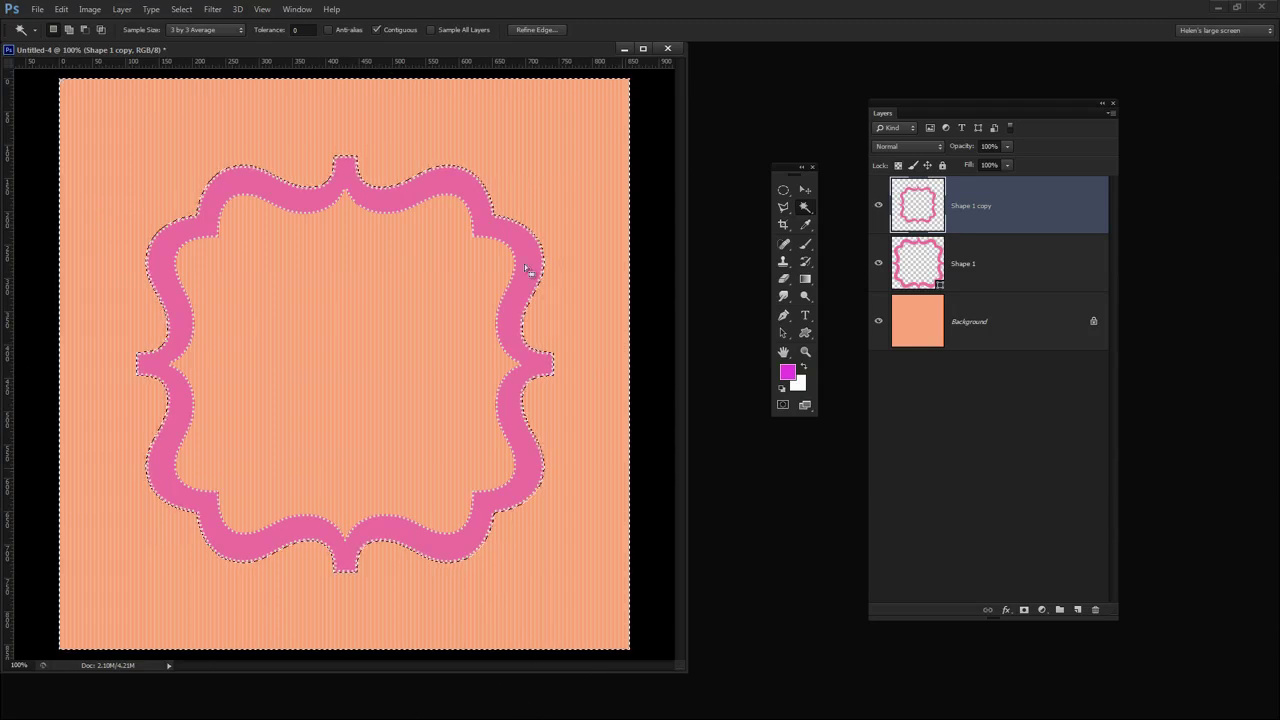
{"action": "left_click", "coordinate": [182, 9]}
{"action": "left_click", "coordinate": [200, 55]}
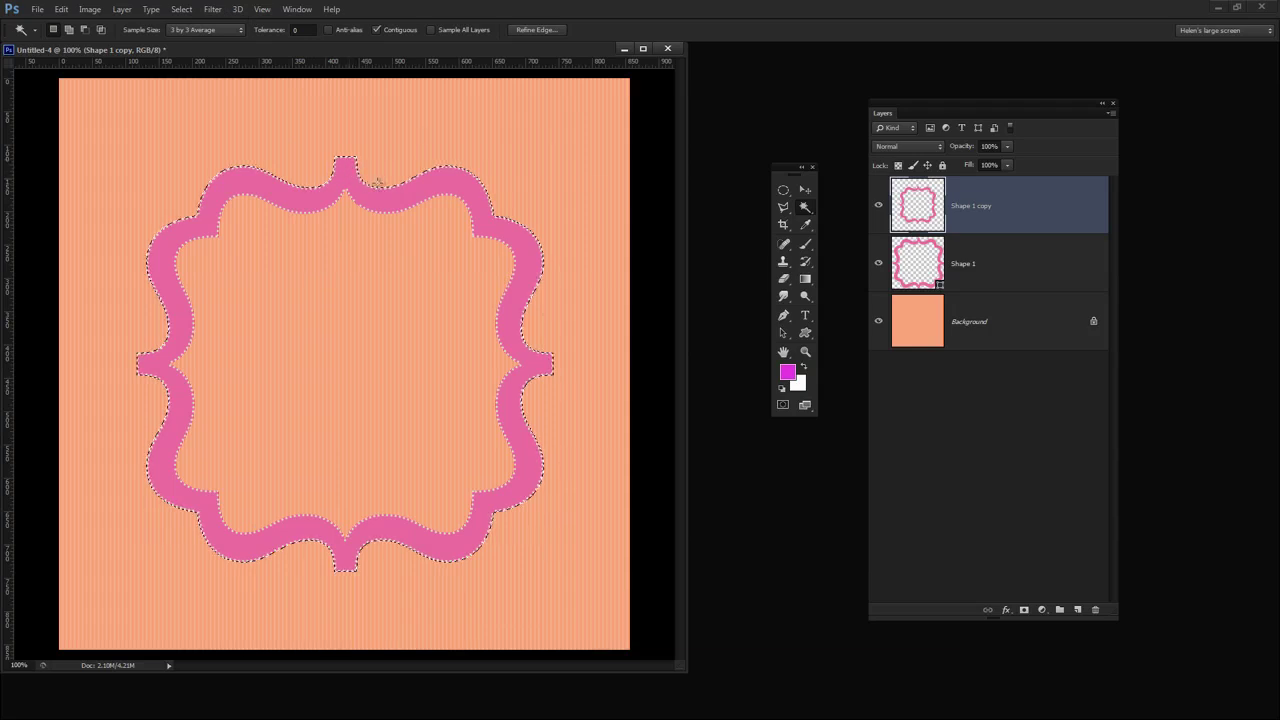
Contract the selection slightly and set the foreground colour to golden yellow (RGB 235/190/80).
{"action": "left_click", "coordinate": [181, 10]}
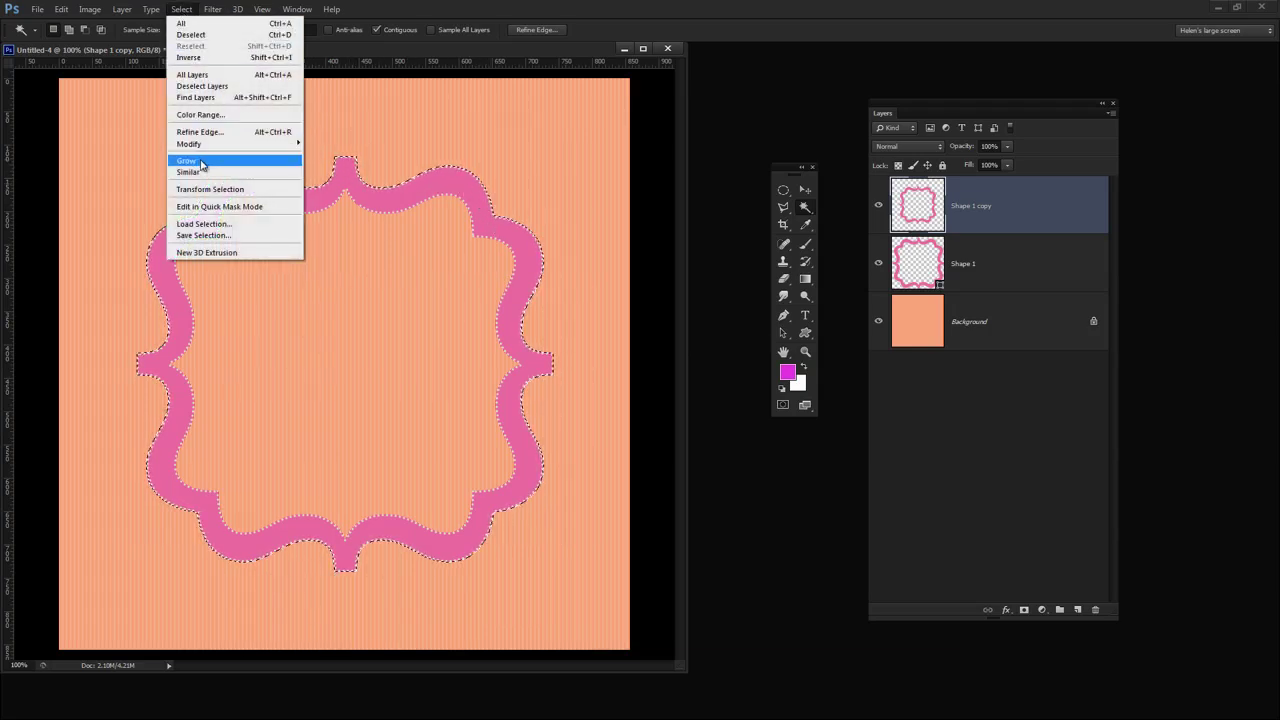
{"action": "mouse_move", "coordinate": [206, 148]}
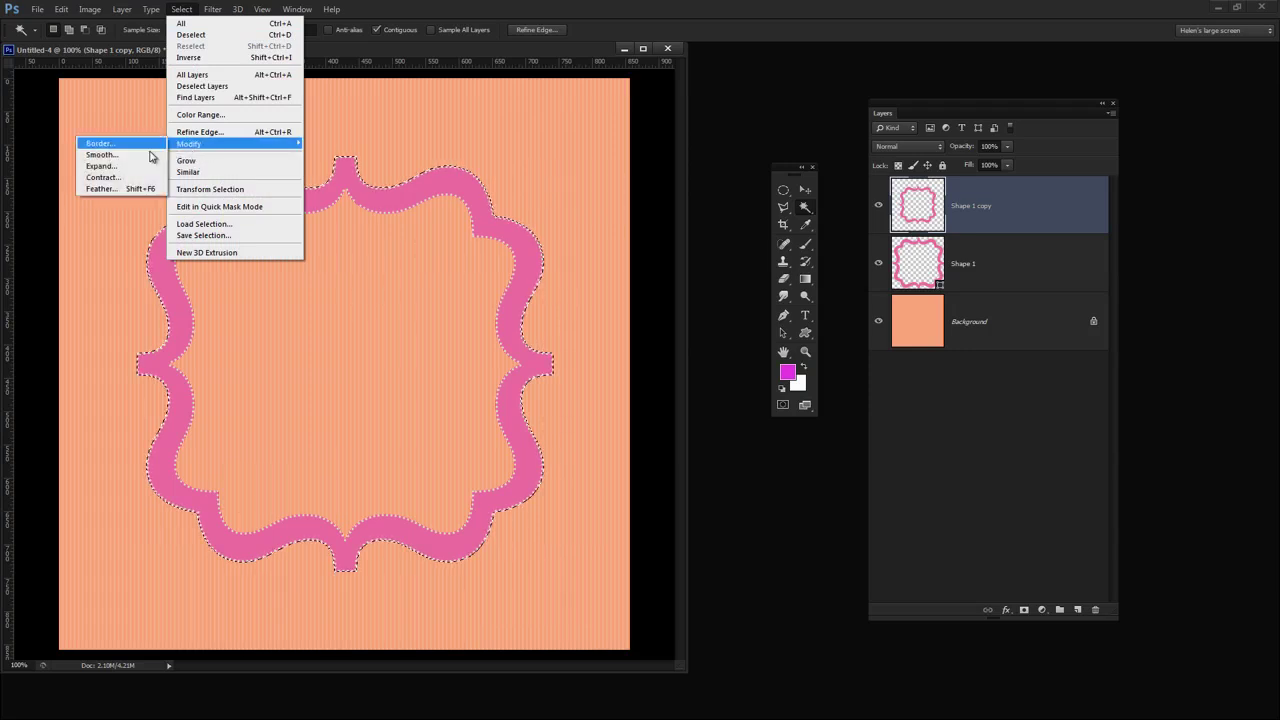
{"action": "left_click", "coordinate": [103, 177]}
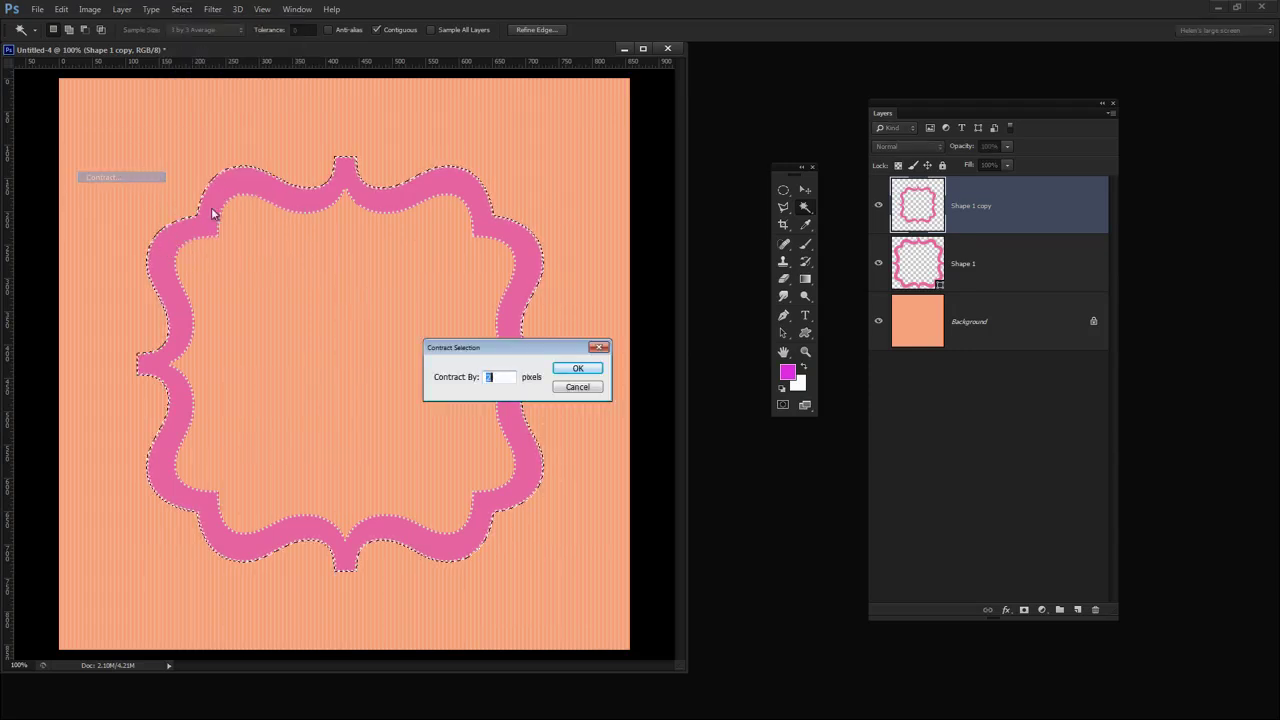
{"action": "left_click", "coordinate": [577, 370]}
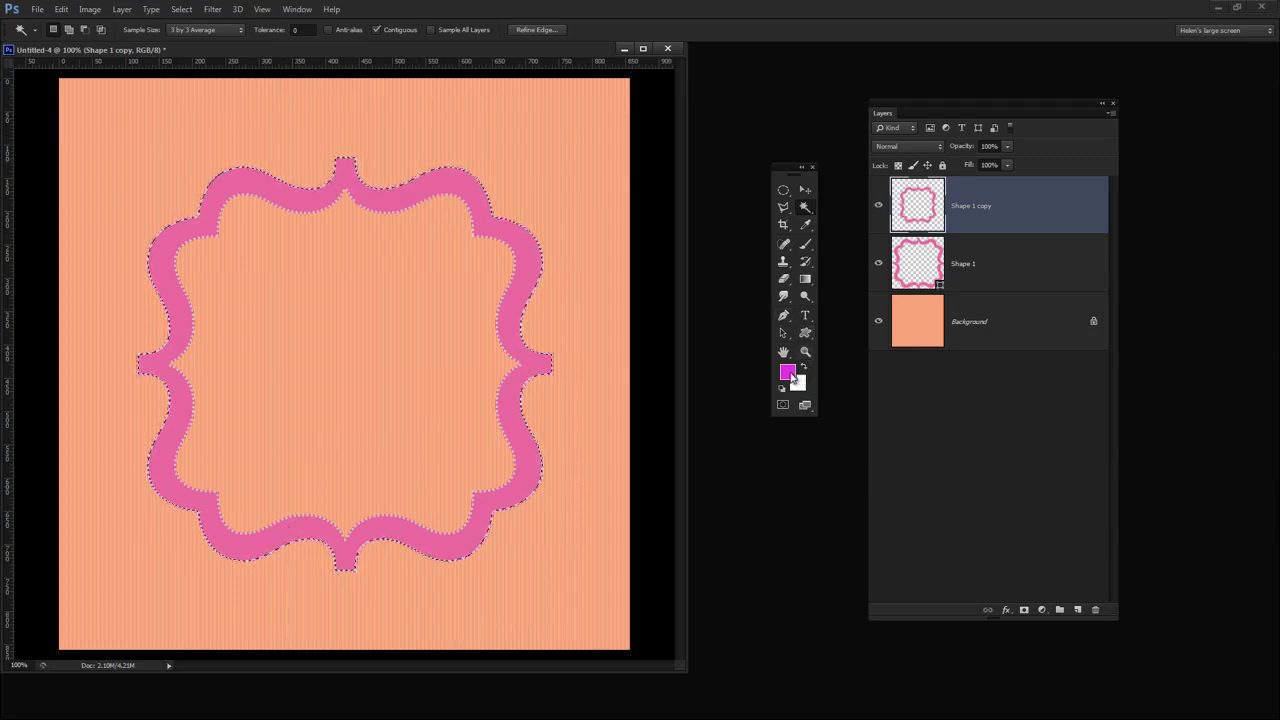
{"action": "left_click", "coordinate": [788, 372]}
{"action": "mouse_move", "coordinate": [718, 380]}
{"action": "left_mouse_down"}
{"action": "mouse_move", "coordinate": [680, 386]}
{"action": "mouse_move", "coordinate": [678, 405]}
{"action": "left_mouse_up"}
Fill the selection with gold on a new empty layer, then deselect.
{"action": "left_click", "coordinate": [930, 356]}
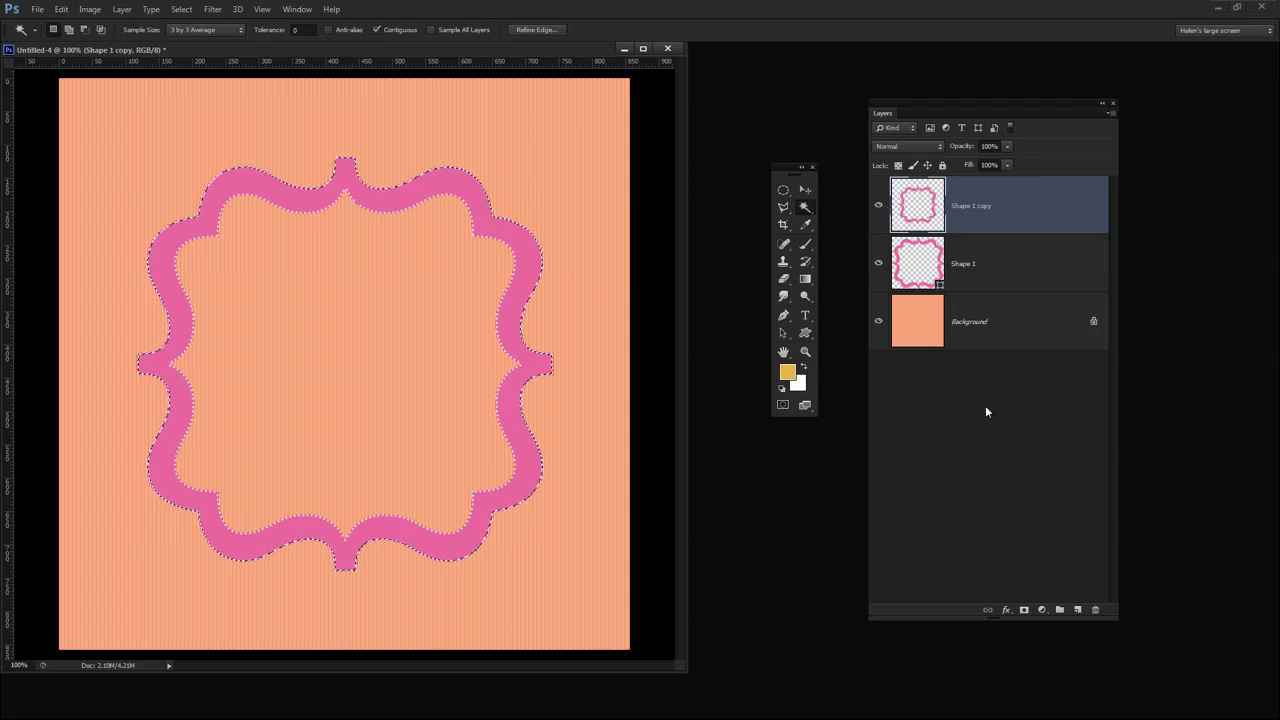
{"action": "left_click", "coordinate": [1077, 609]}
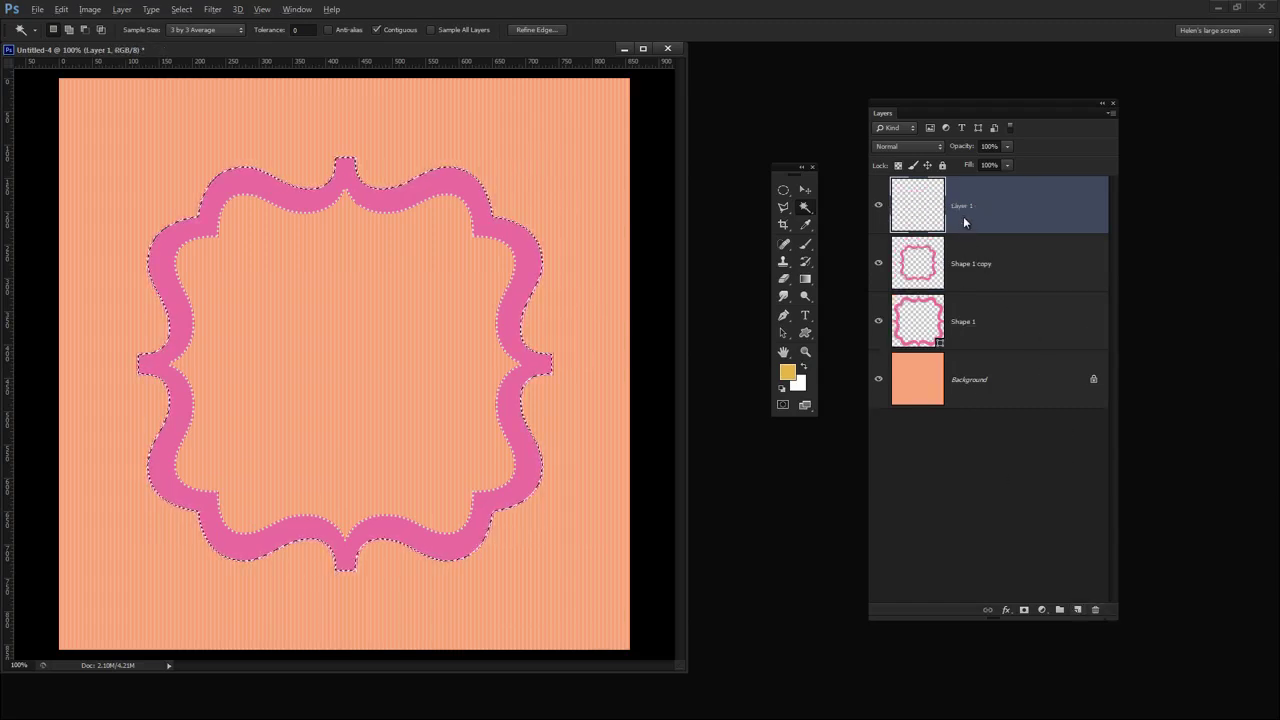
{"action": "key", "text": "alt+BackSpace"}
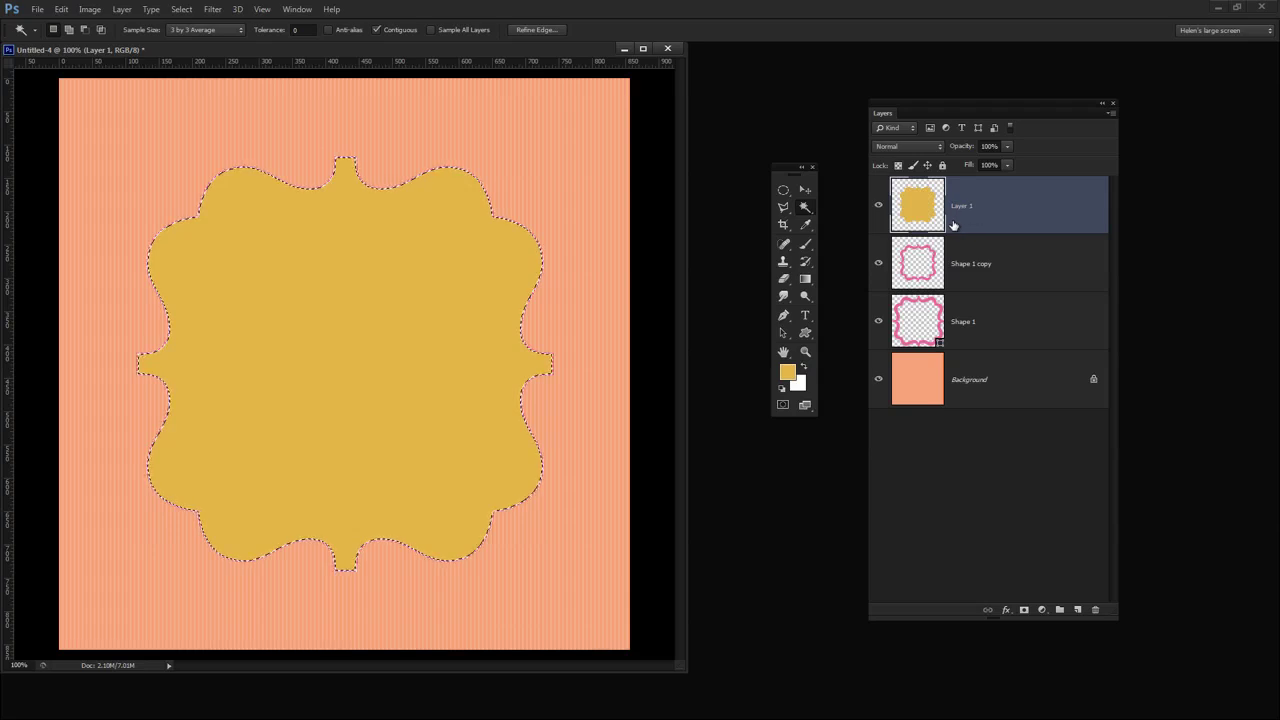
{"action": "key", "text": "ctrl+d"}
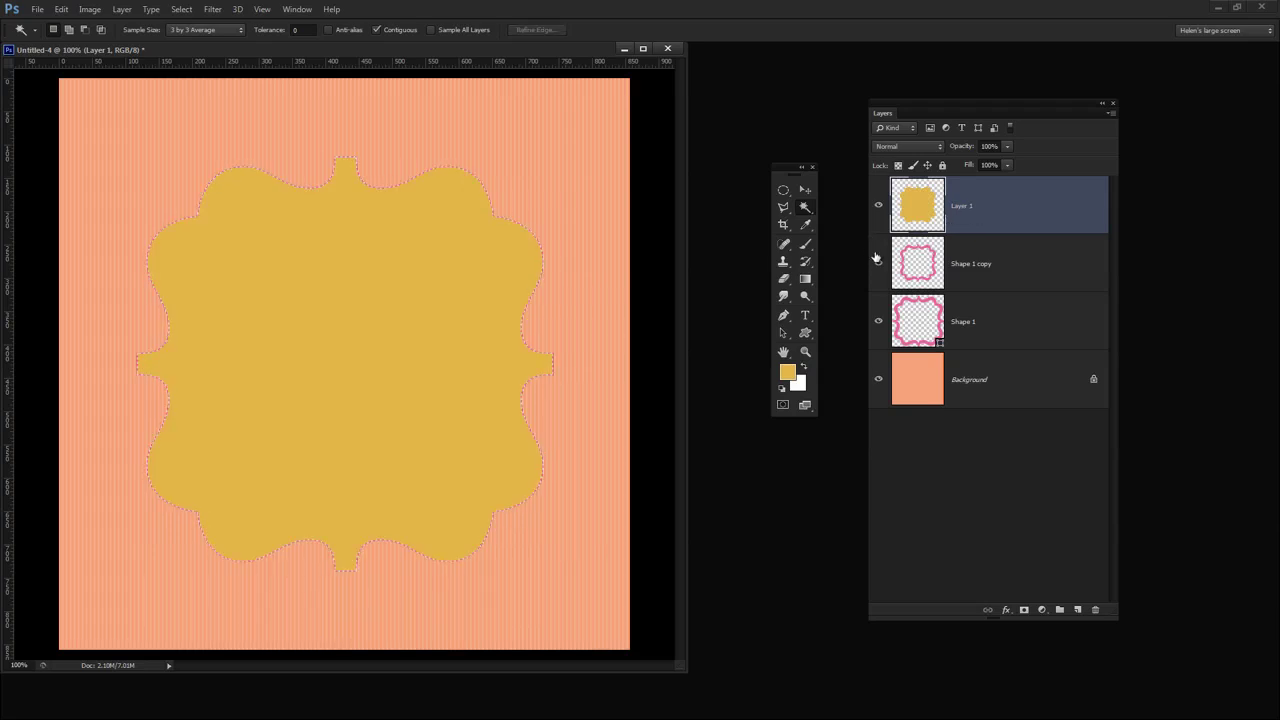
Delete the Shape 1 copy layer and move Layer 1 beneath Shape 1.
{"action": "left_click", "coordinate": [974, 264]}
{"action": "left_click_drag", "start_coordinate": [973, 262], "coordinate": [1096, 609]}
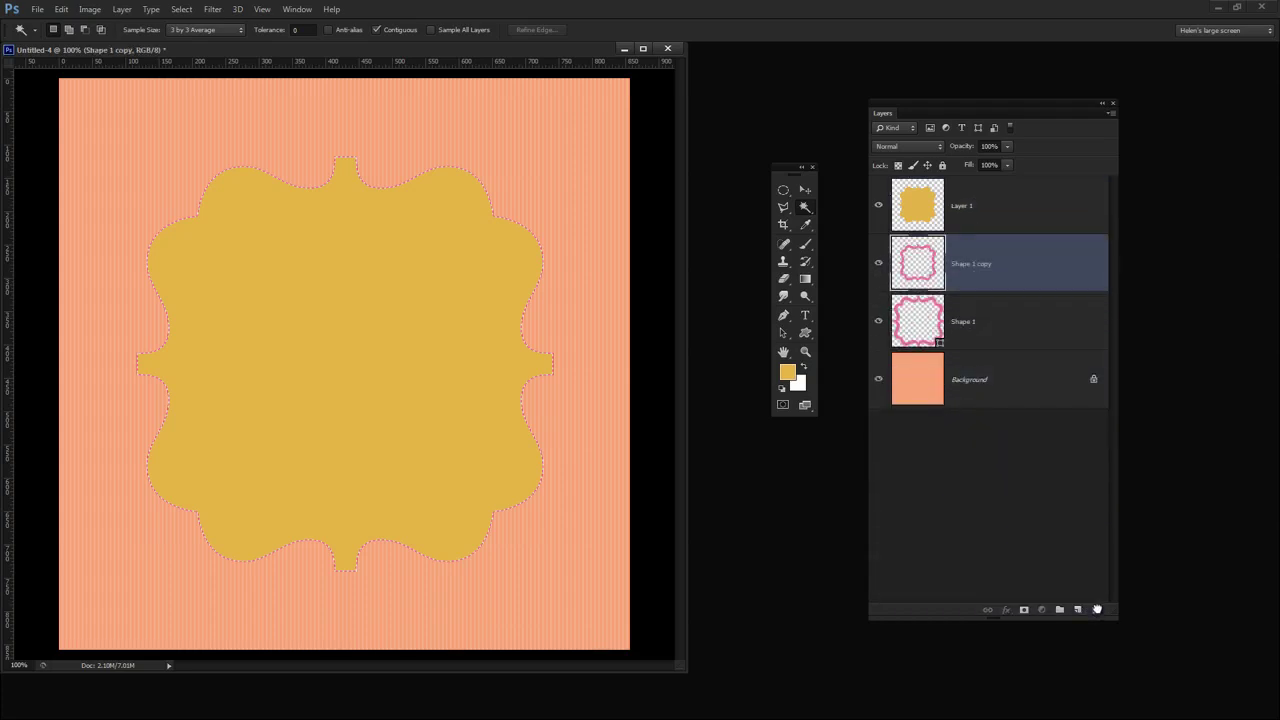
{"action": "left_click", "coordinate": [985, 207]}
{"action": "left_click_drag", "start_coordinate": [990, 206], "coordinate": [984, 297]}
{"action": "key", "text": "ctrl+bracketleft"}
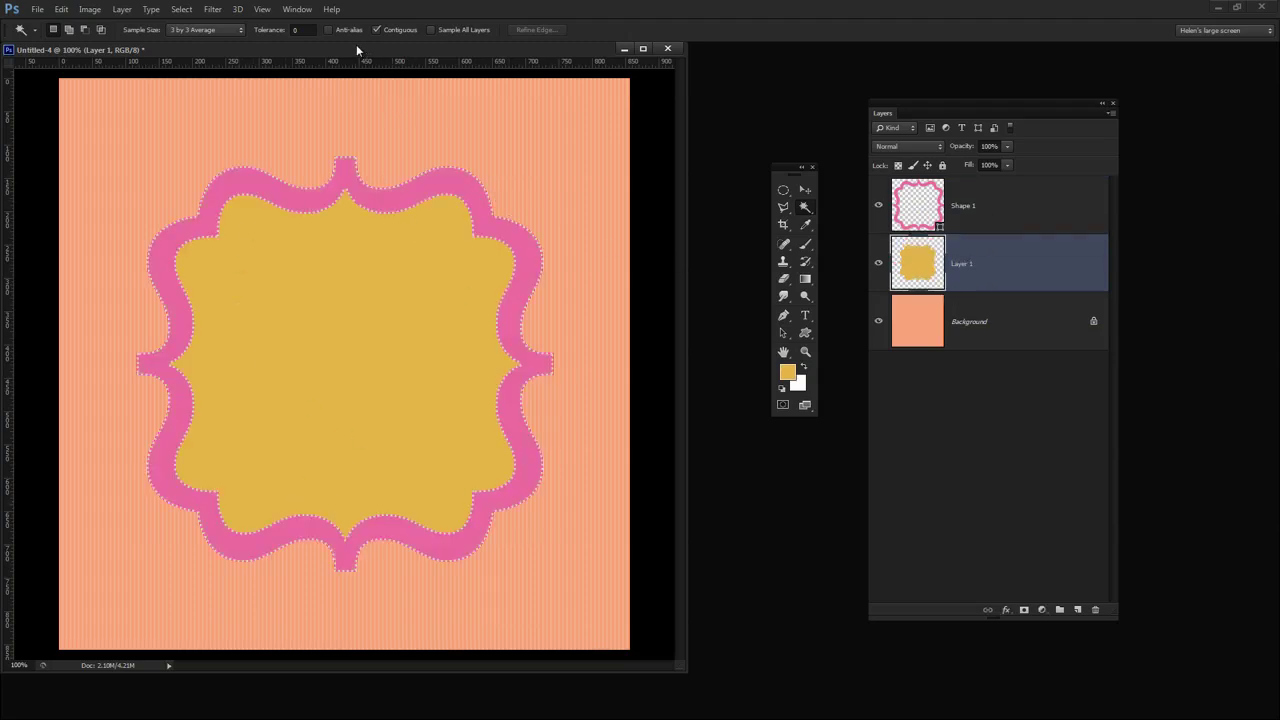
Float the document into its own window, switch to Untitled-3 and shrink its window.
{"action": "left_click_drag", "start_coordinate": [356, 47], "coordinate": [607, 57]}
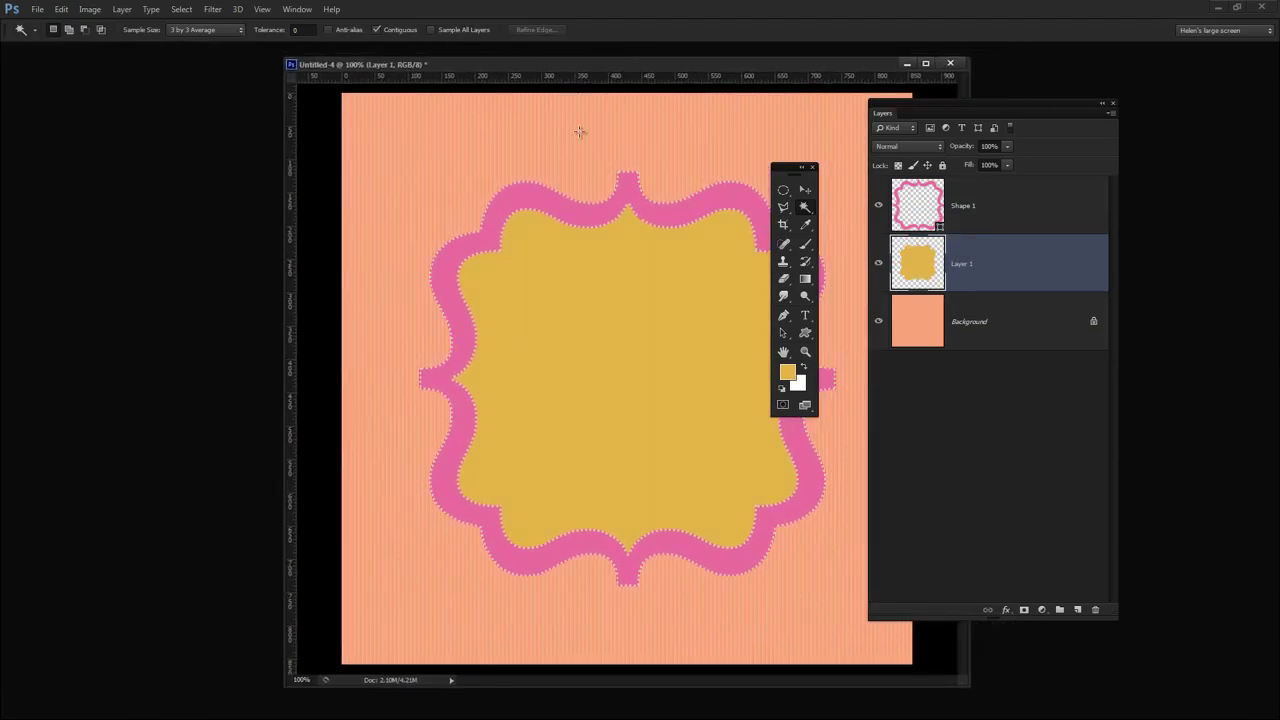
{"action": "left_click", "coordinate": [297, 9]}
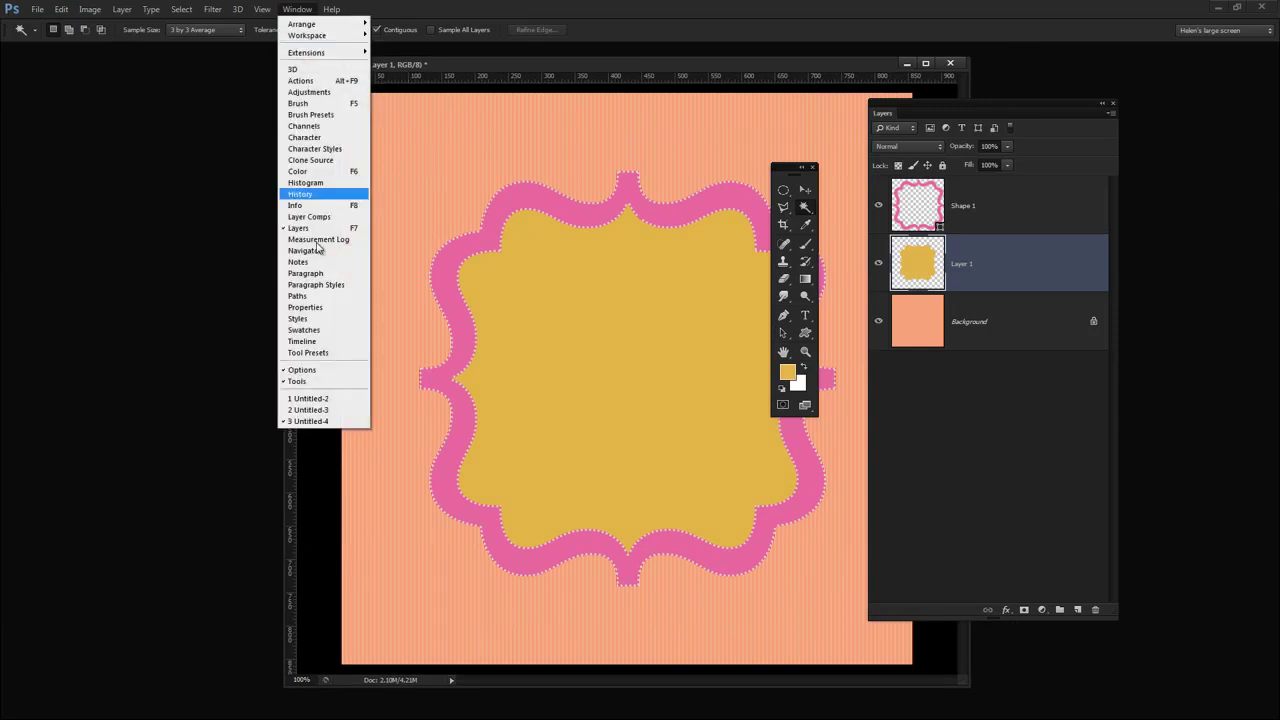
{"action": "left_click", "coordinate": [318, 411]}
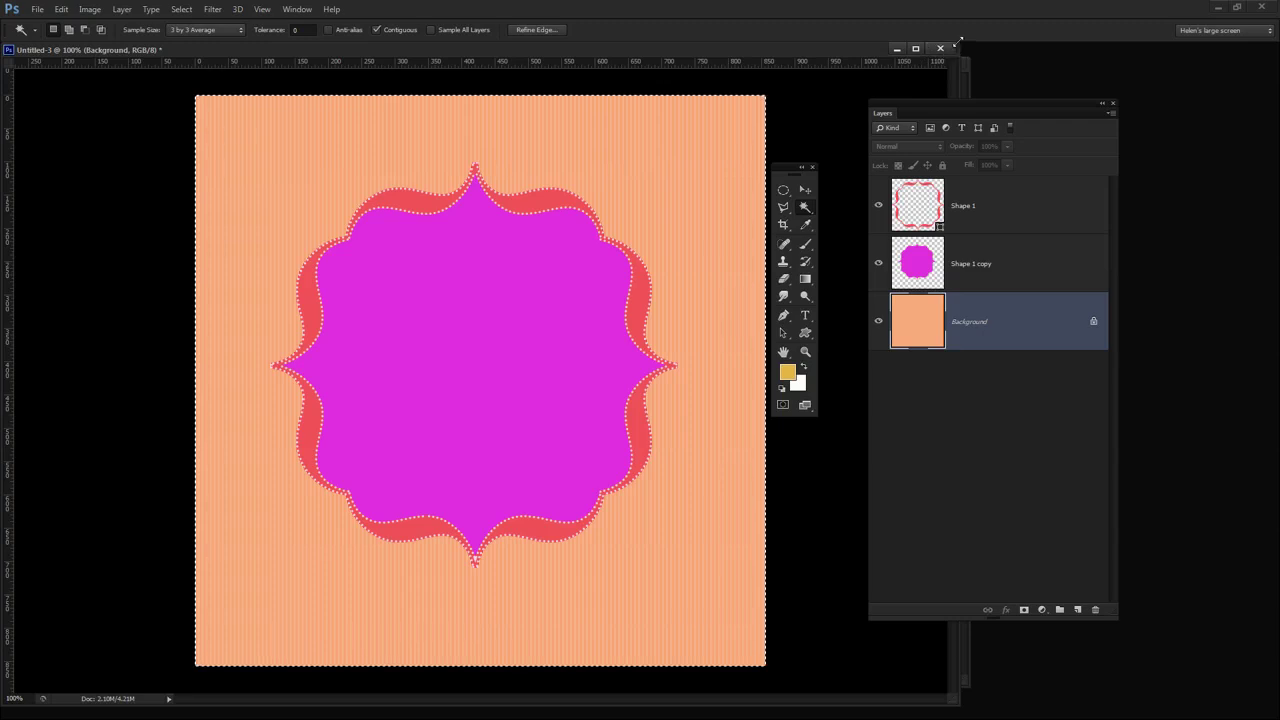
{"action": "left_click_drag", "start_coordinate": [957, 42], "coordinate": [516, 76]}
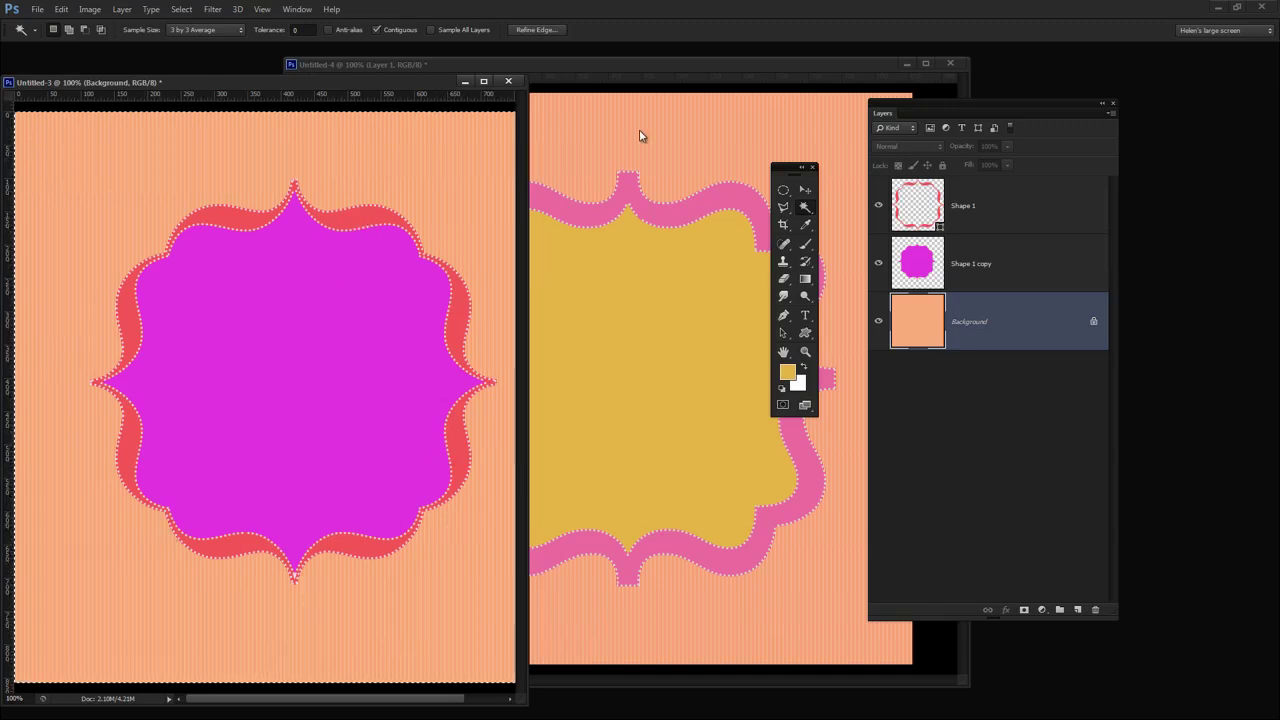
Arrange the Untitled-3 and Untitled-4 windows side by side, with the panels at the right edge.
{"action": "left_click_drag", "start_coordinate": [628, 64], "coordinate": [703, 64]}
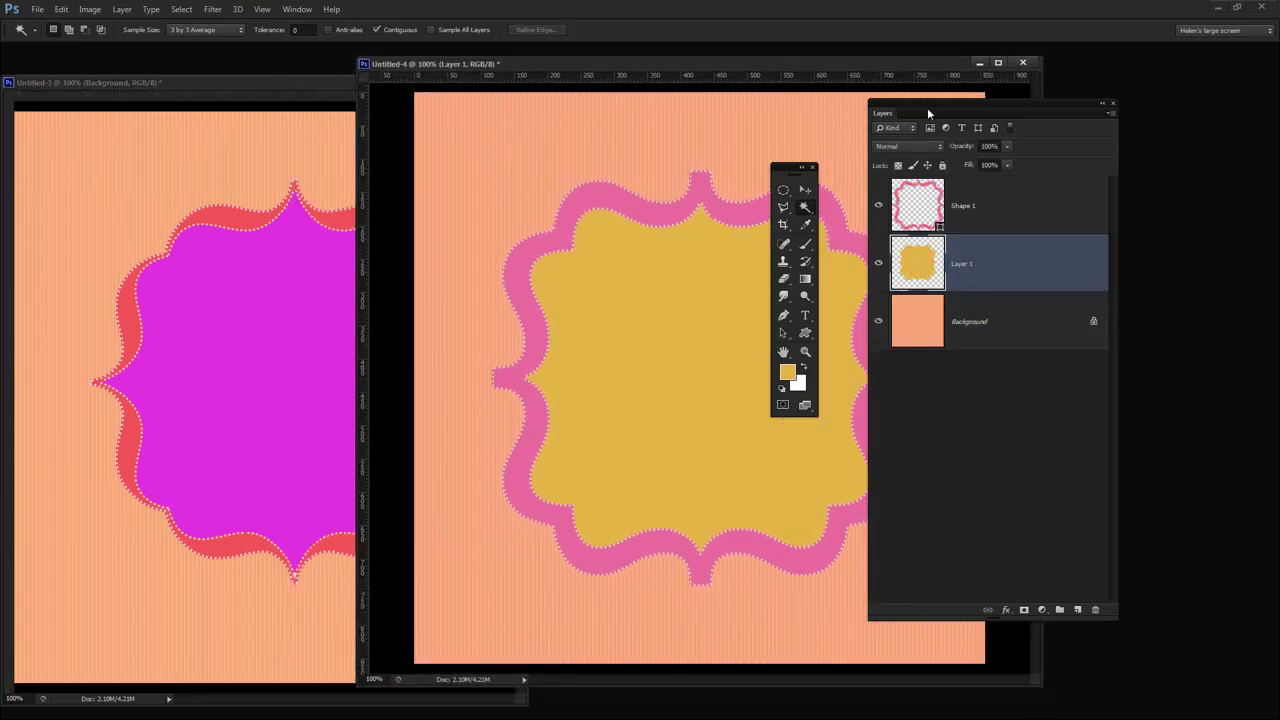
{"action": "left_click_drag", "start_coordinate": [928, 109], "coordinate": [1074, 99]}
{"action": "left_click_drag", "start_coordinate": [795, 167], "coordinate": [1098, 165]}
{"action": "left_click", "coordinate": [214, 96]}
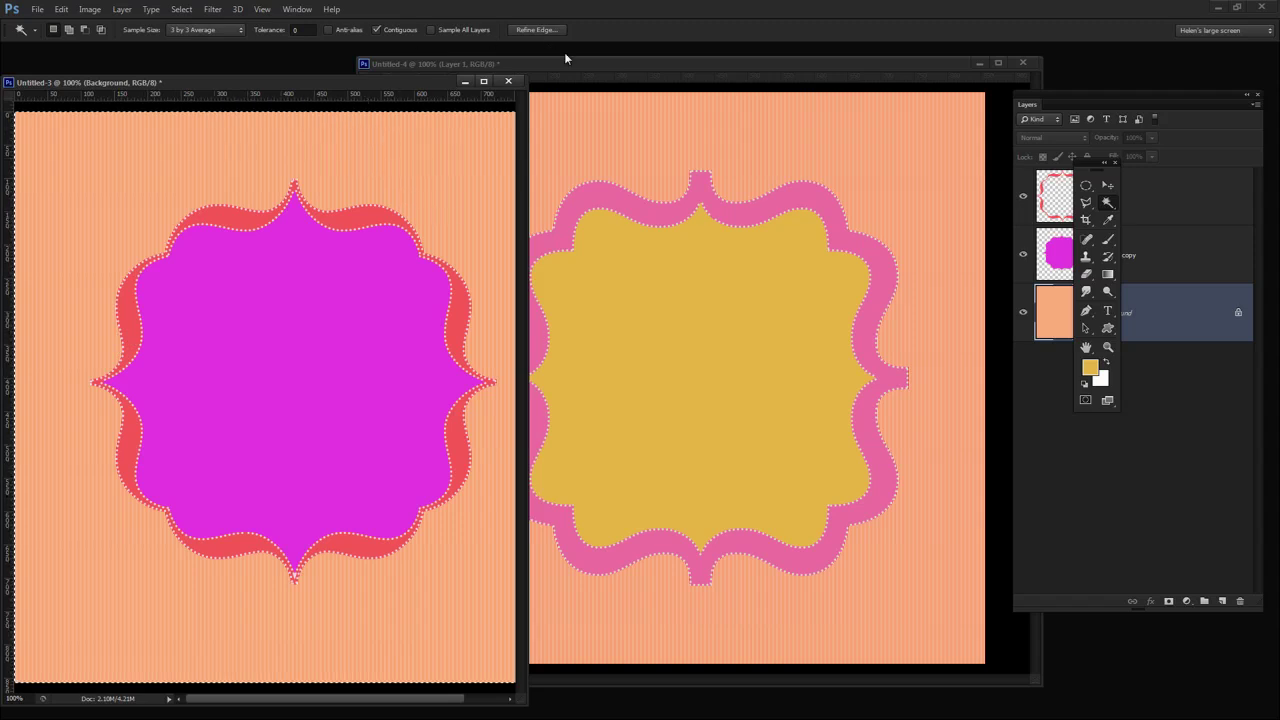
{"action": "left_click_drag", "start_coordinate": [586, 63], "coordinate": [684, 68]}
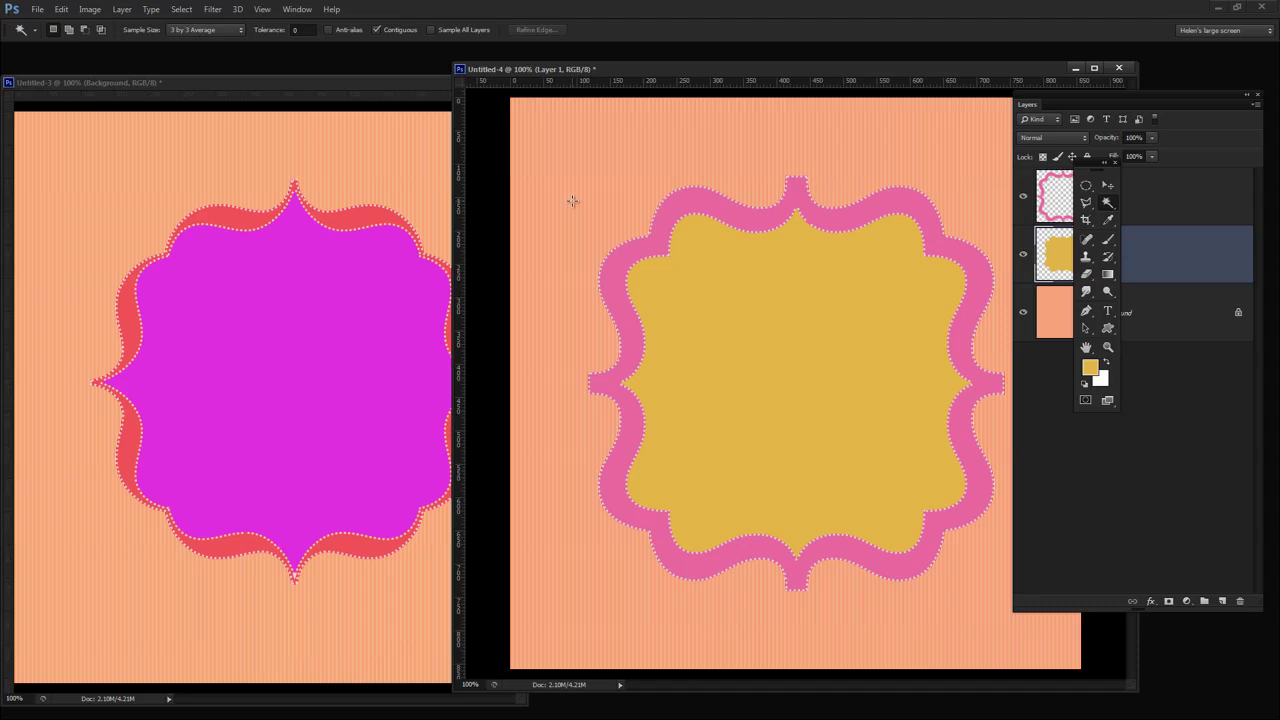
{"action": "left_click_drag", "start_coordinate": [725, 75], "coordinate": [550, 71]}
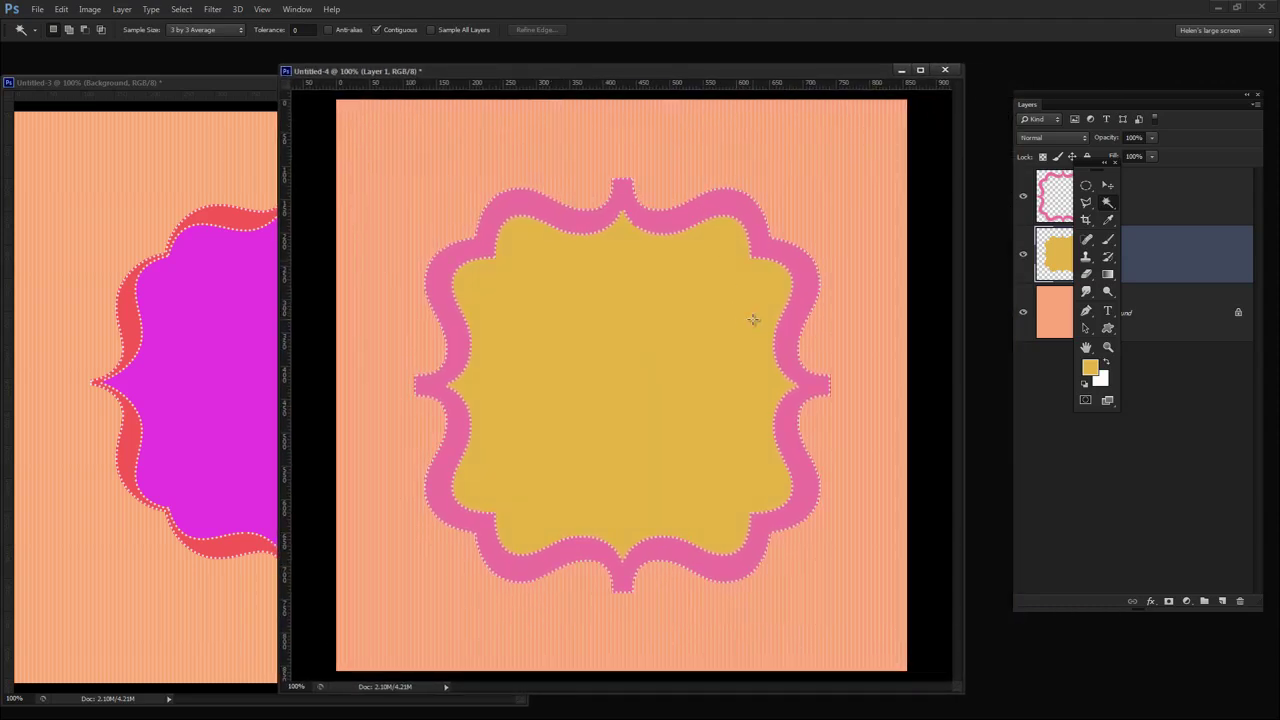